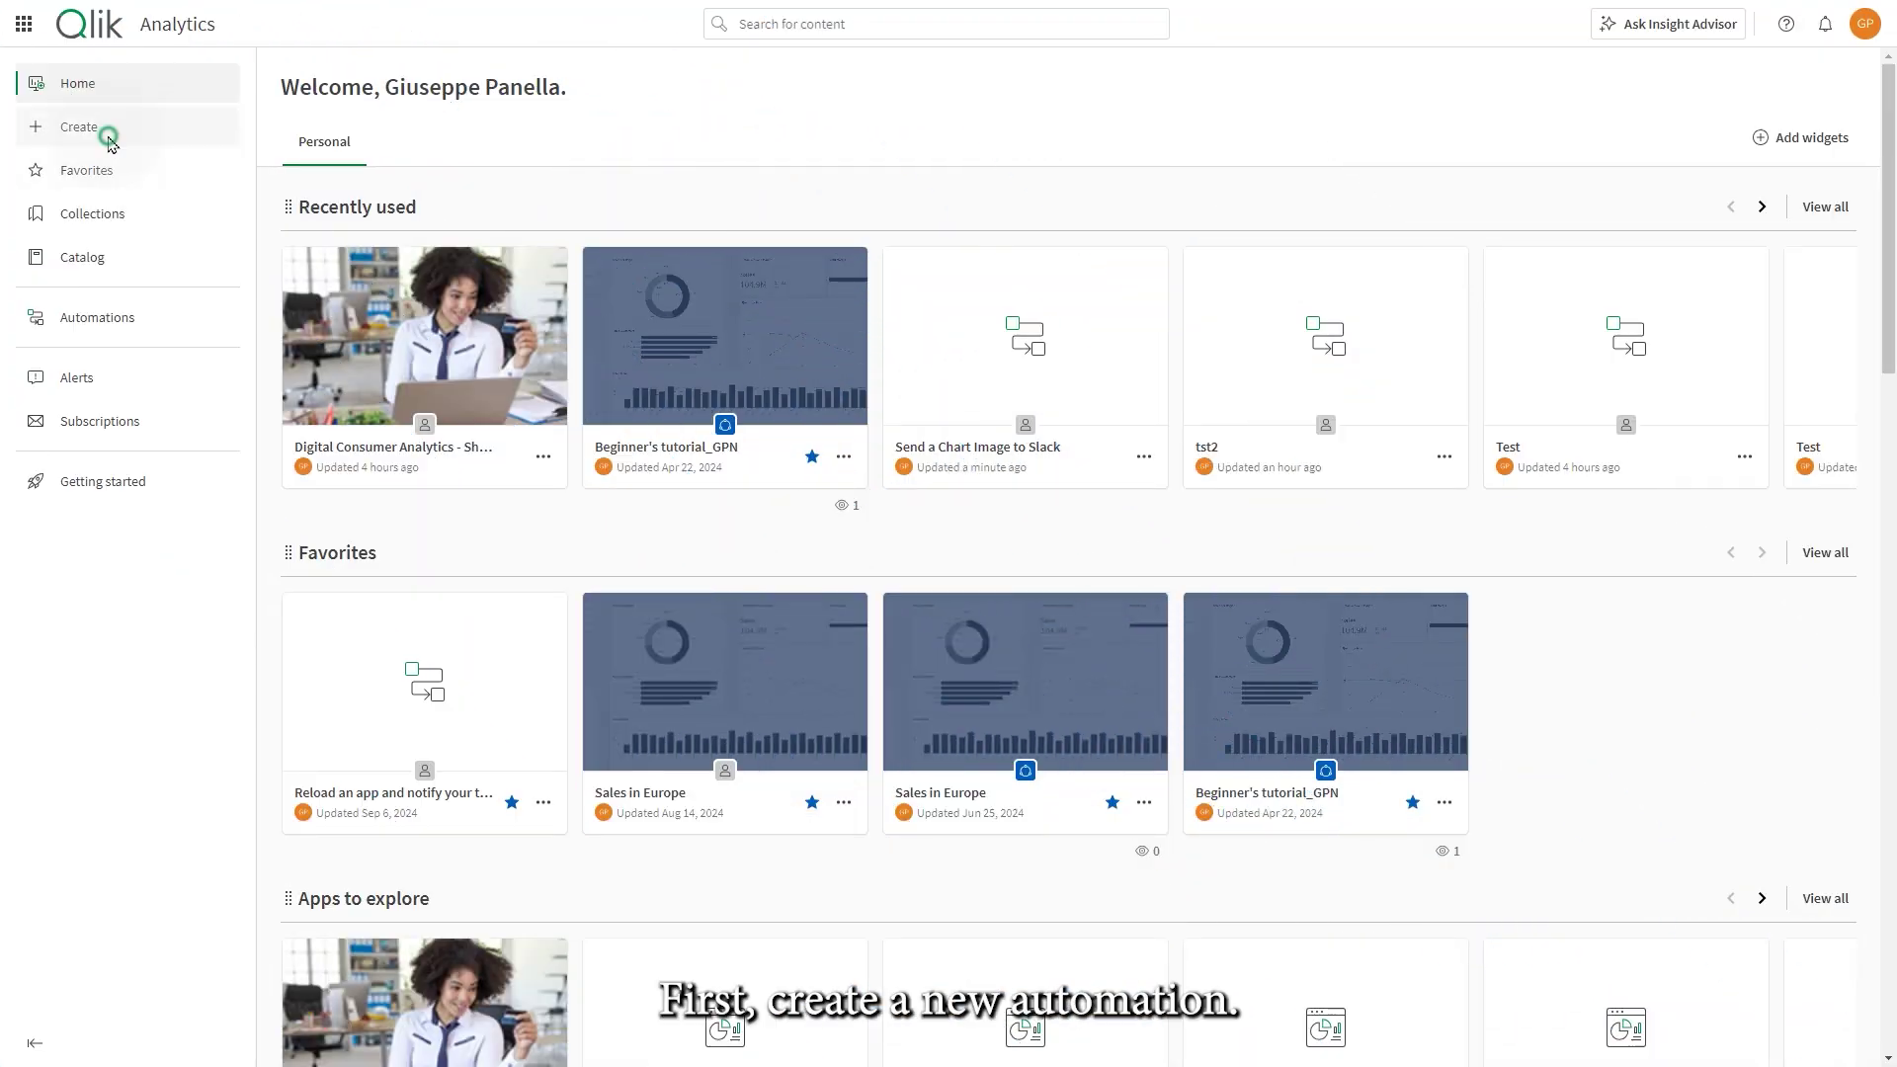
# - Create a blank automation named 'Sending chart images through email' and save it
pyautogui.click(109, 129)
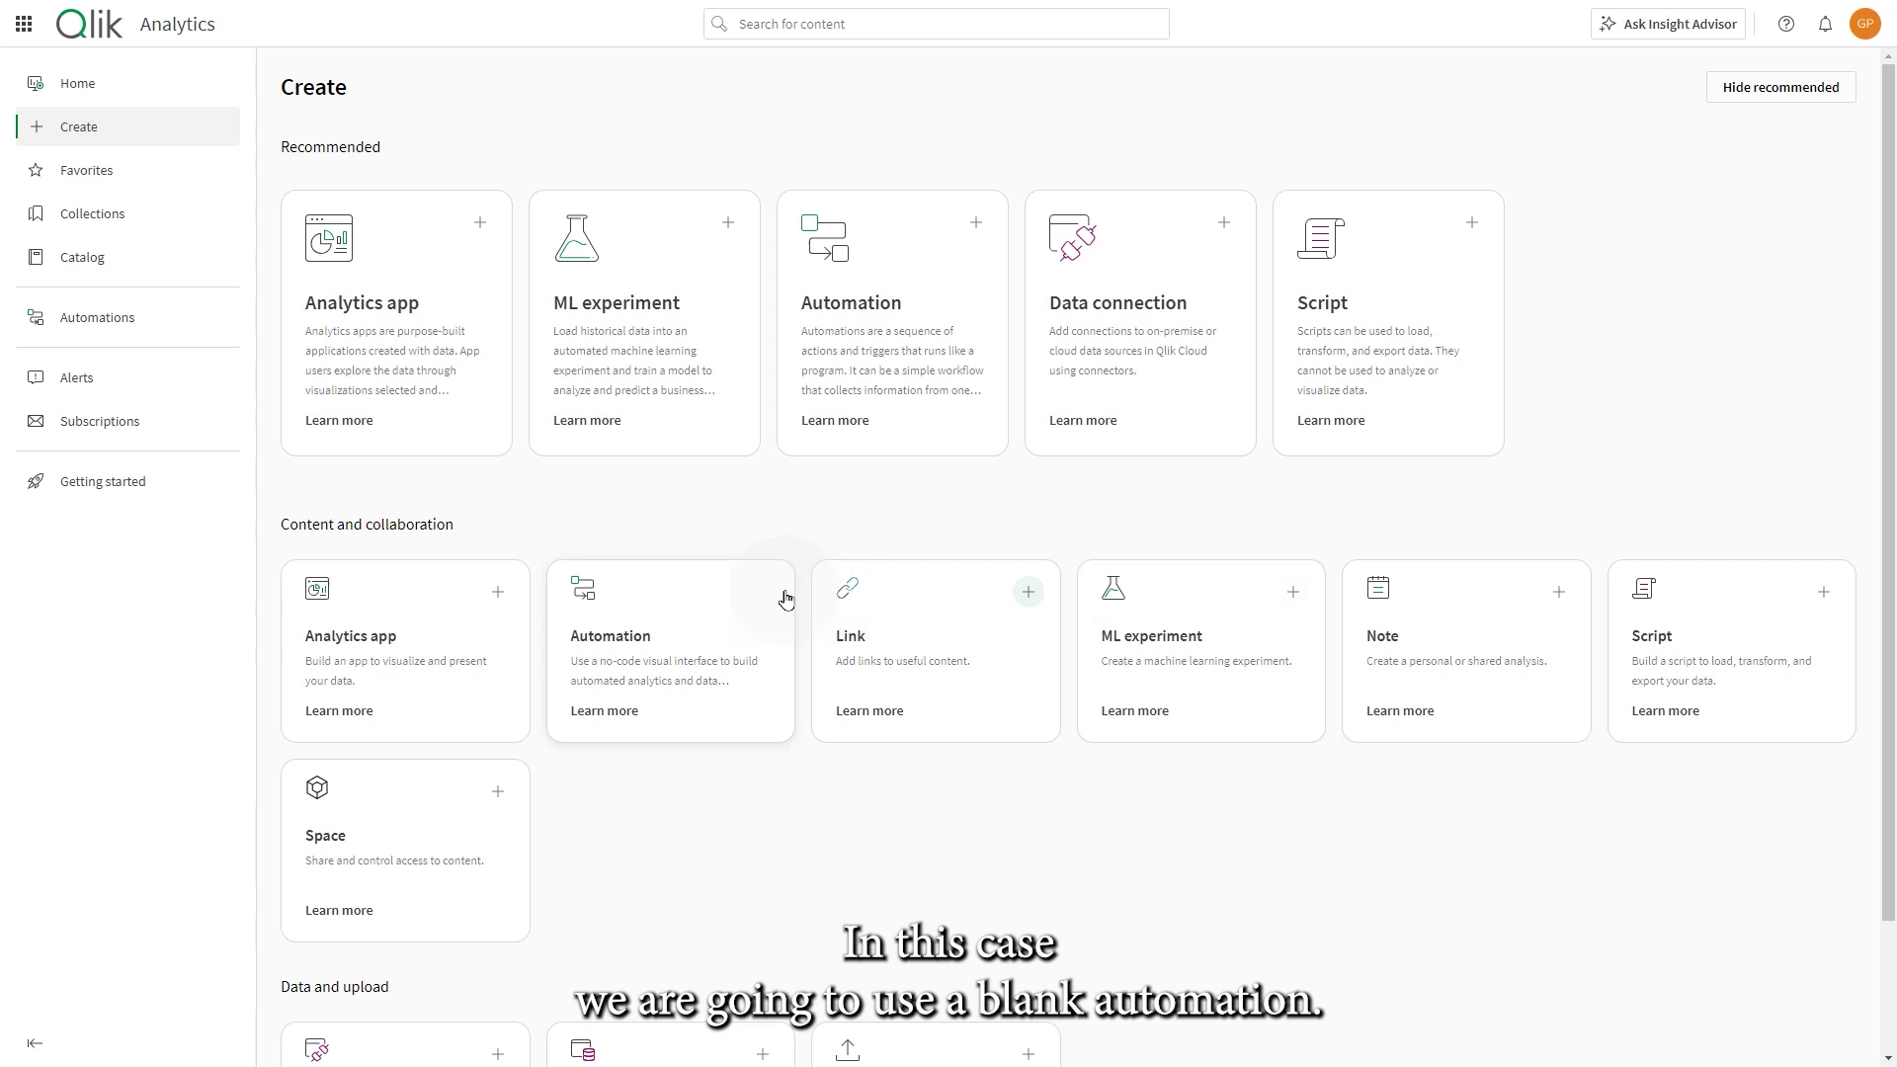
pyautogui.click(763, 592)
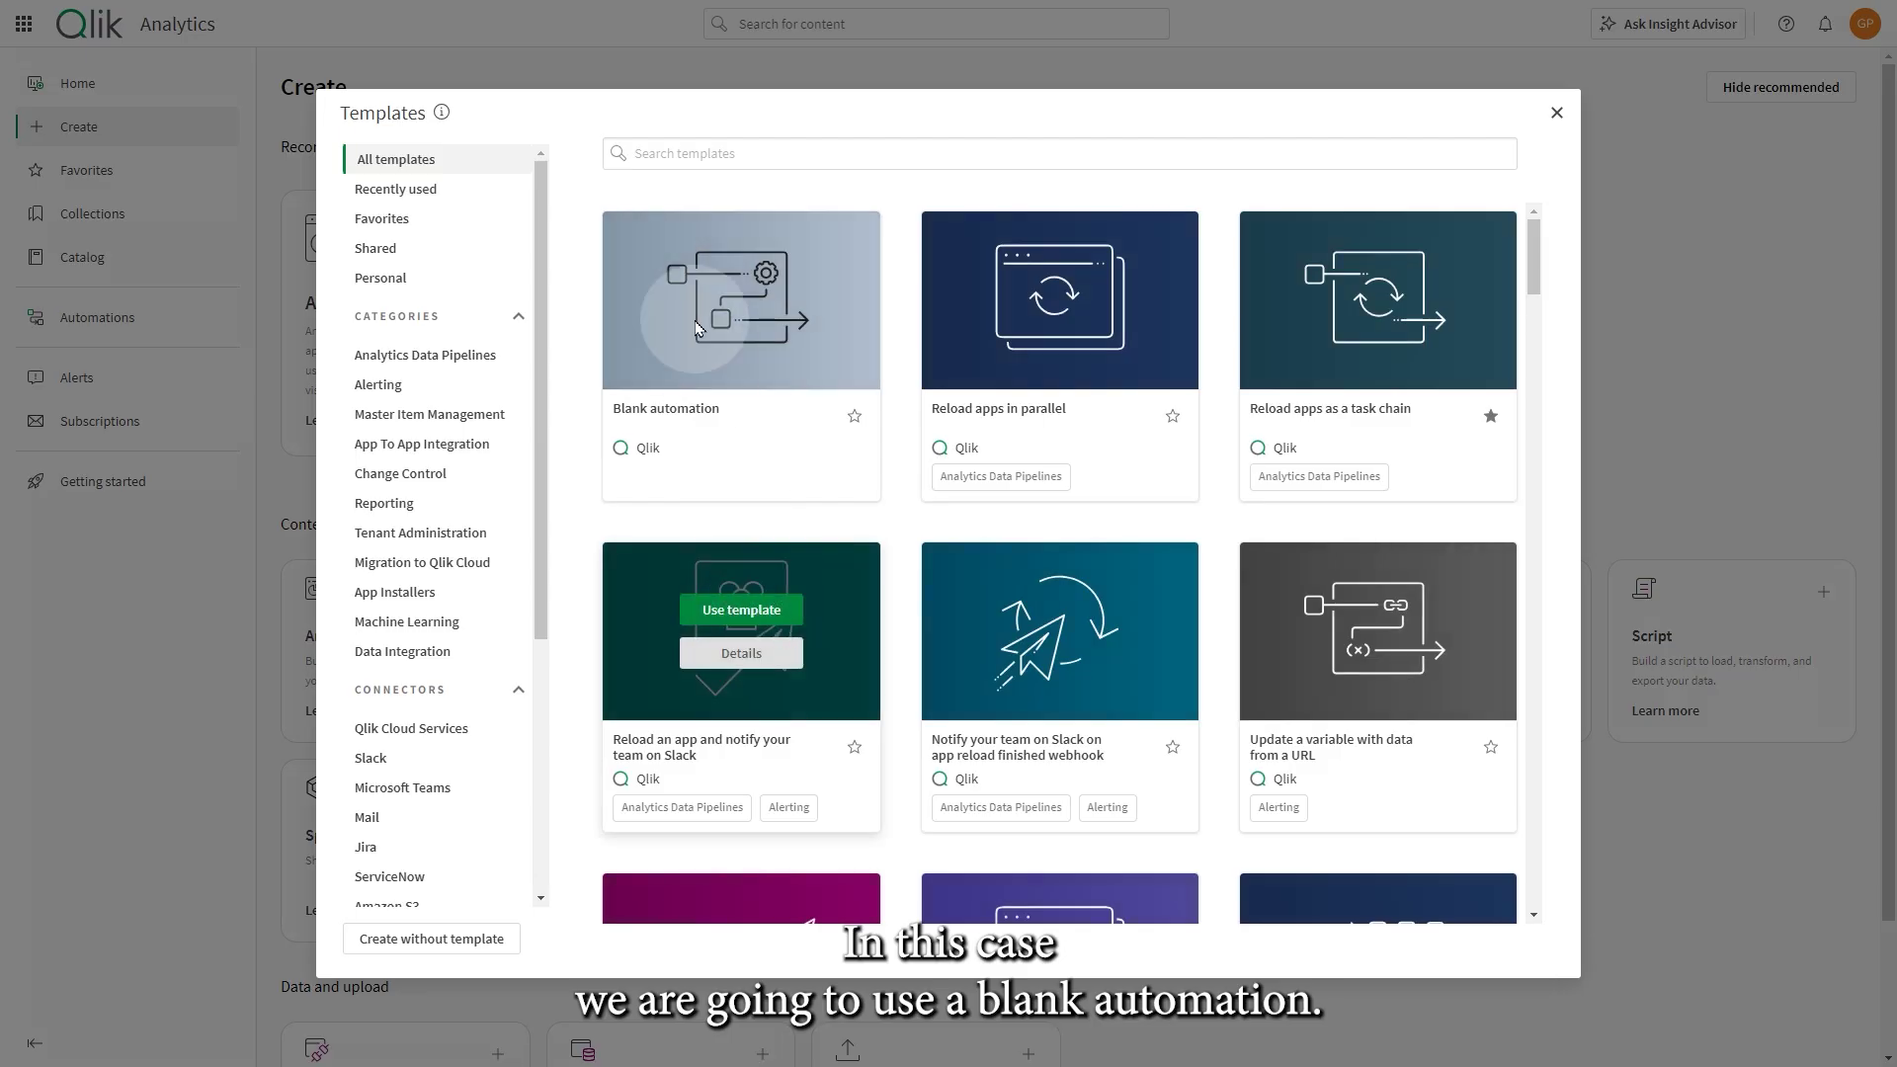
pyautogui.click(730, 300)
pyautogui.click(768, 184)
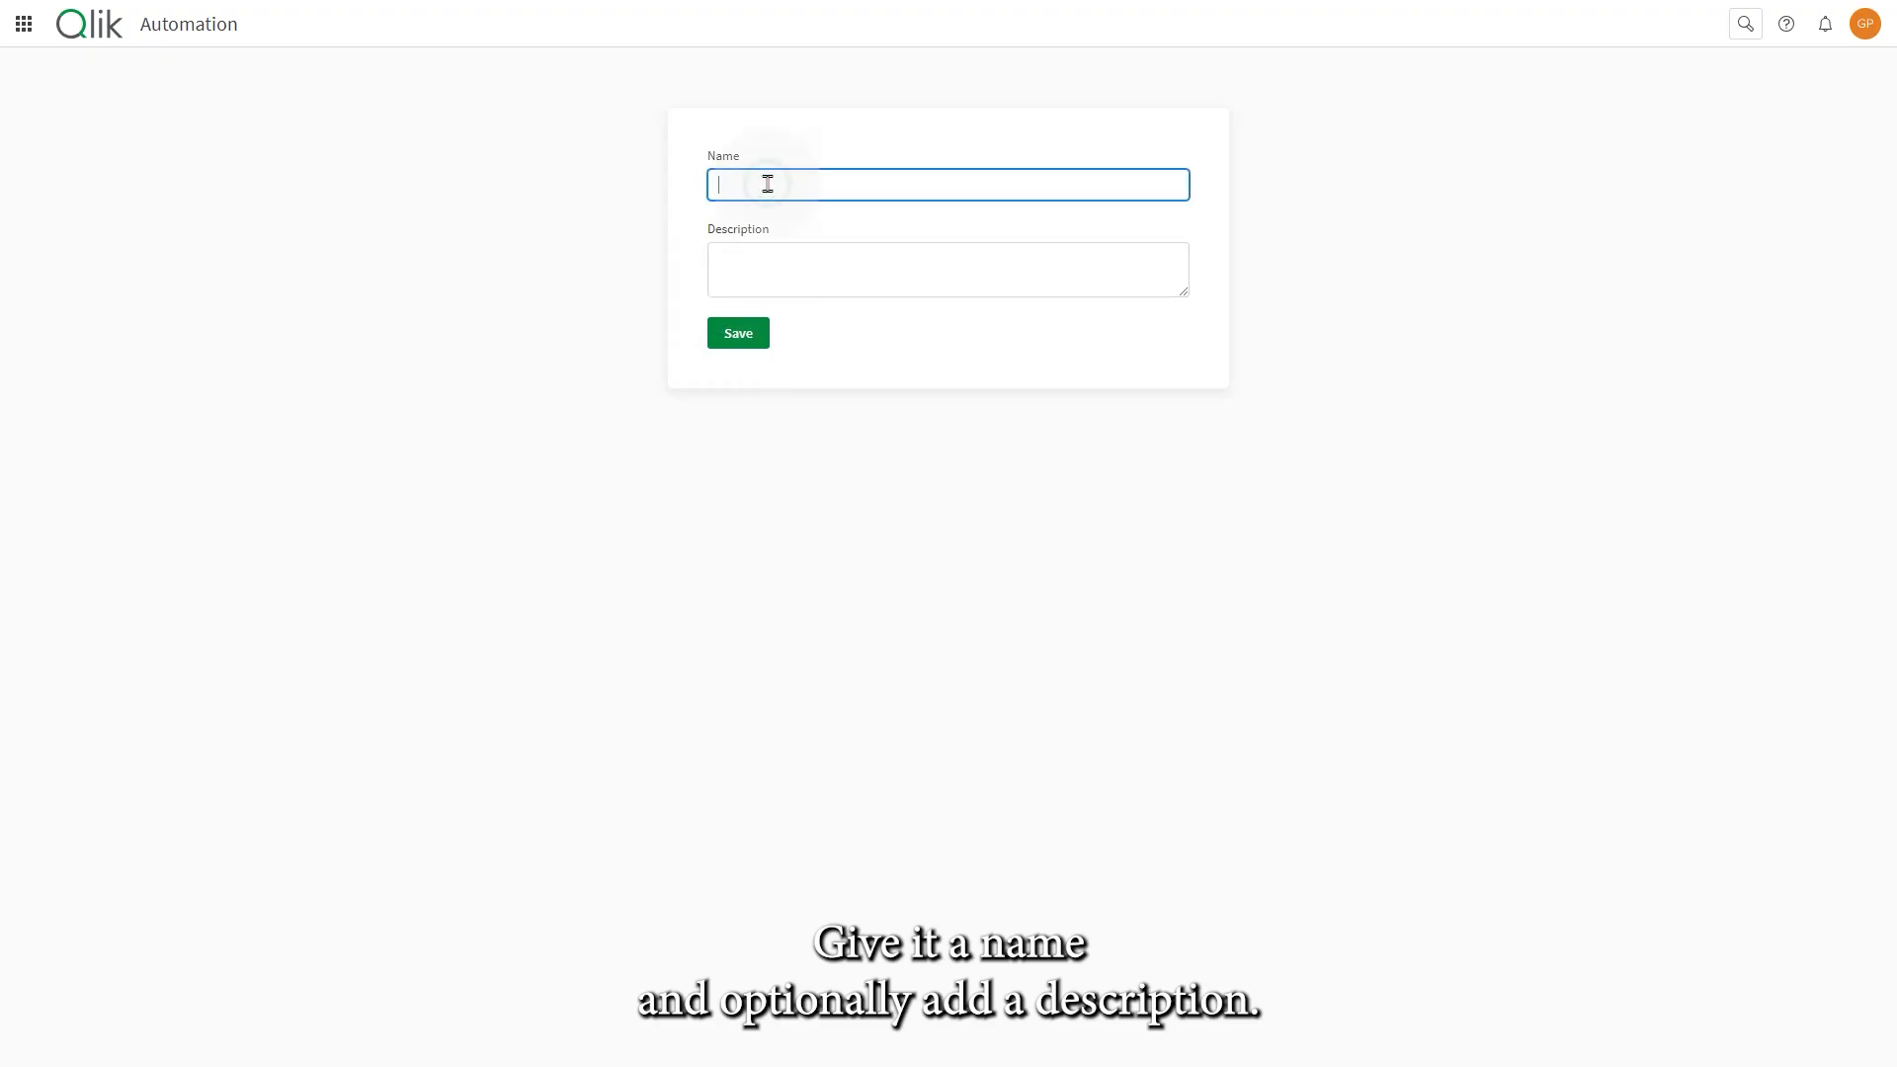
pyautogui.write('Sending chart images through email')
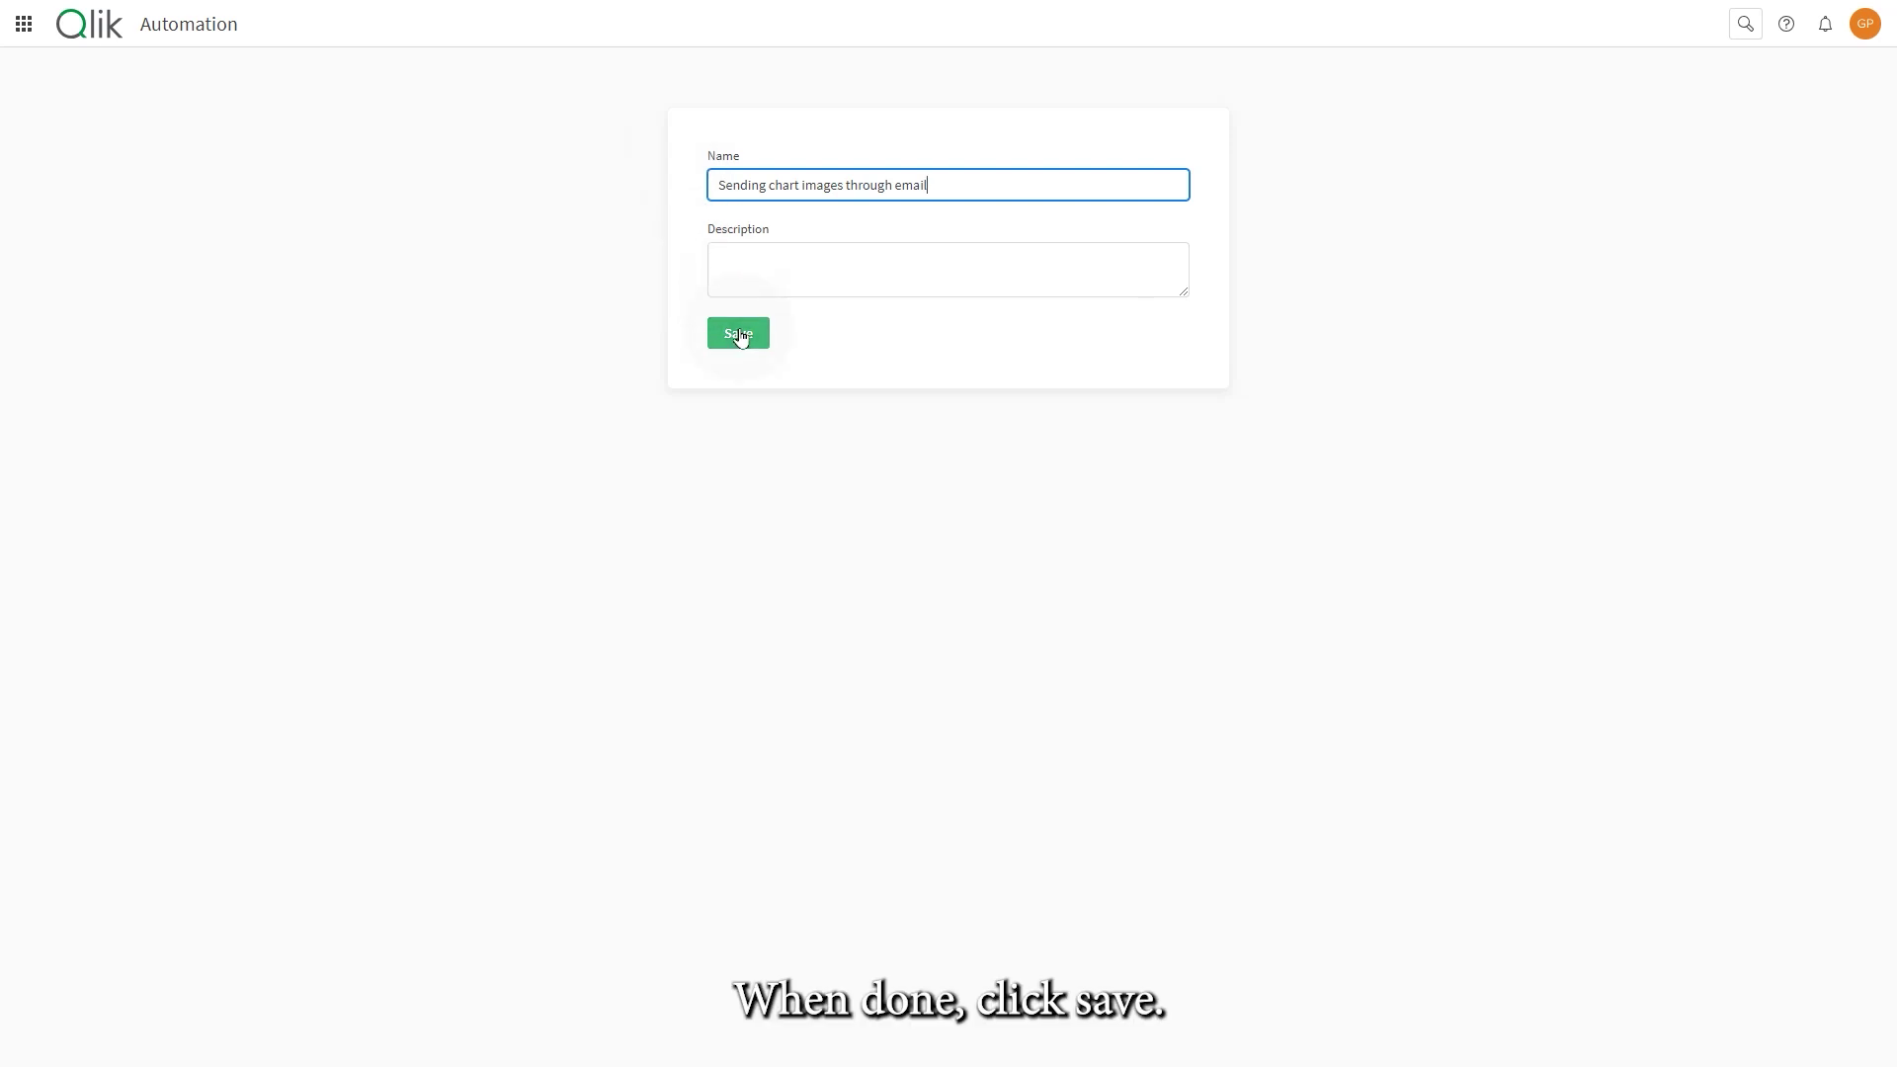
pyautogui.click(740, 334)
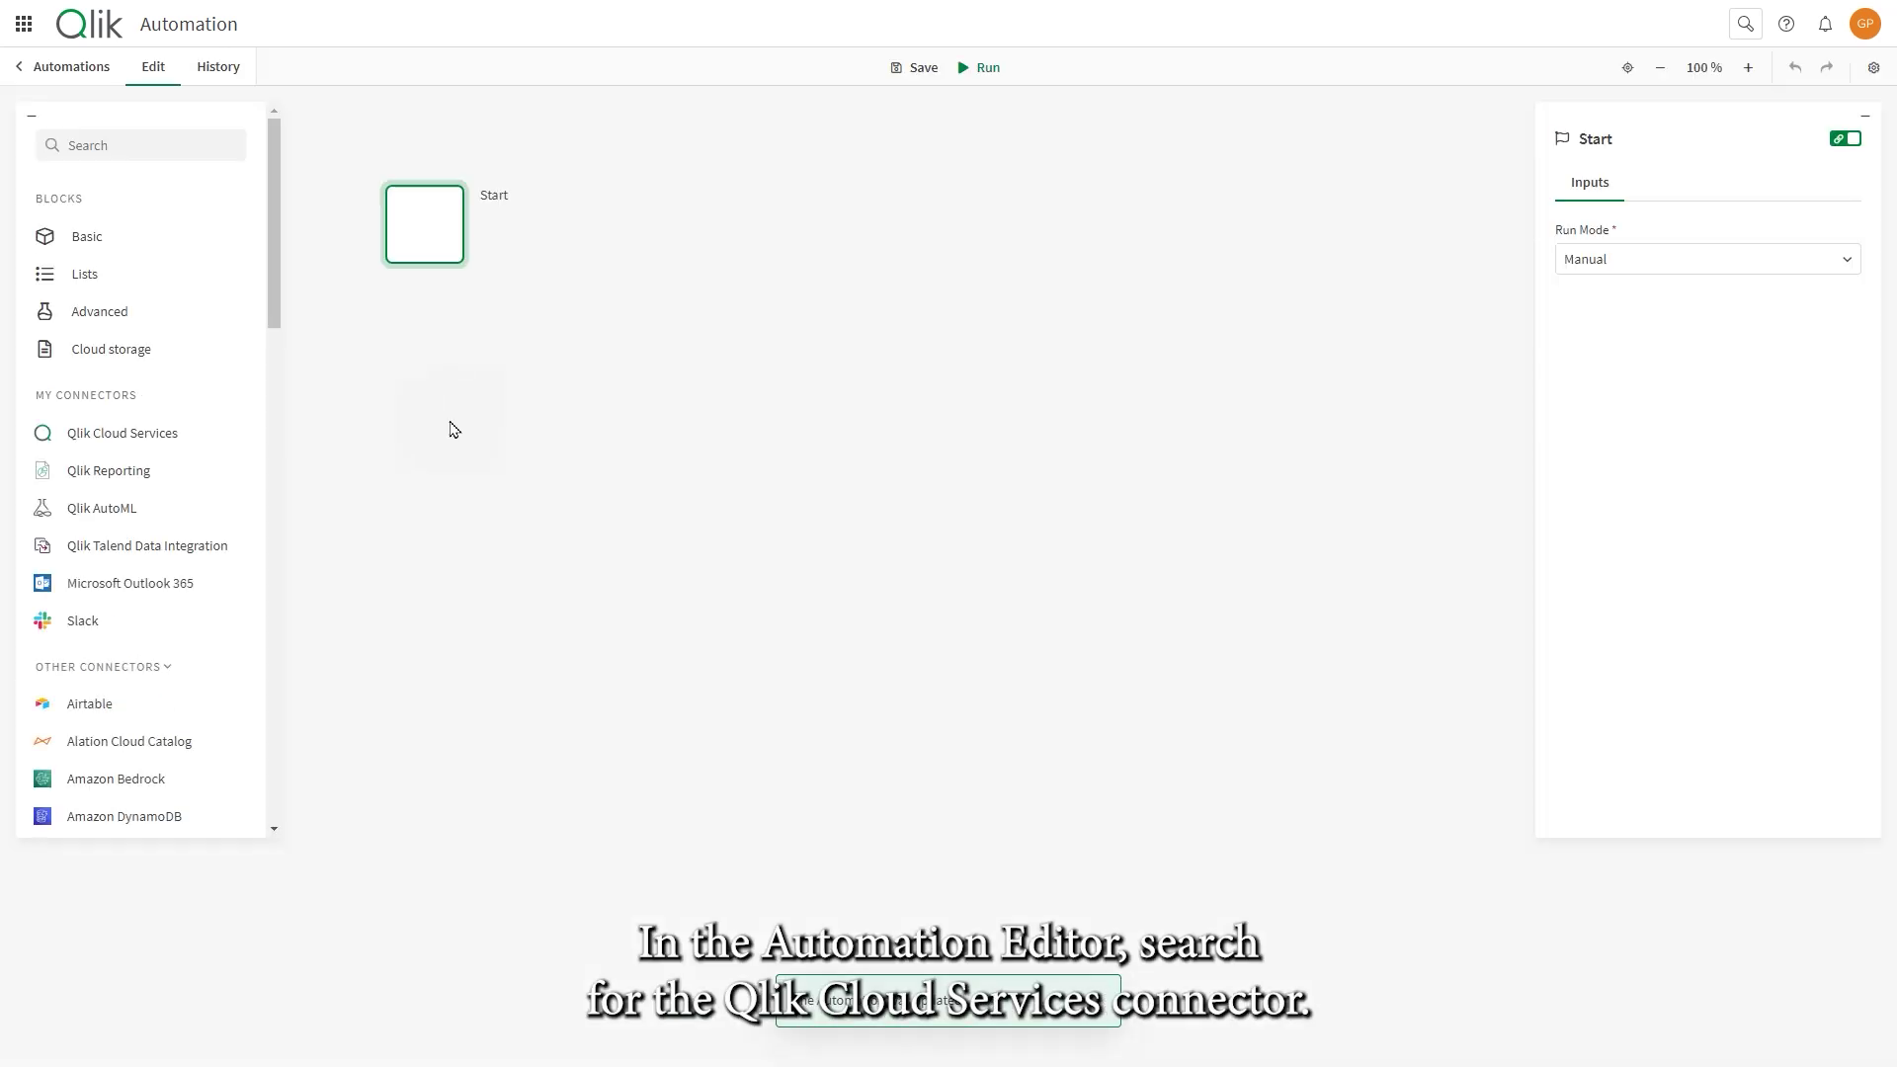
# - Add a Select Field Value block under Start for the Digital Consumer Analytics - Shoe Retail app
pyautogui.click(178, 438)
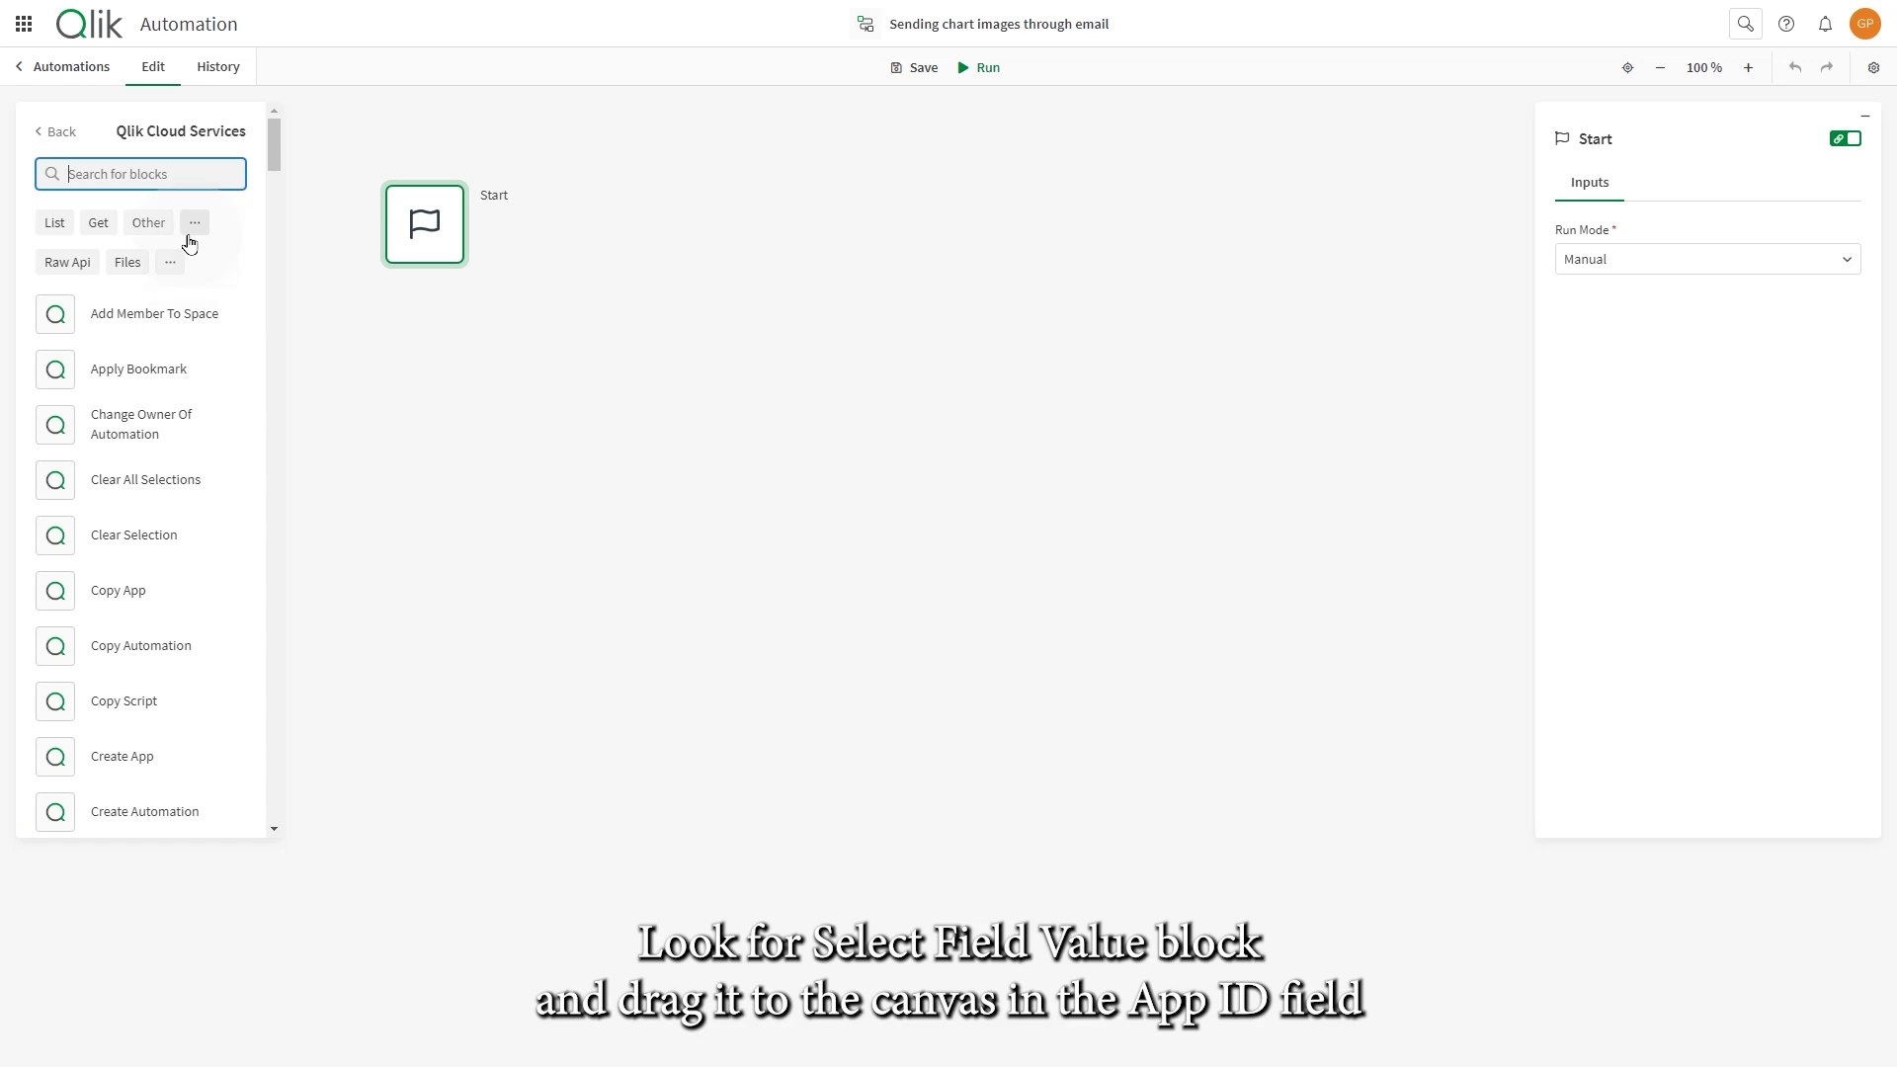
pyautogui.write('selec')
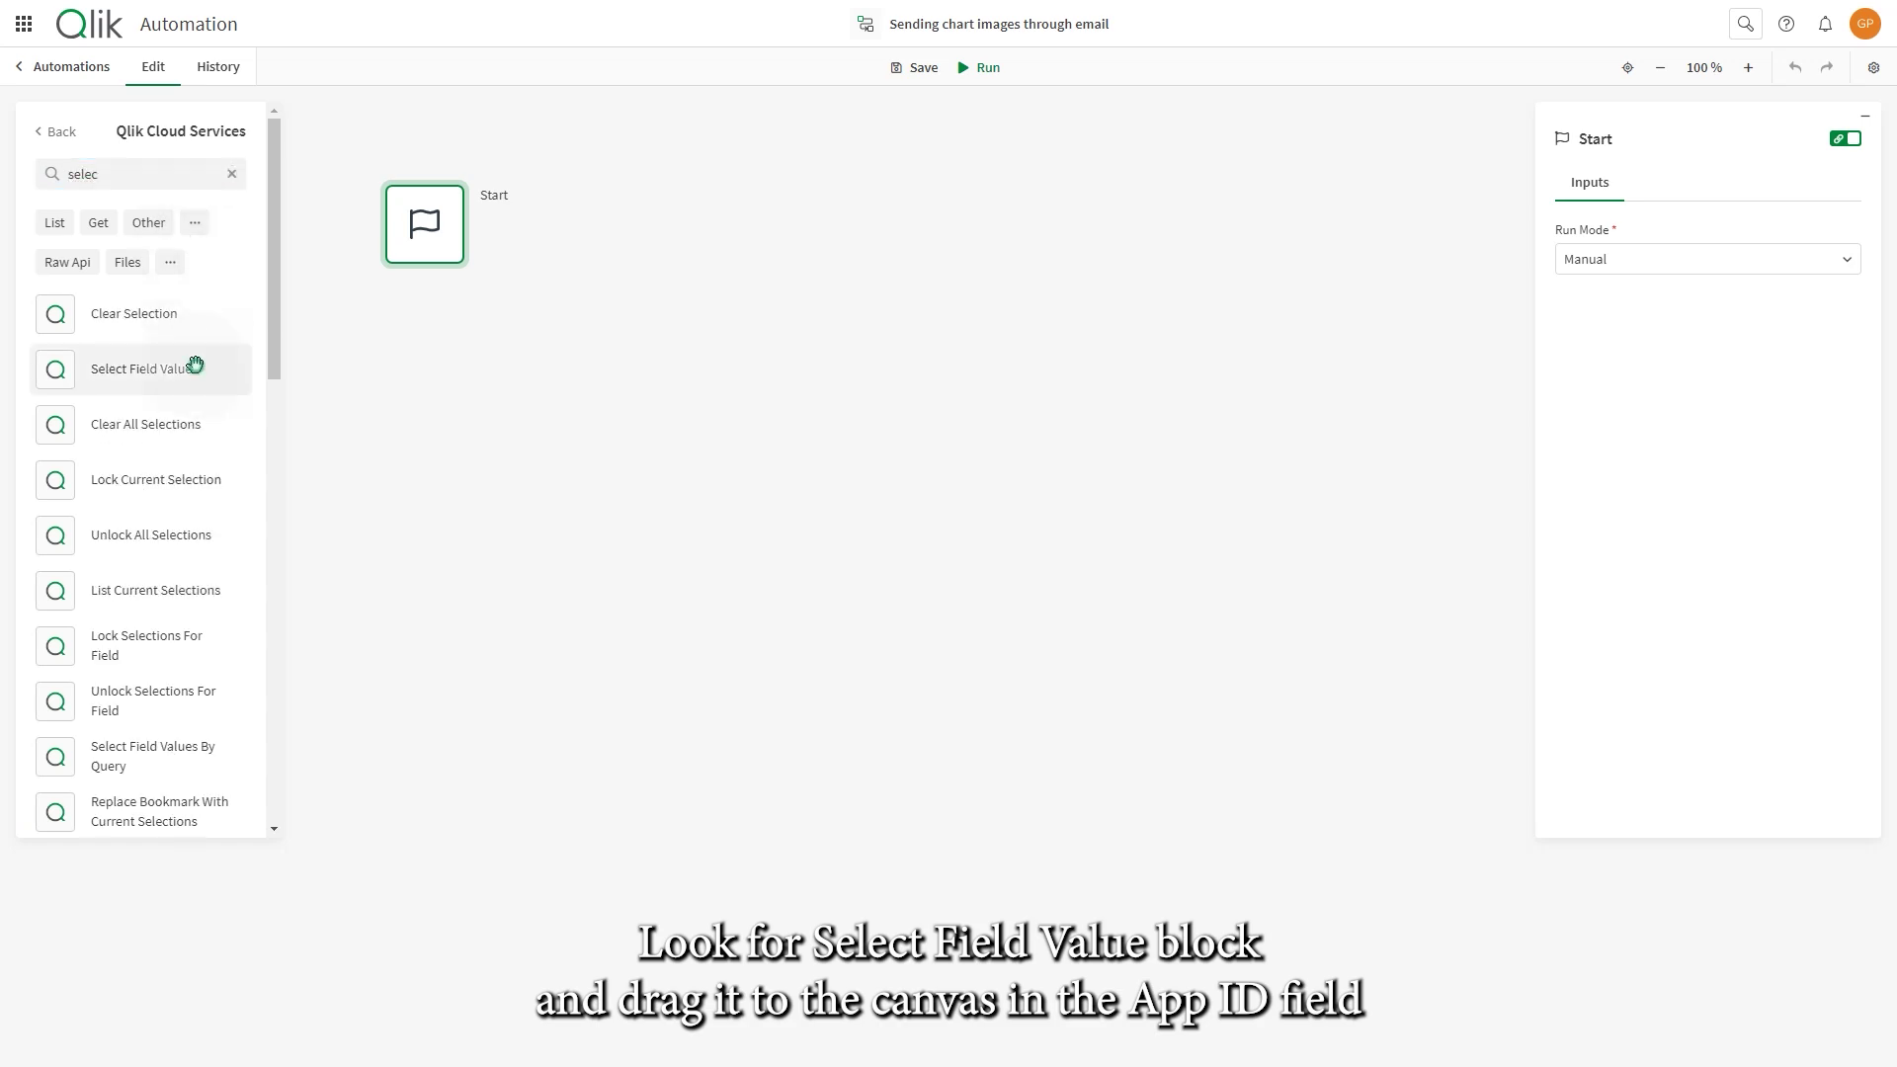
pyautogui.moveTo(190, 367); pyautogui.dragTo(395, 312)
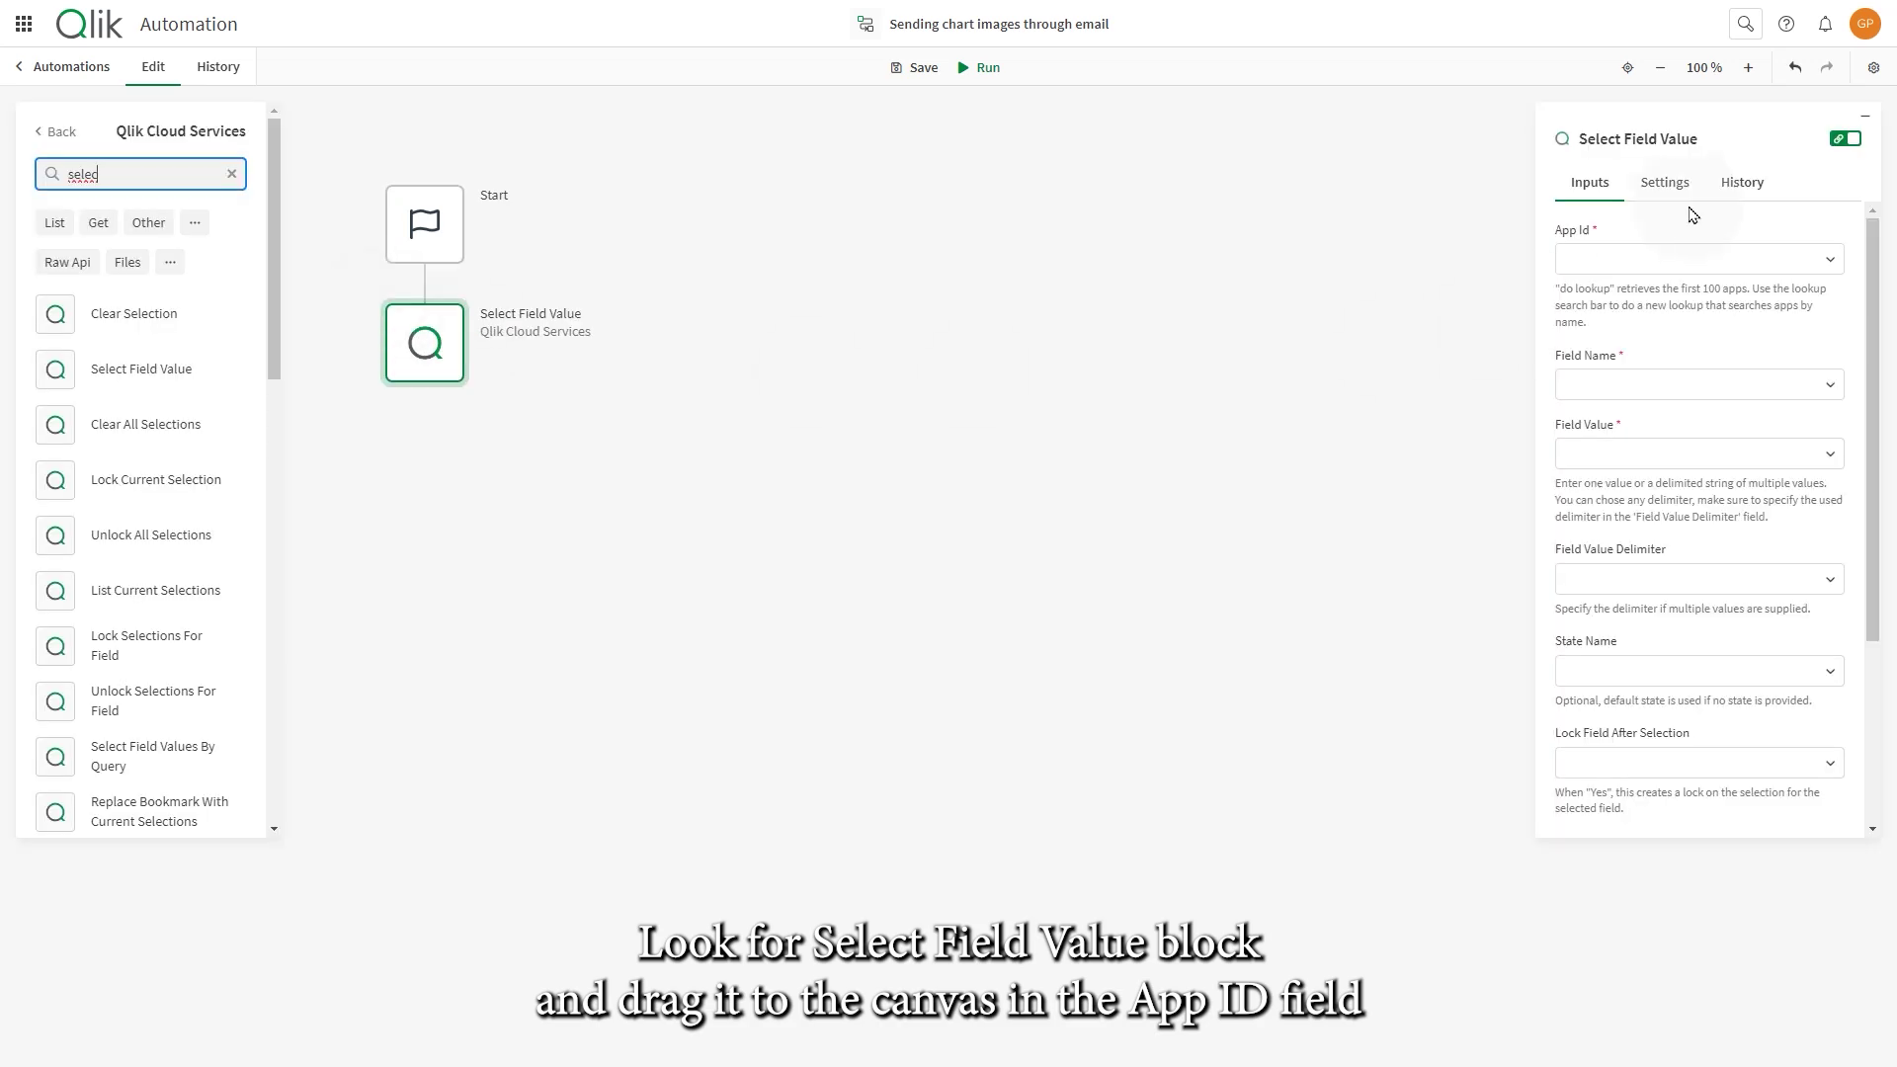
pyautogui.click(1732, 259)
pyautogui.click(1829, 304)
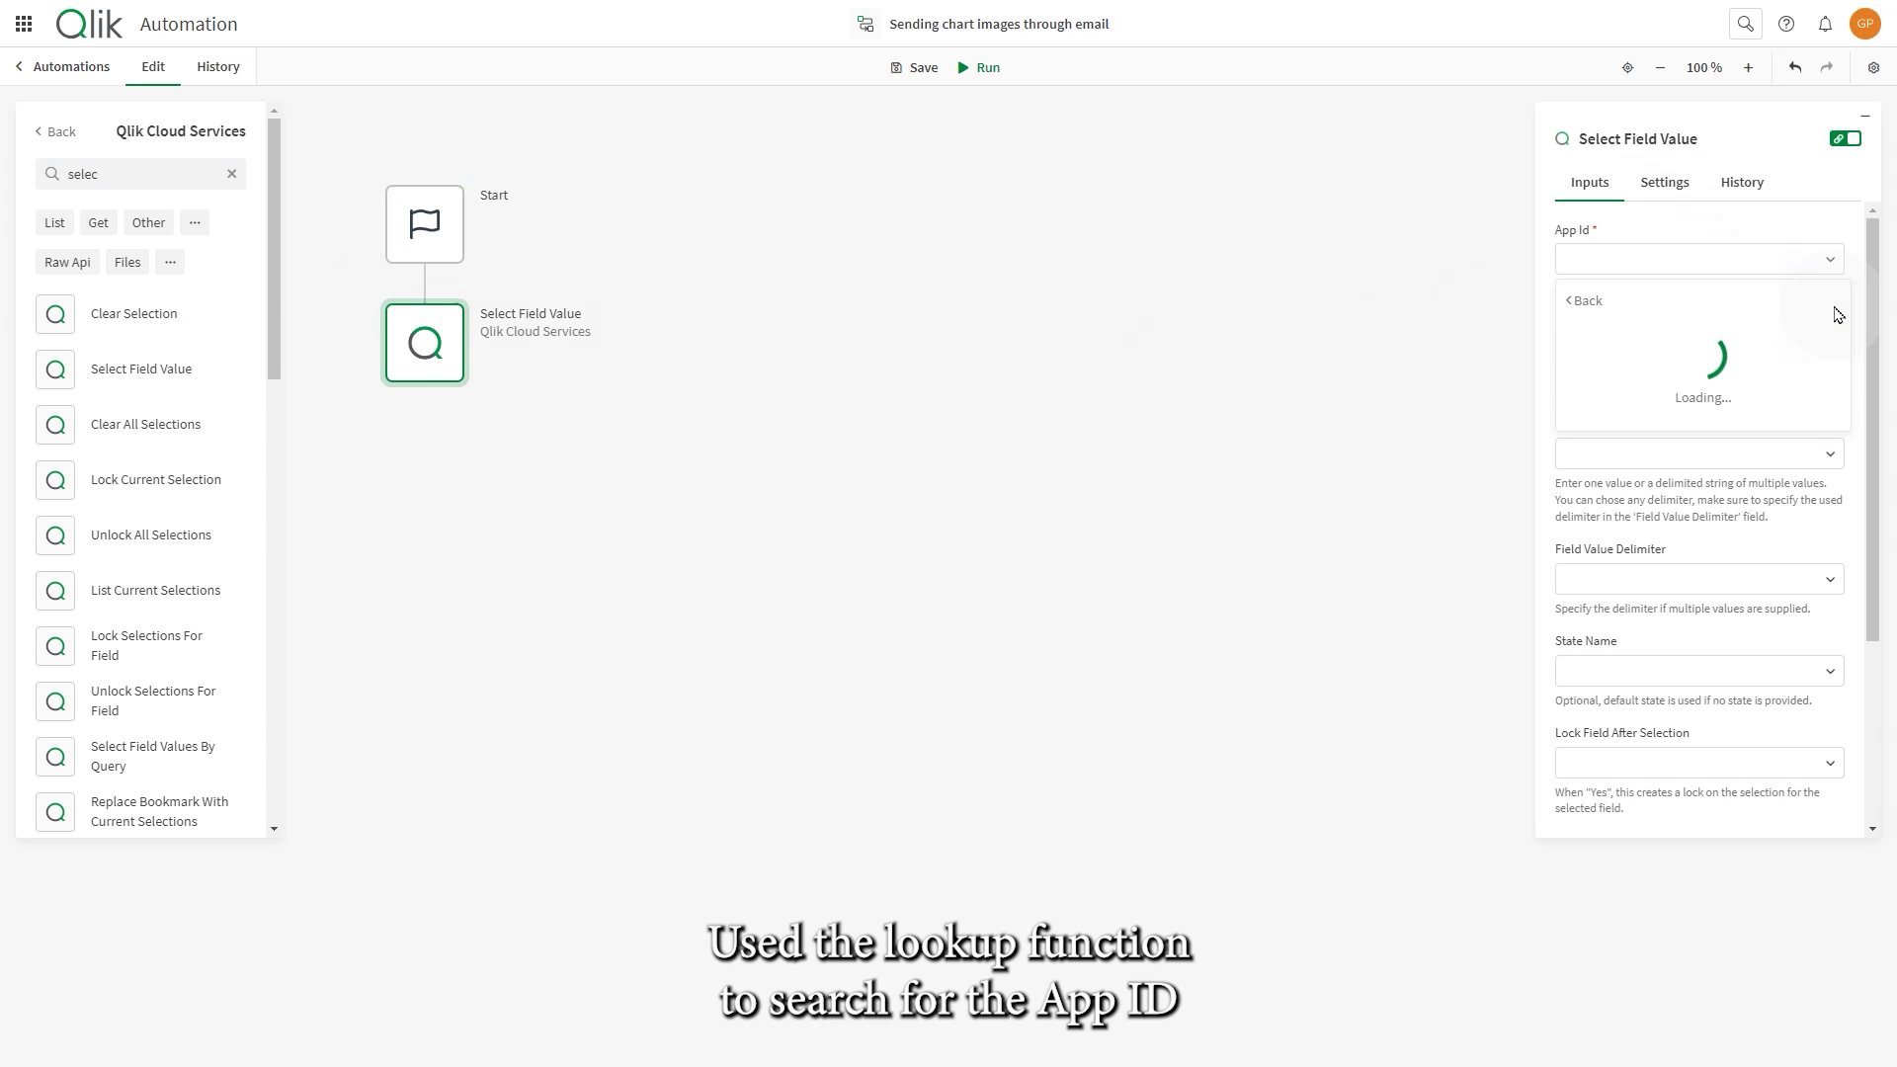
pyautogui.write('digit')
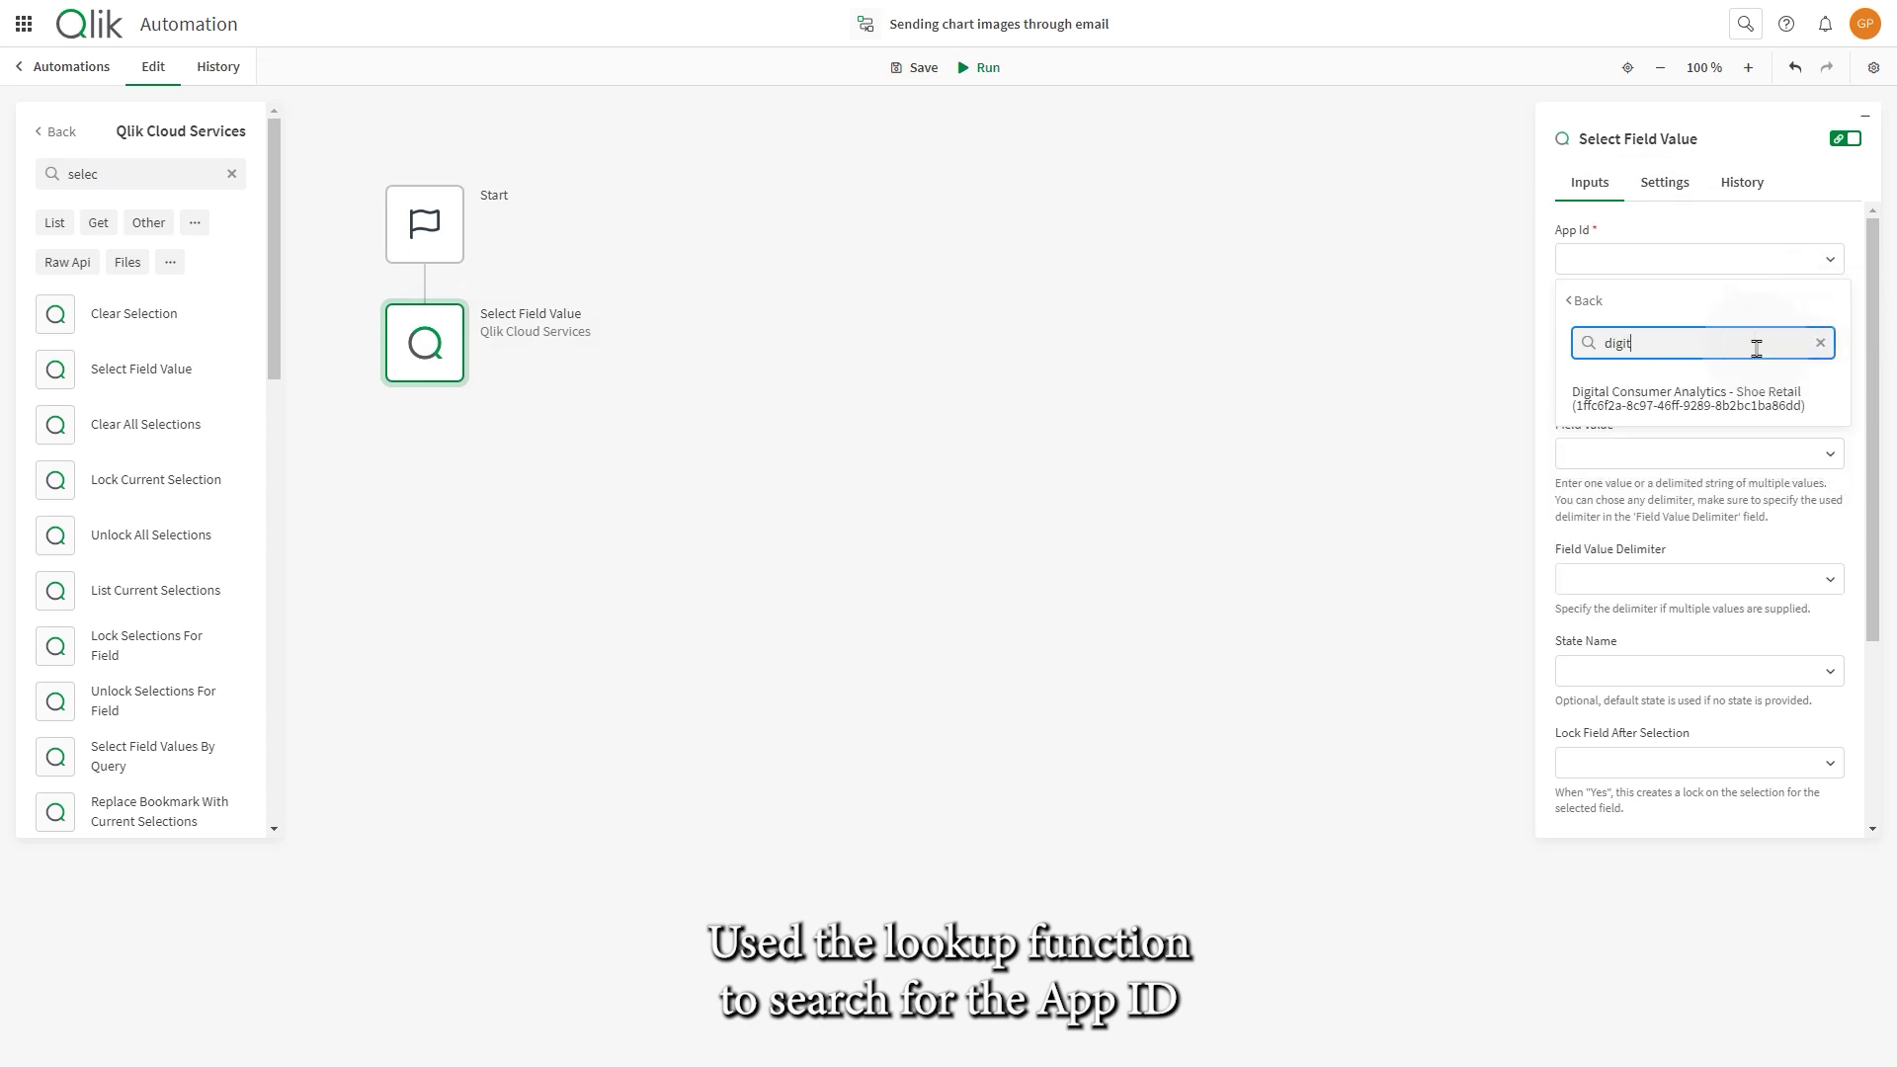
pyautogui.click(1749, 387)
# - Set the Field Name to Country and the Field Value to Belgium
pyautogui.click(1773, 431)
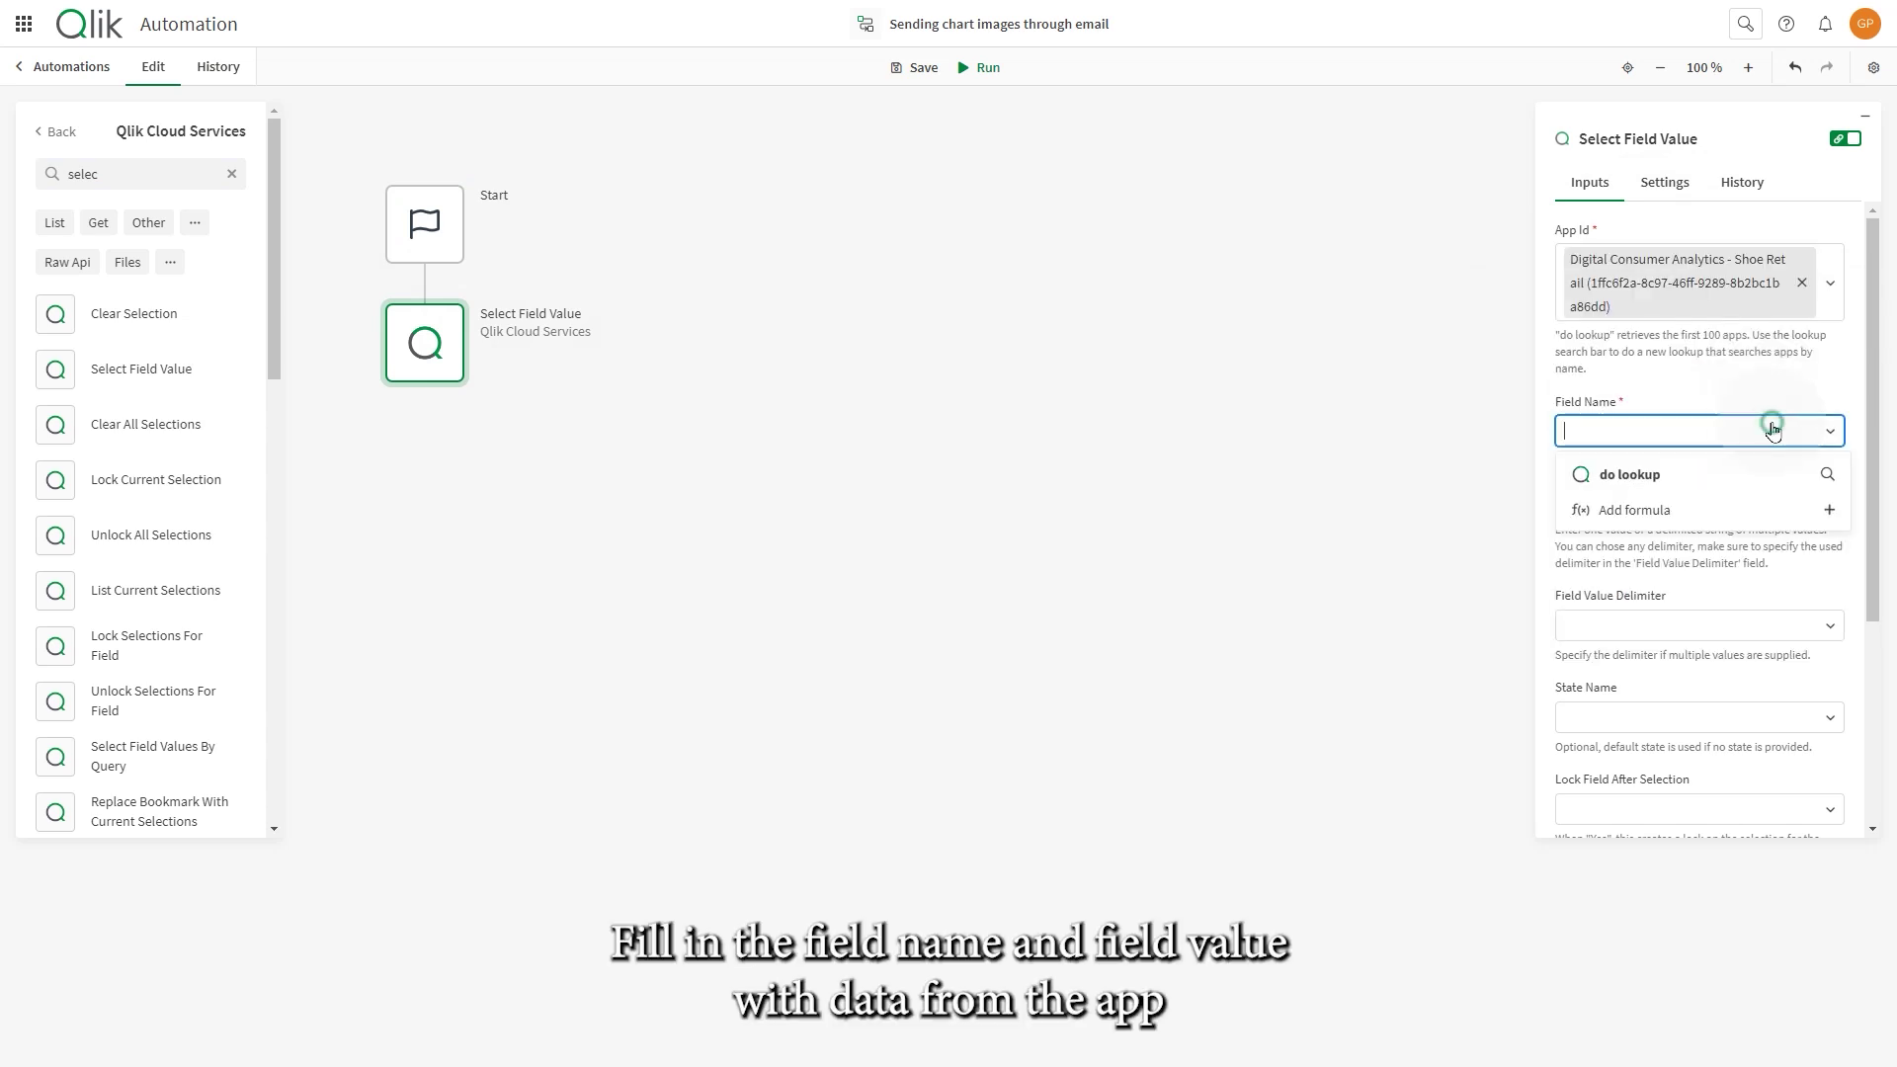
pyautogui.click(1754, 464)
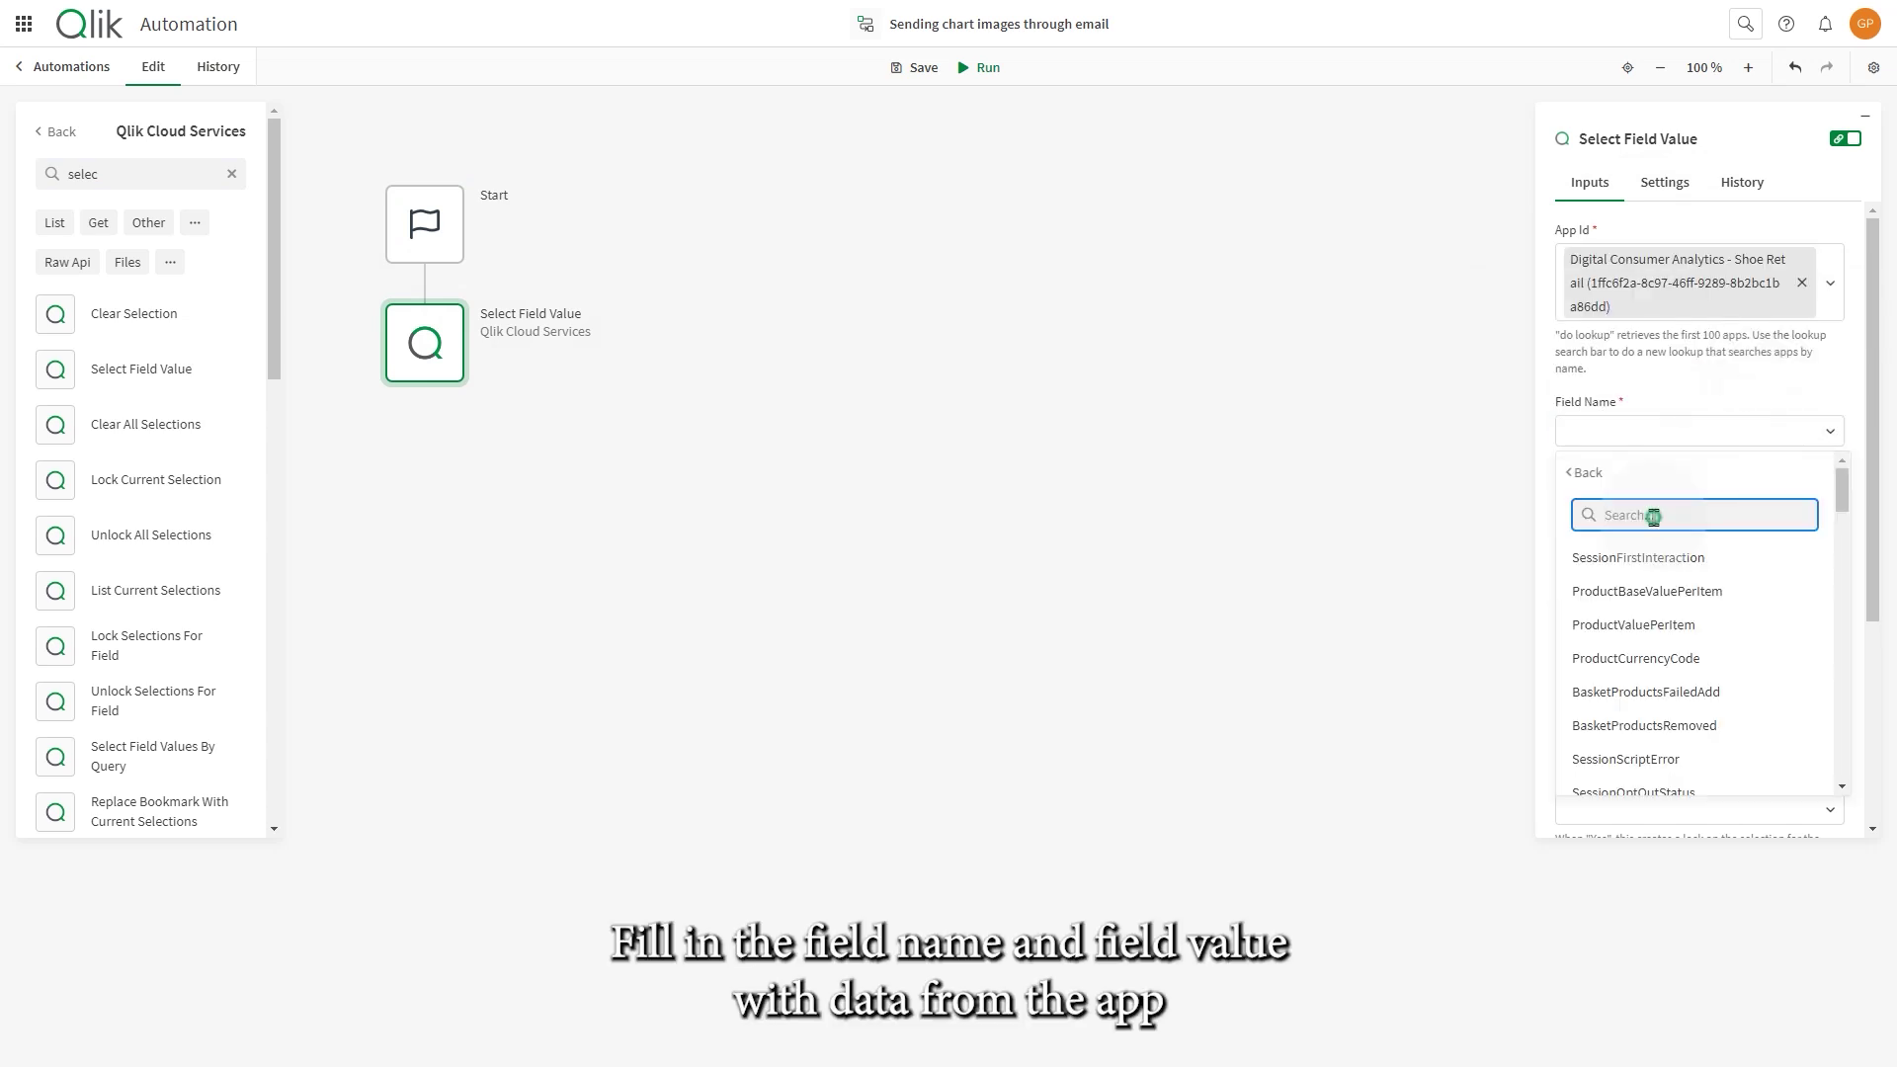
pyautogui.write('Country')
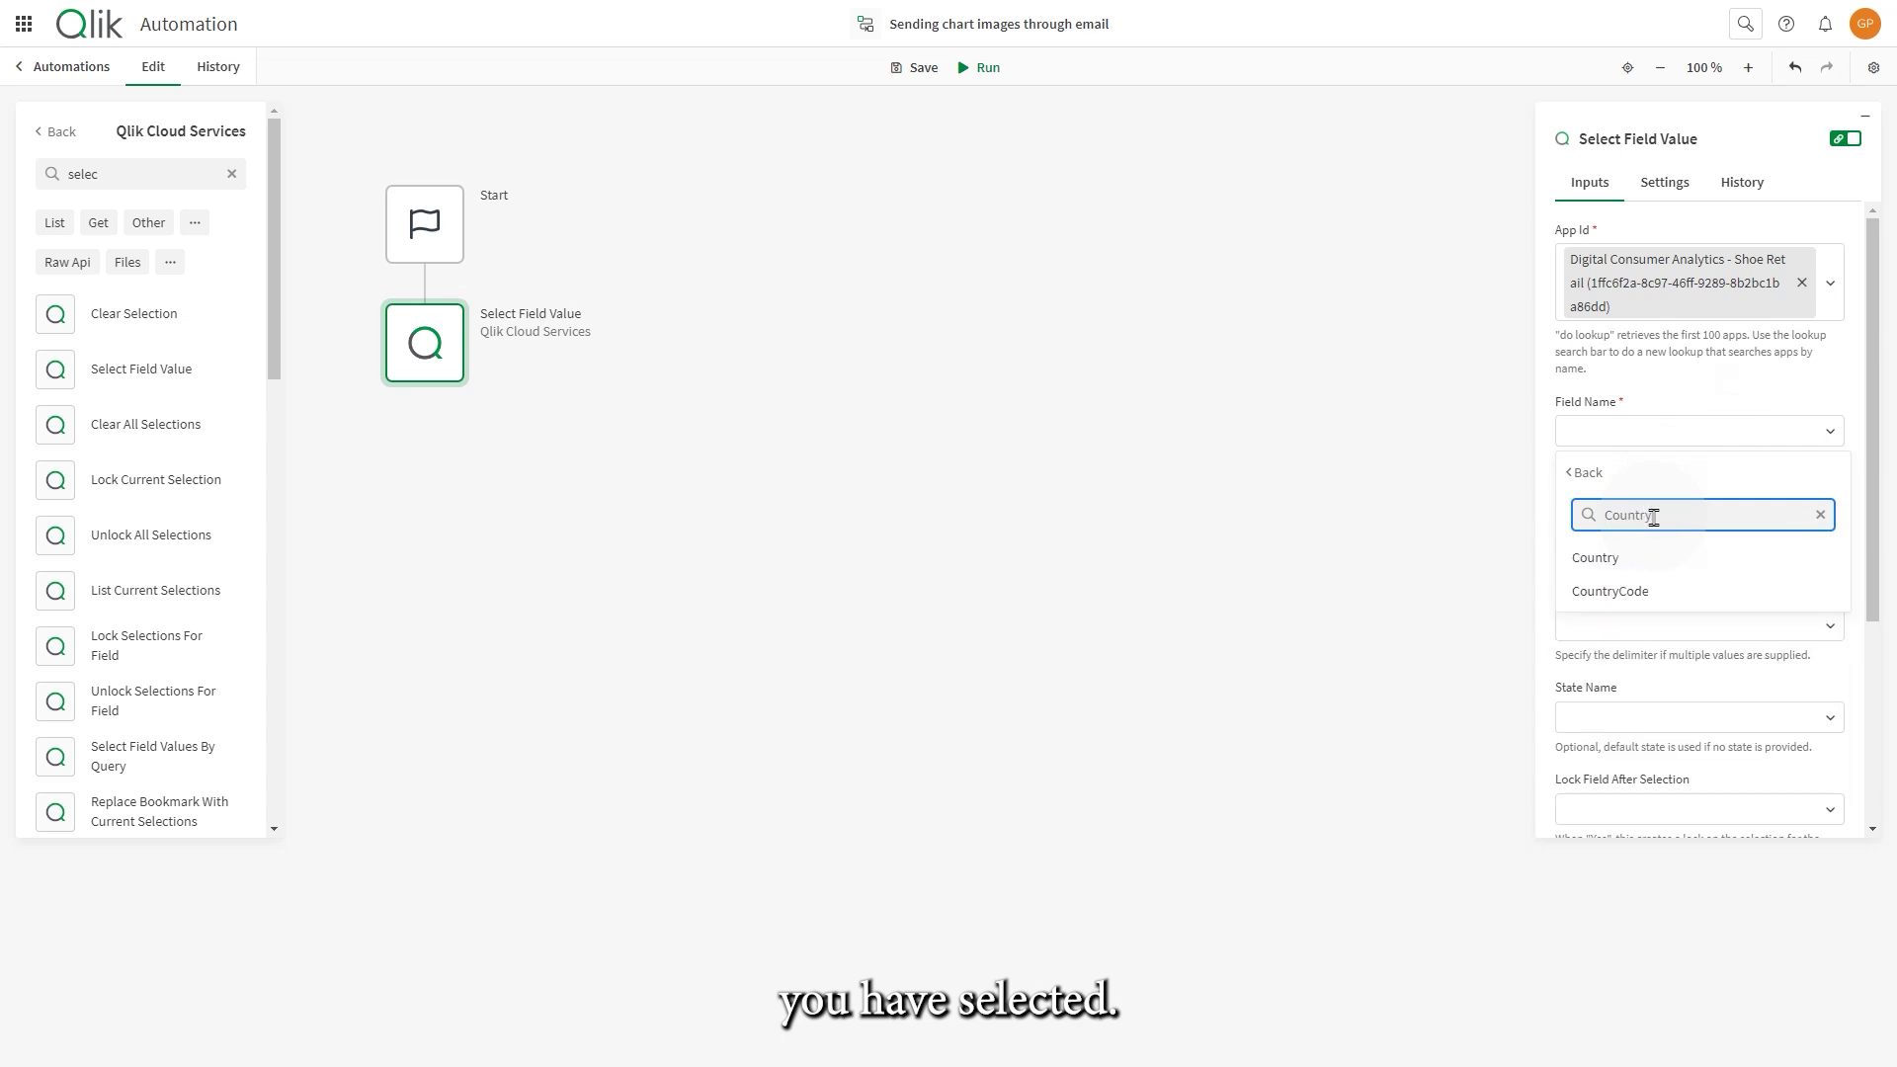
pyautogui.click(1651, 554)
pyautogui.click(1824, 500)
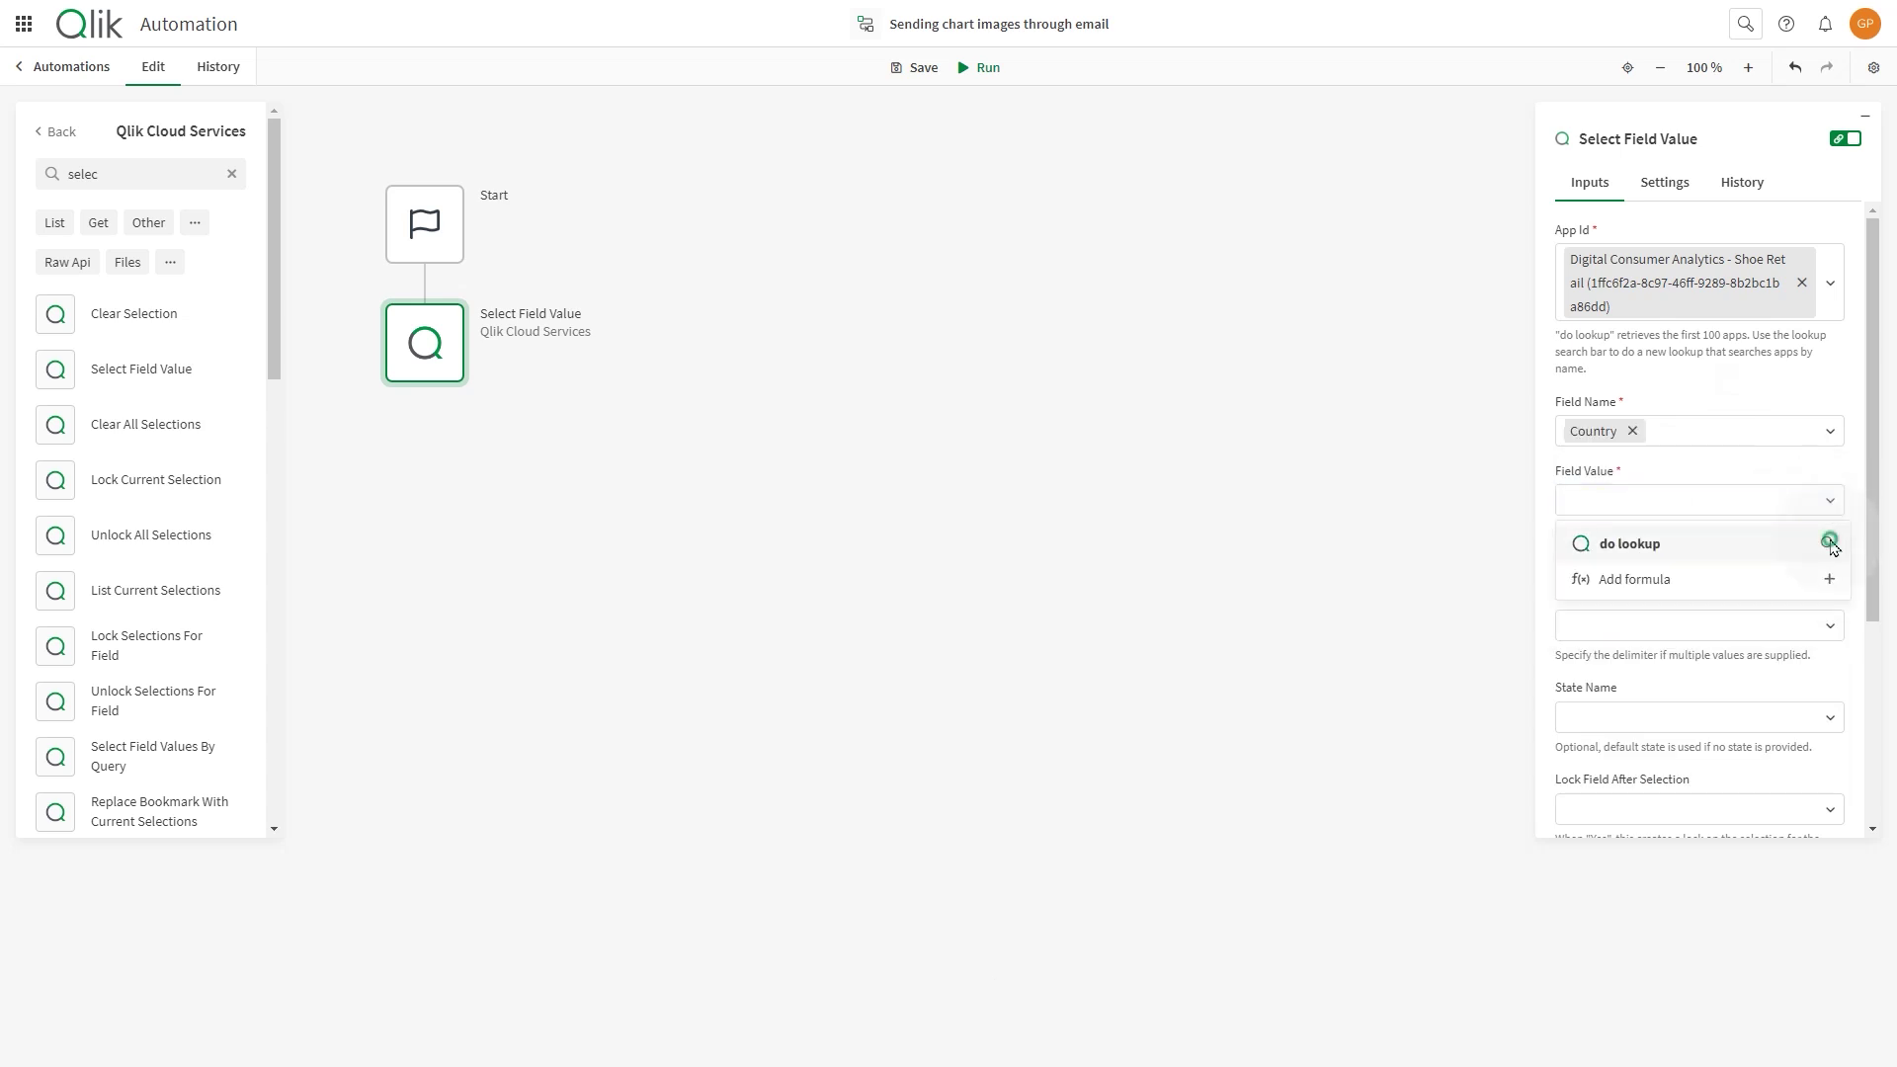
pyautogui.click(1800, 538)
pyautogui.click(1635, 576)
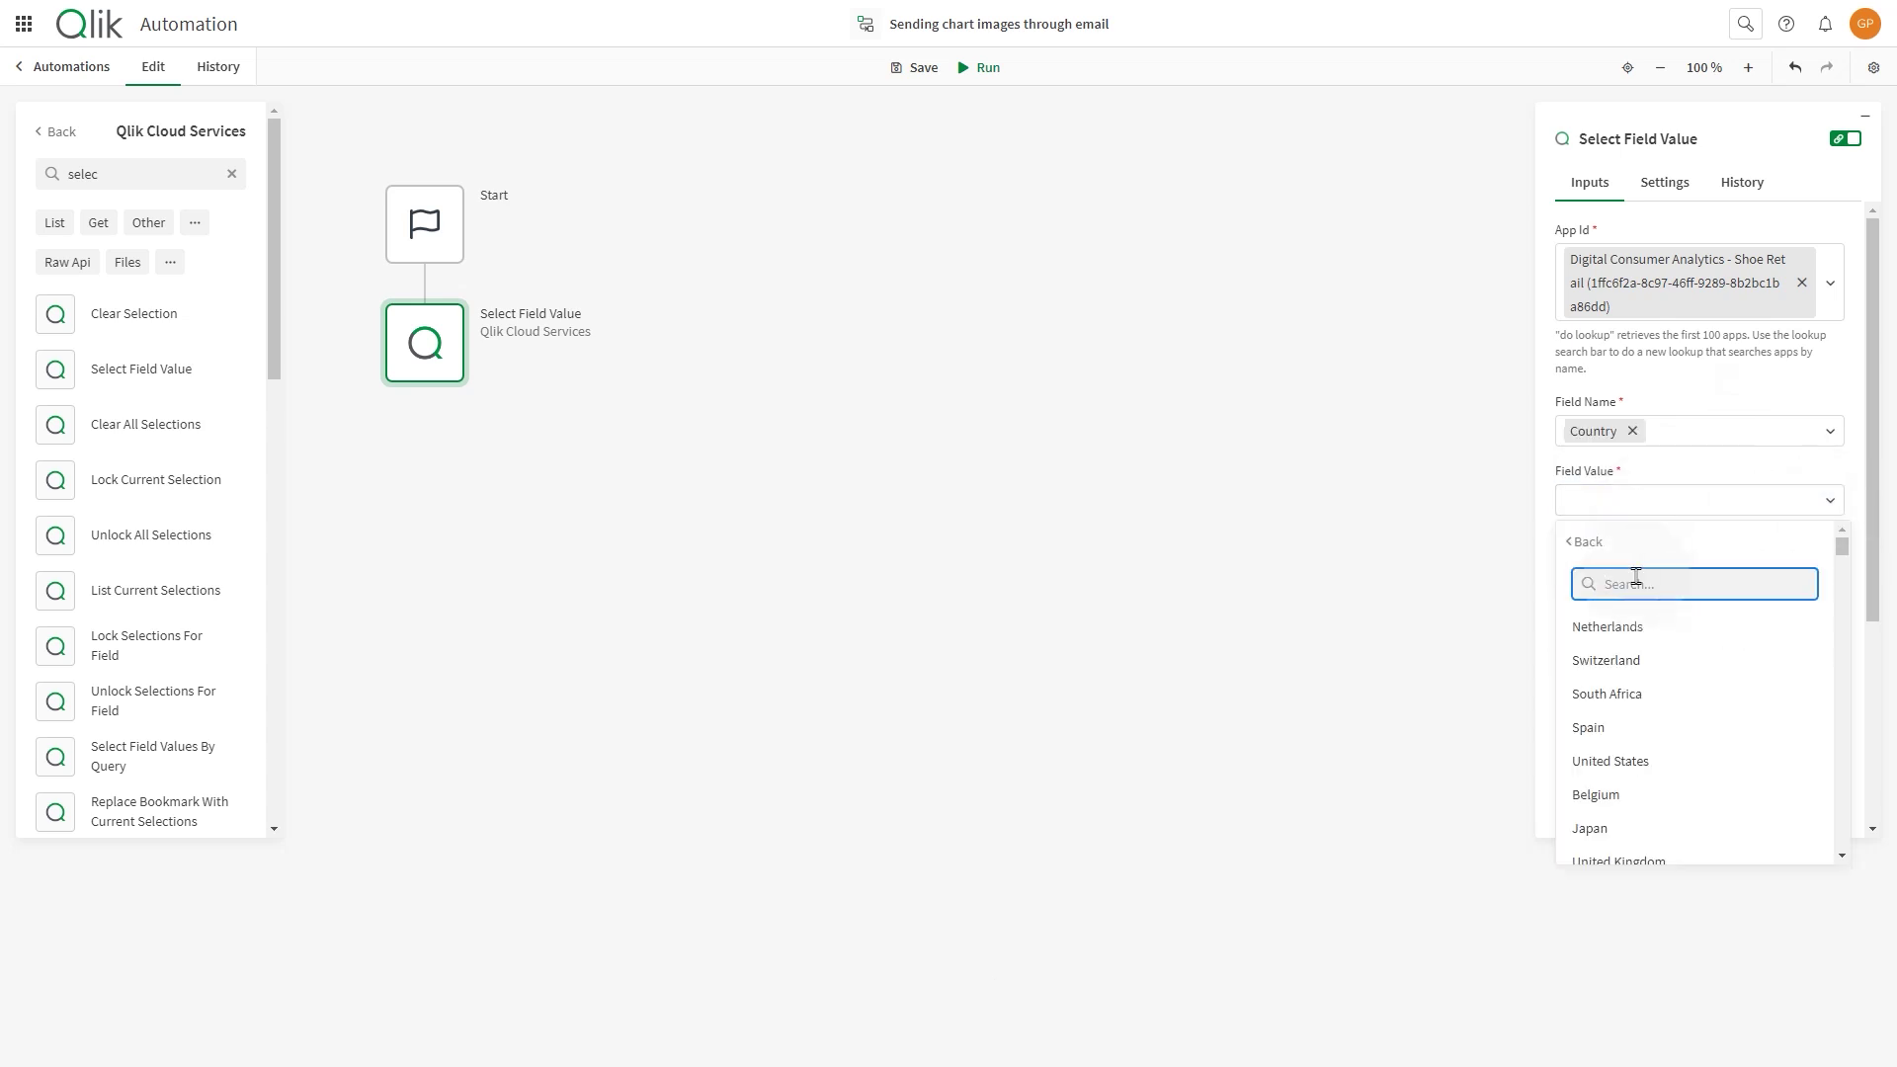
pyautogui.write('Belg')
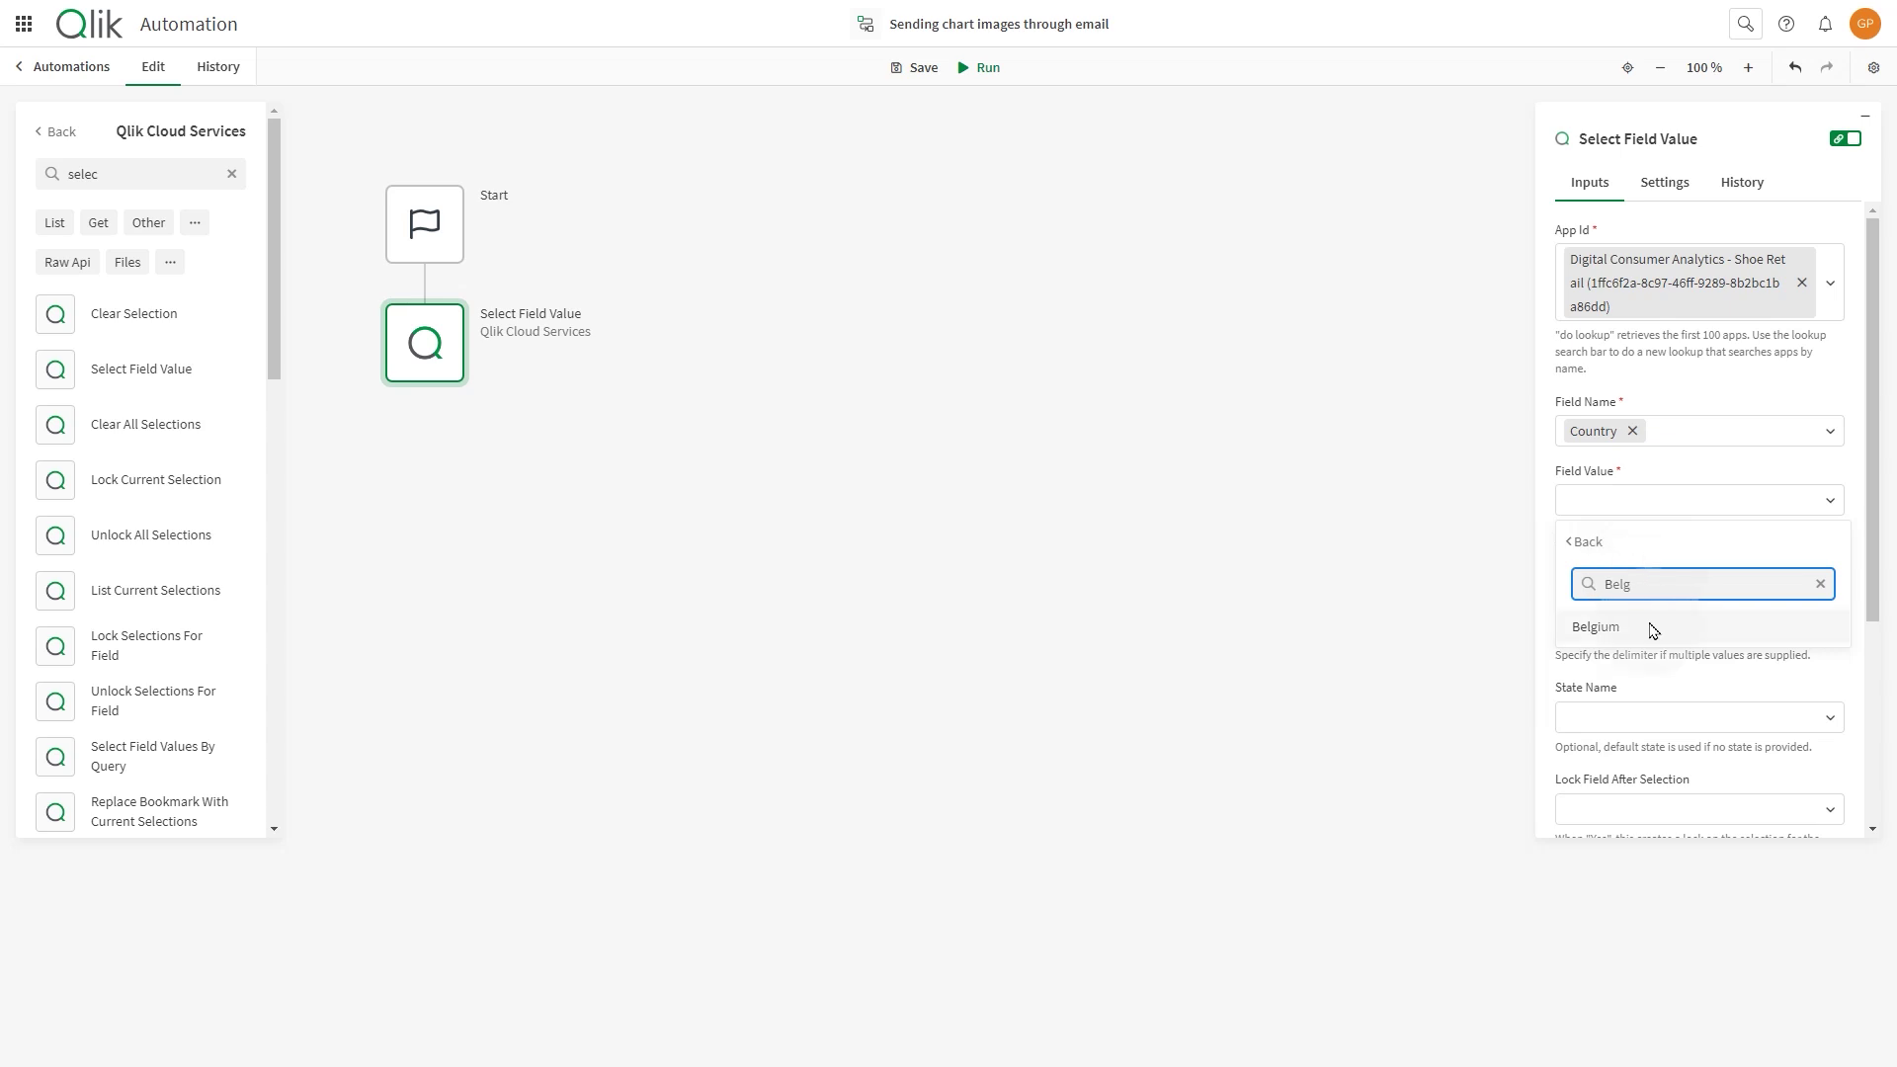
pyautogui.click(1648, 628)
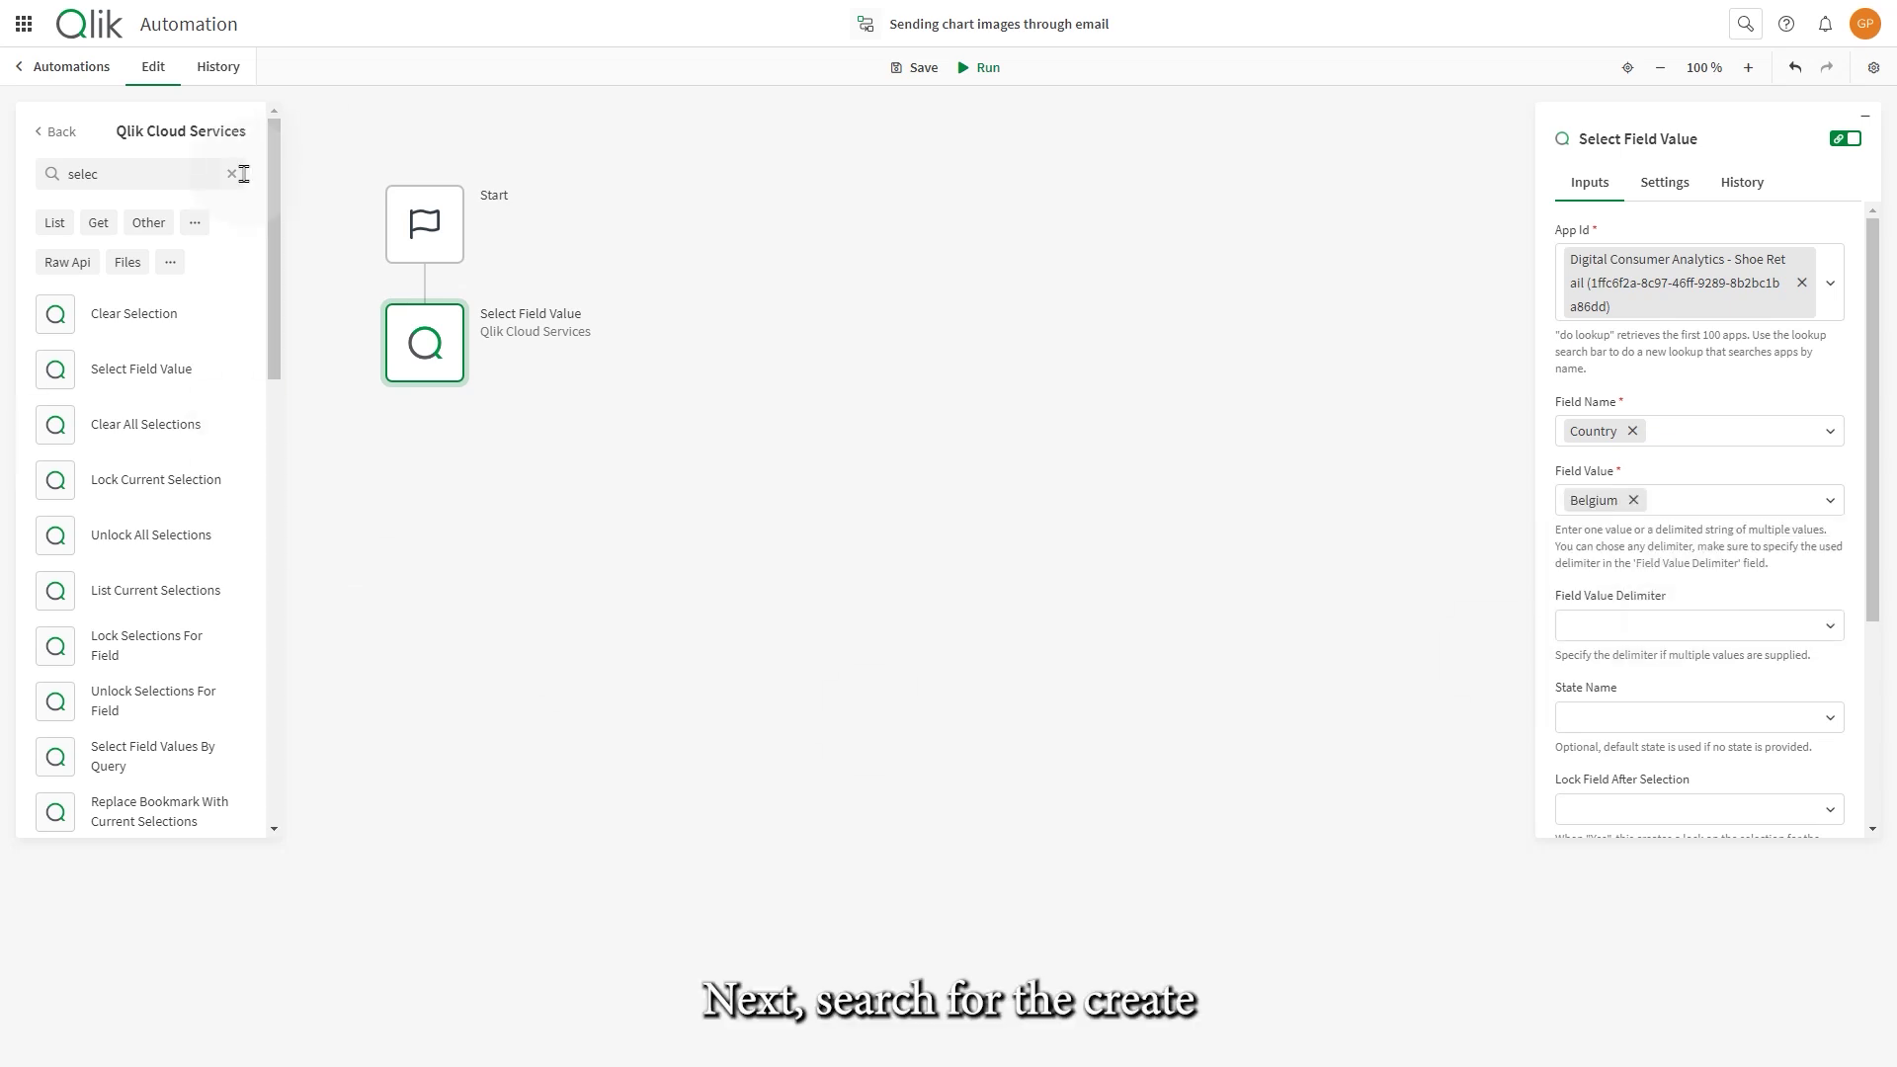
# - Add a Create Bookmark block below Select Field Value for the Digital Consumer Analytics - Shoe Retail app
pyautogui.doubleClick(187, 174)
pyautogui.write('create a b')
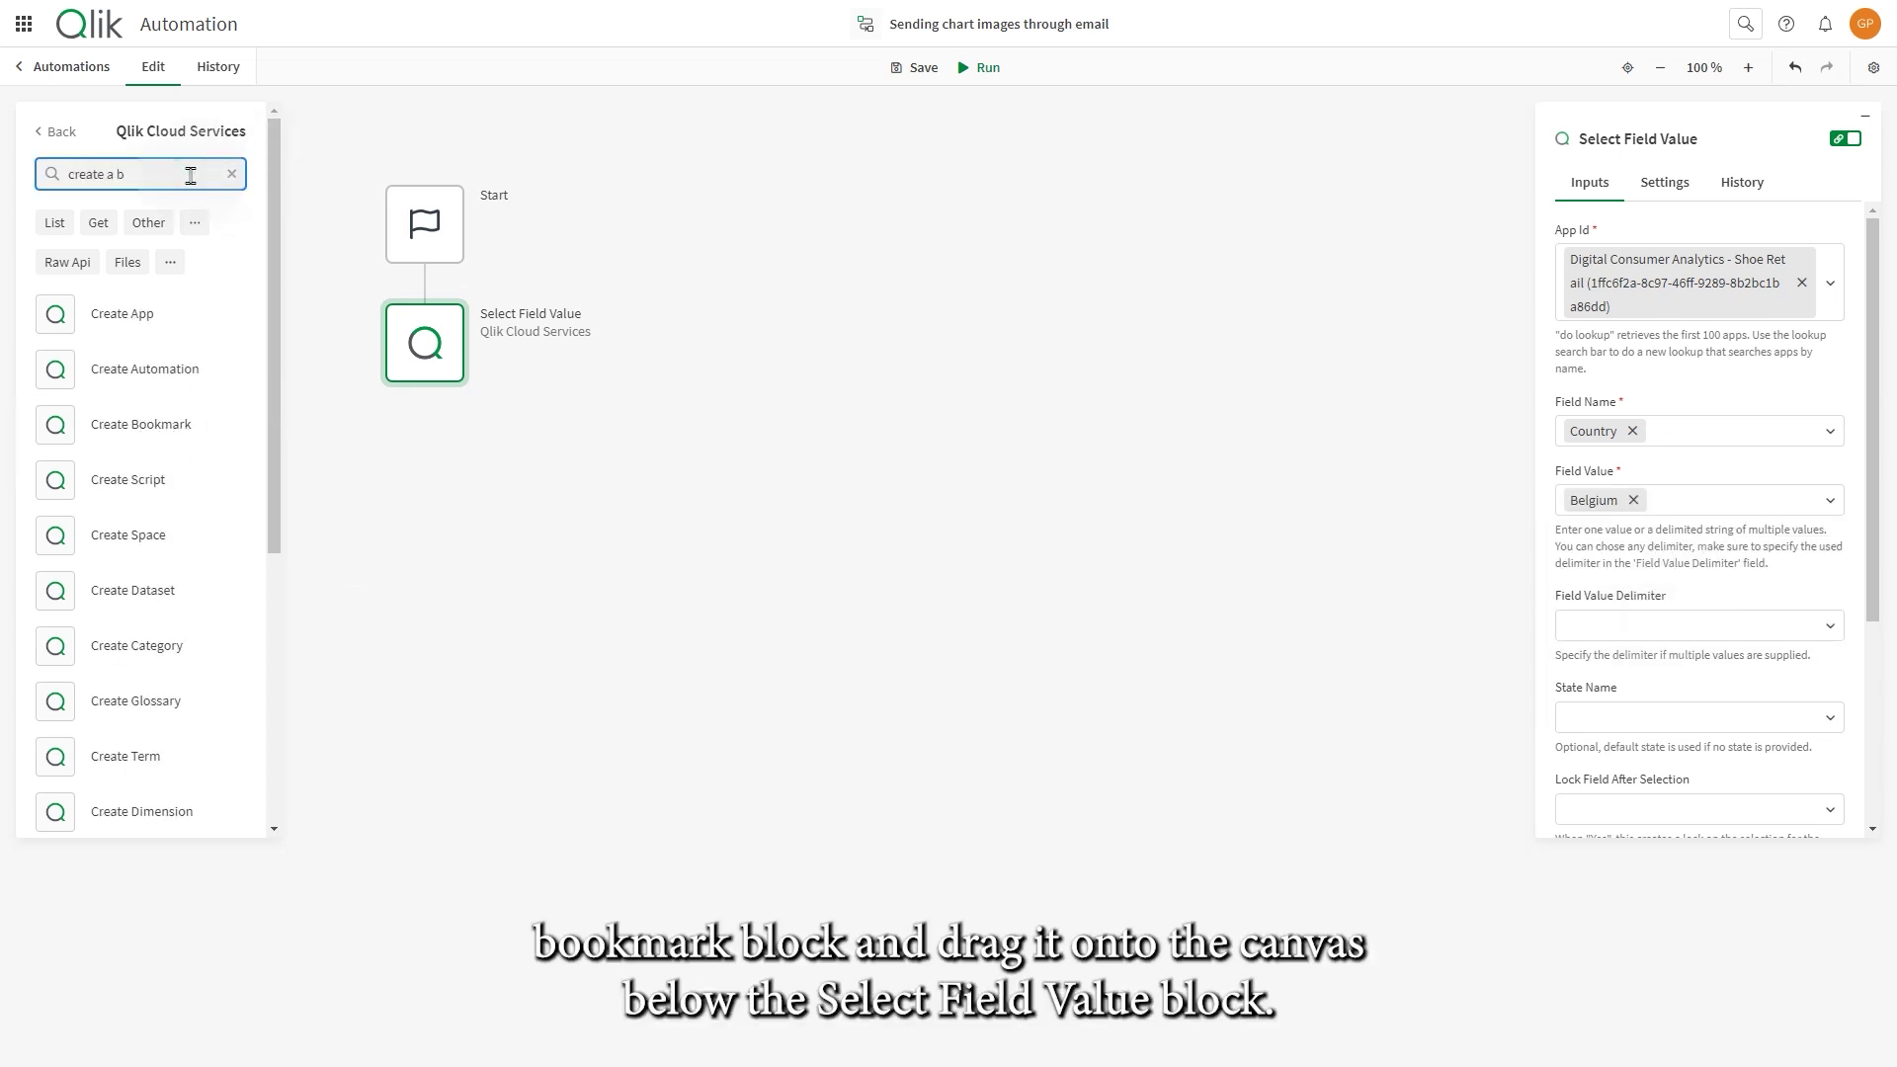
pyautogui.moveTo(171, 422); pyautogui.dragTo(445, 450)
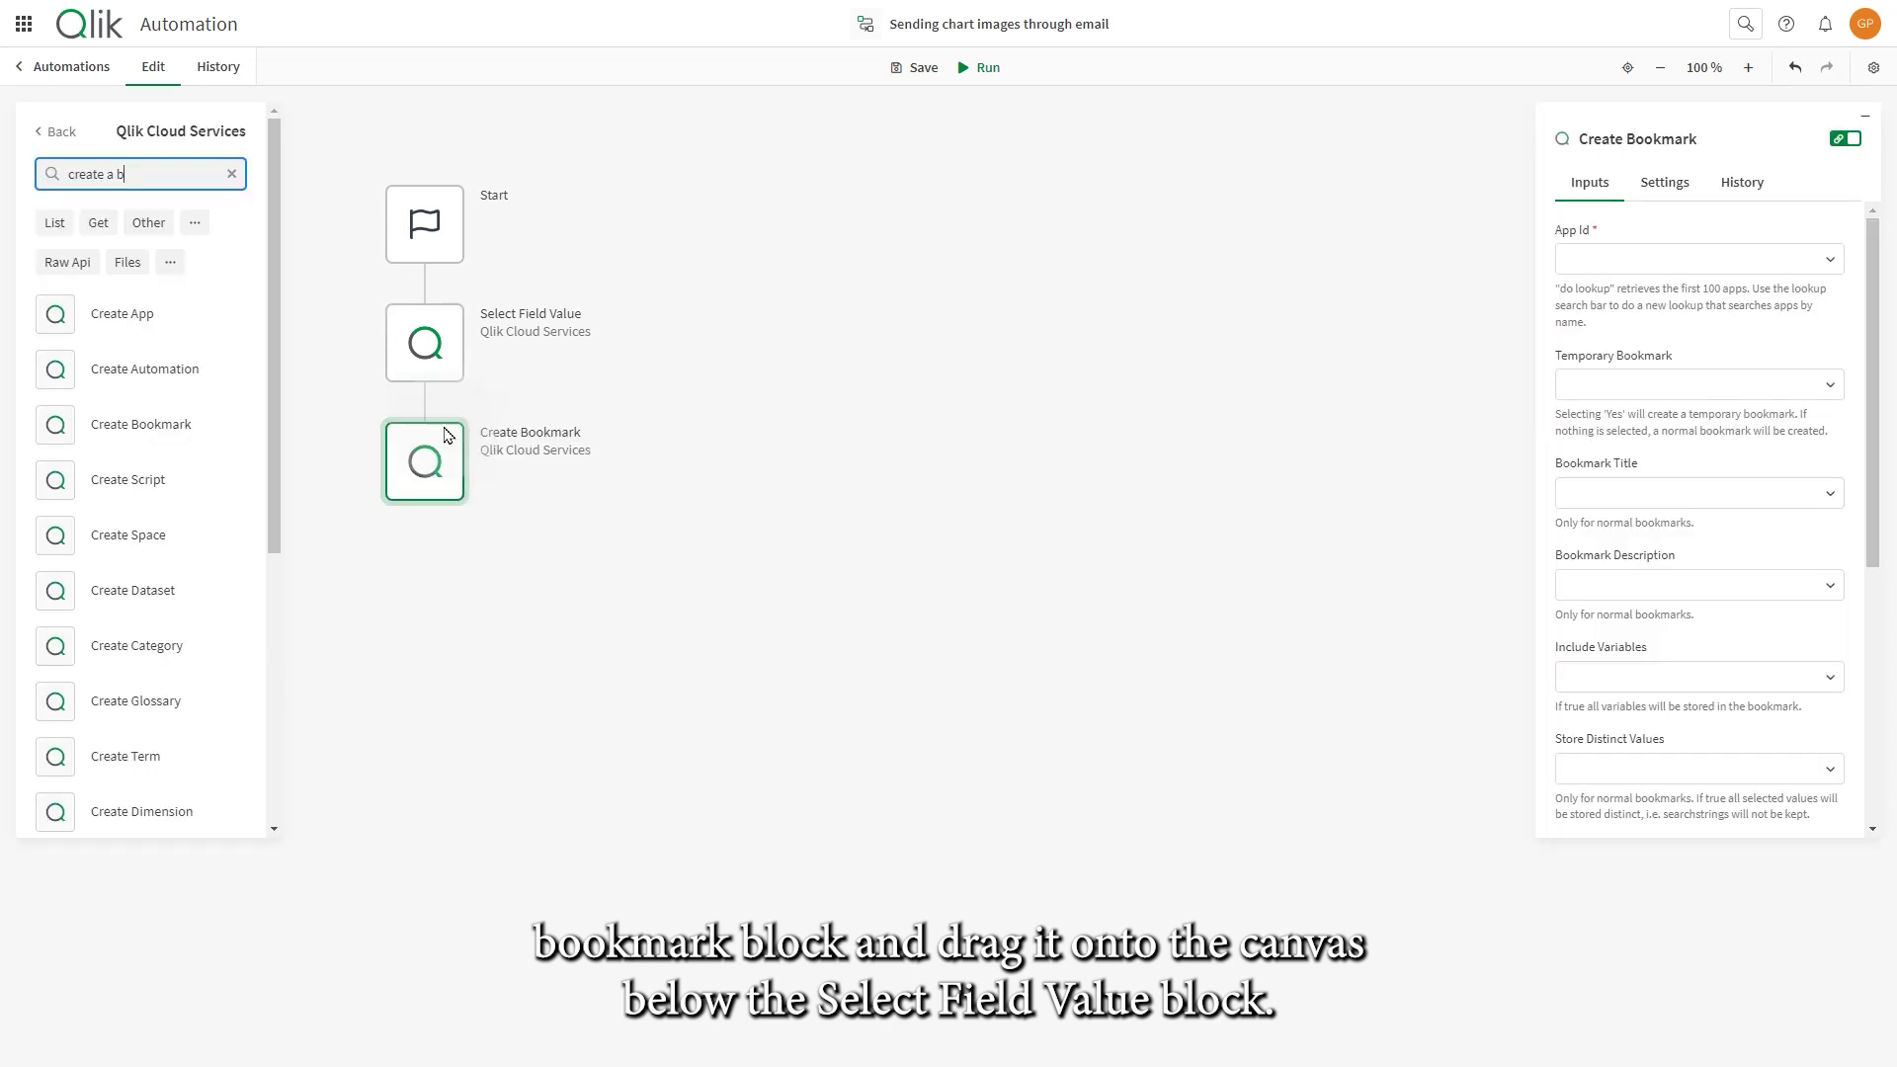
pyautogui.click(1736, 260)
pyautogui.click(1818, 301)
pyautogui.write('Digi')
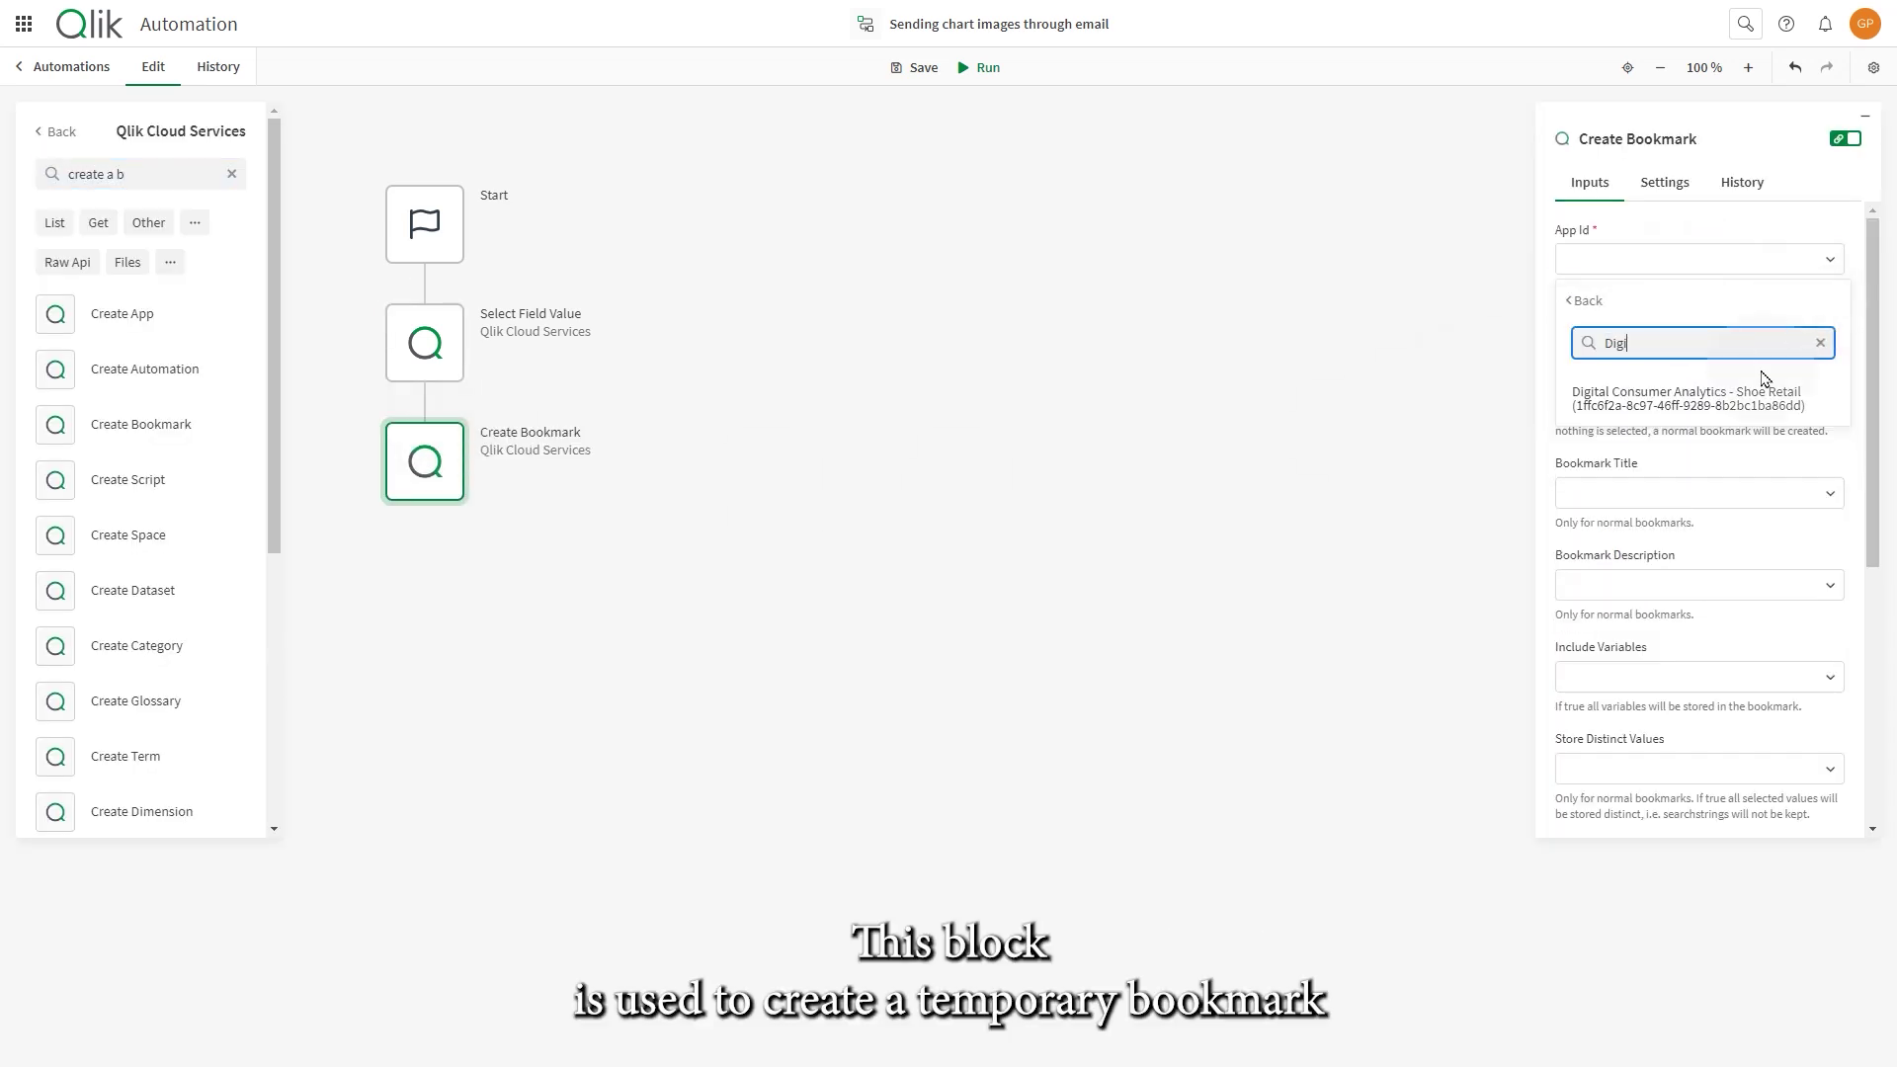
pyautogui.click(1758, 397)
# - Make the bookmark temporary and title it 'demo bookmark'
pyautogui.click(1786, 435)
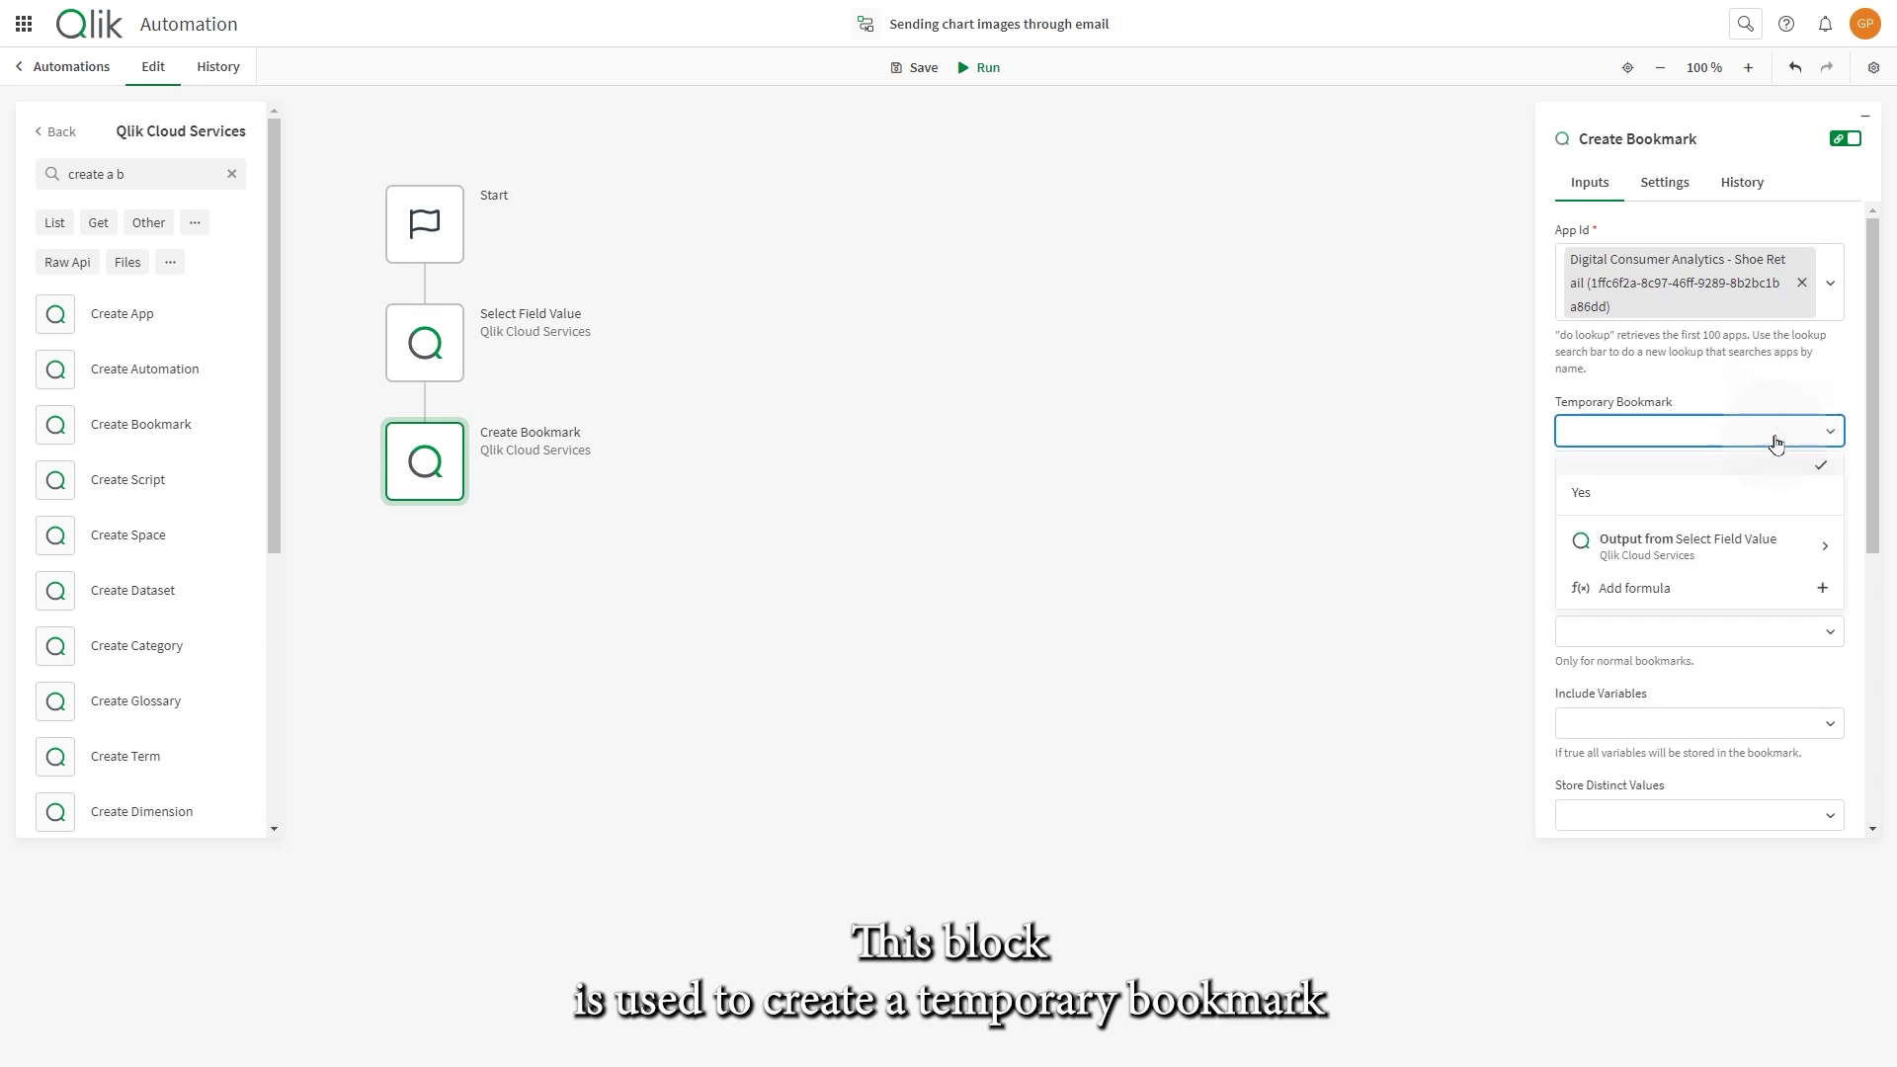
pyautogui.click(1729, 491)
pyautogui.click(1677, 539)
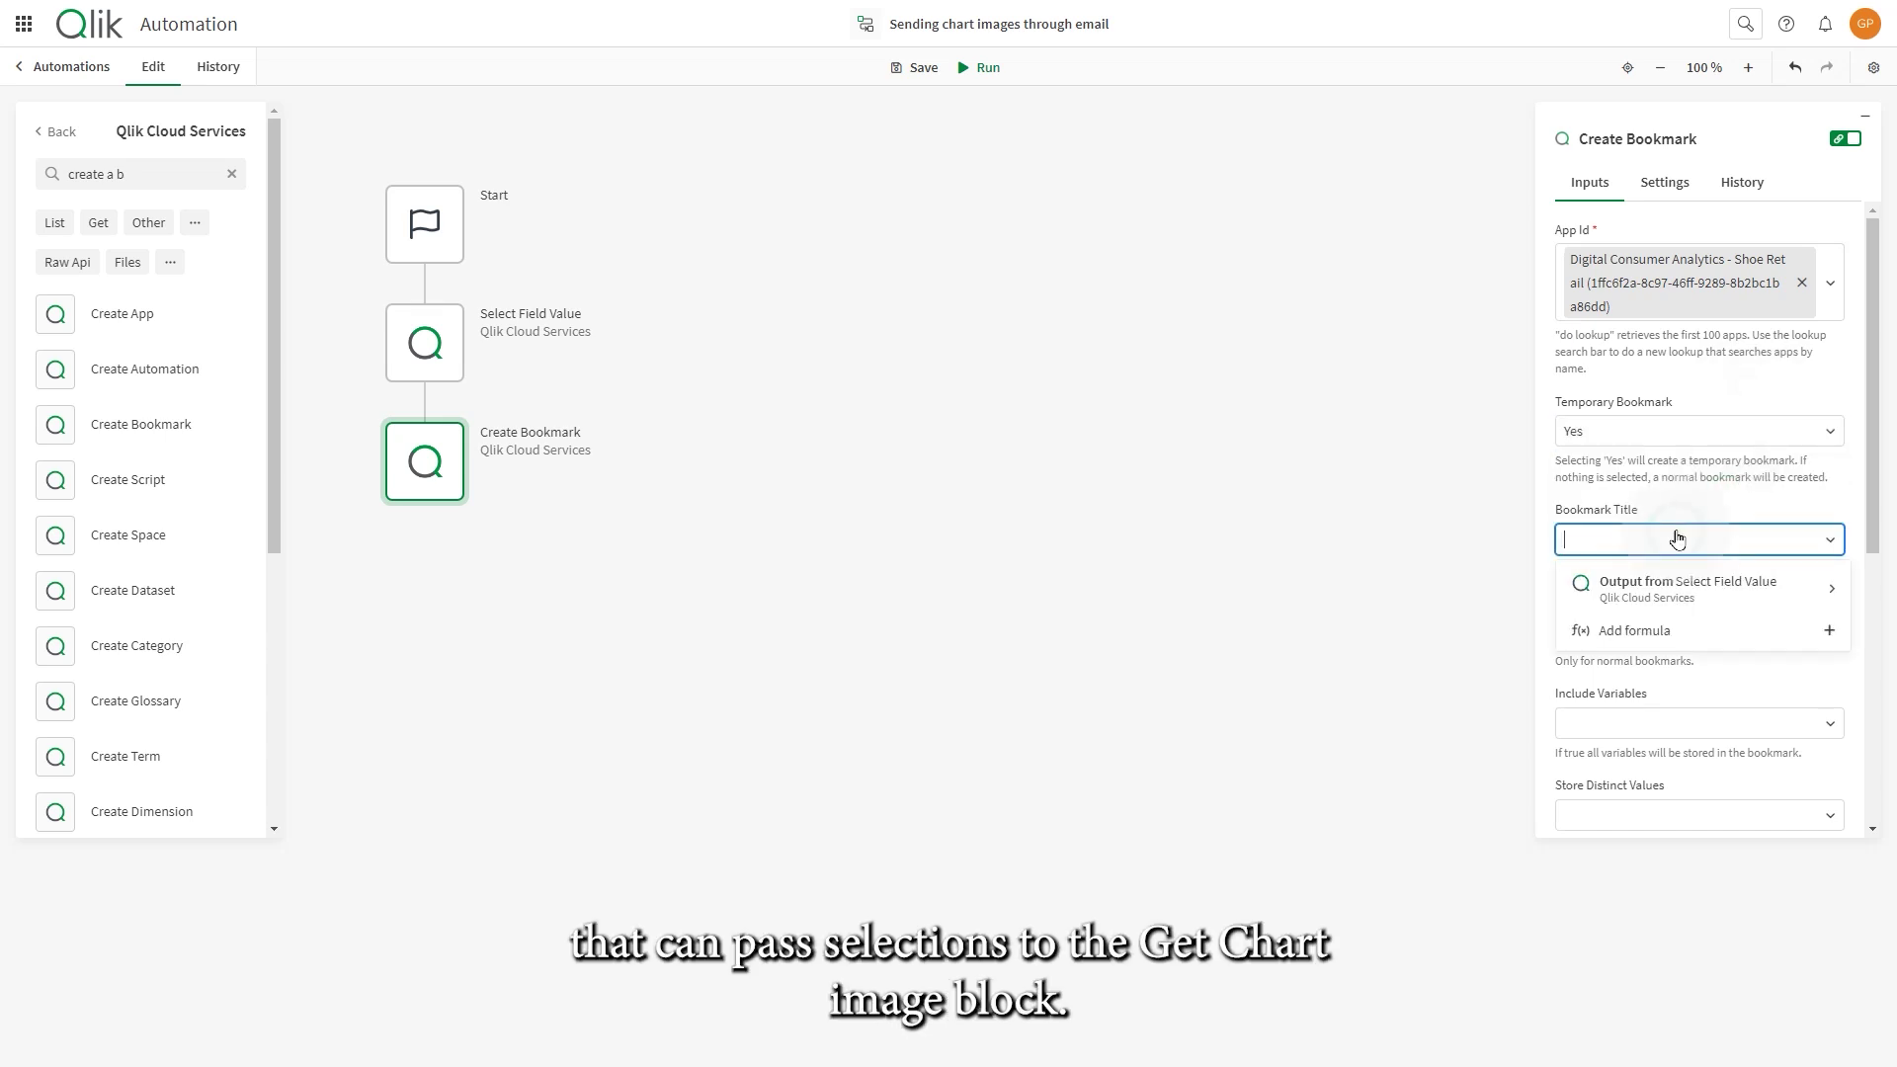
pyautogui.write('demo bookmark')
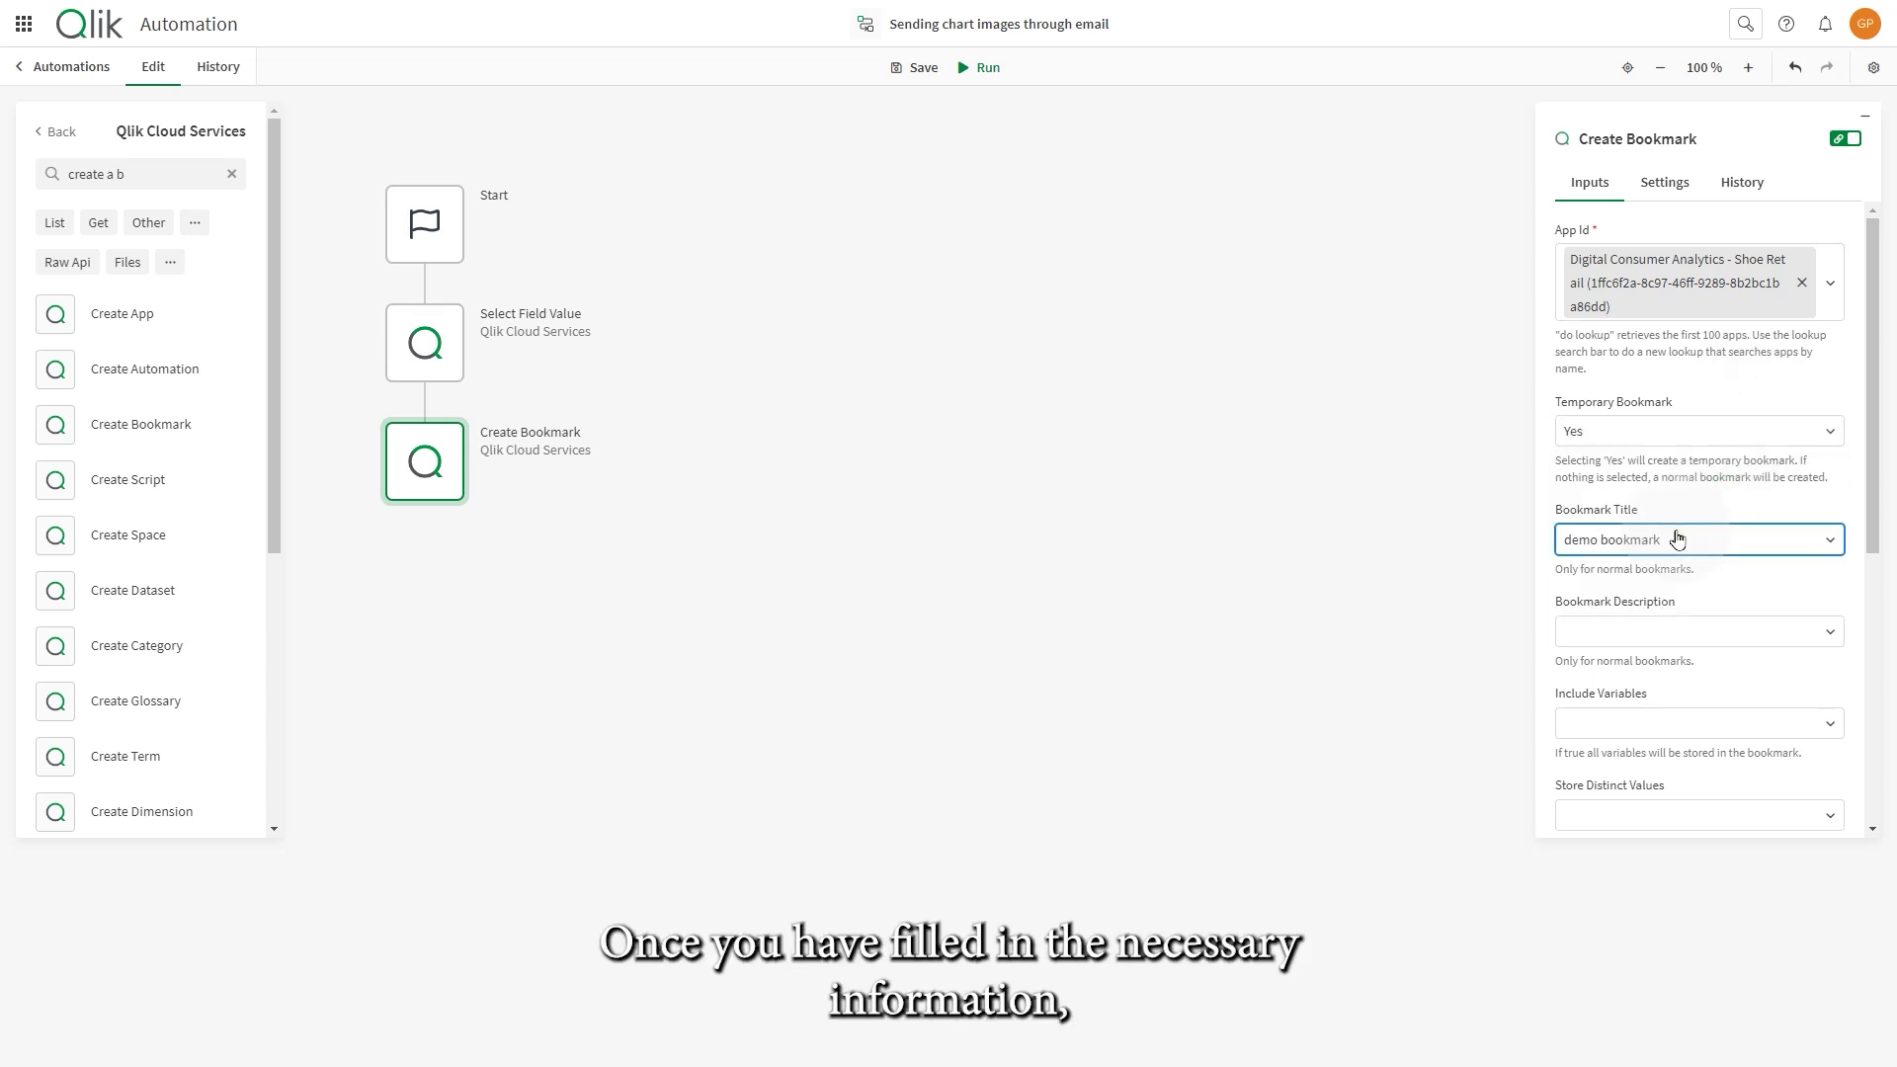
pyautogui.scroll(-5, 1685, 665)
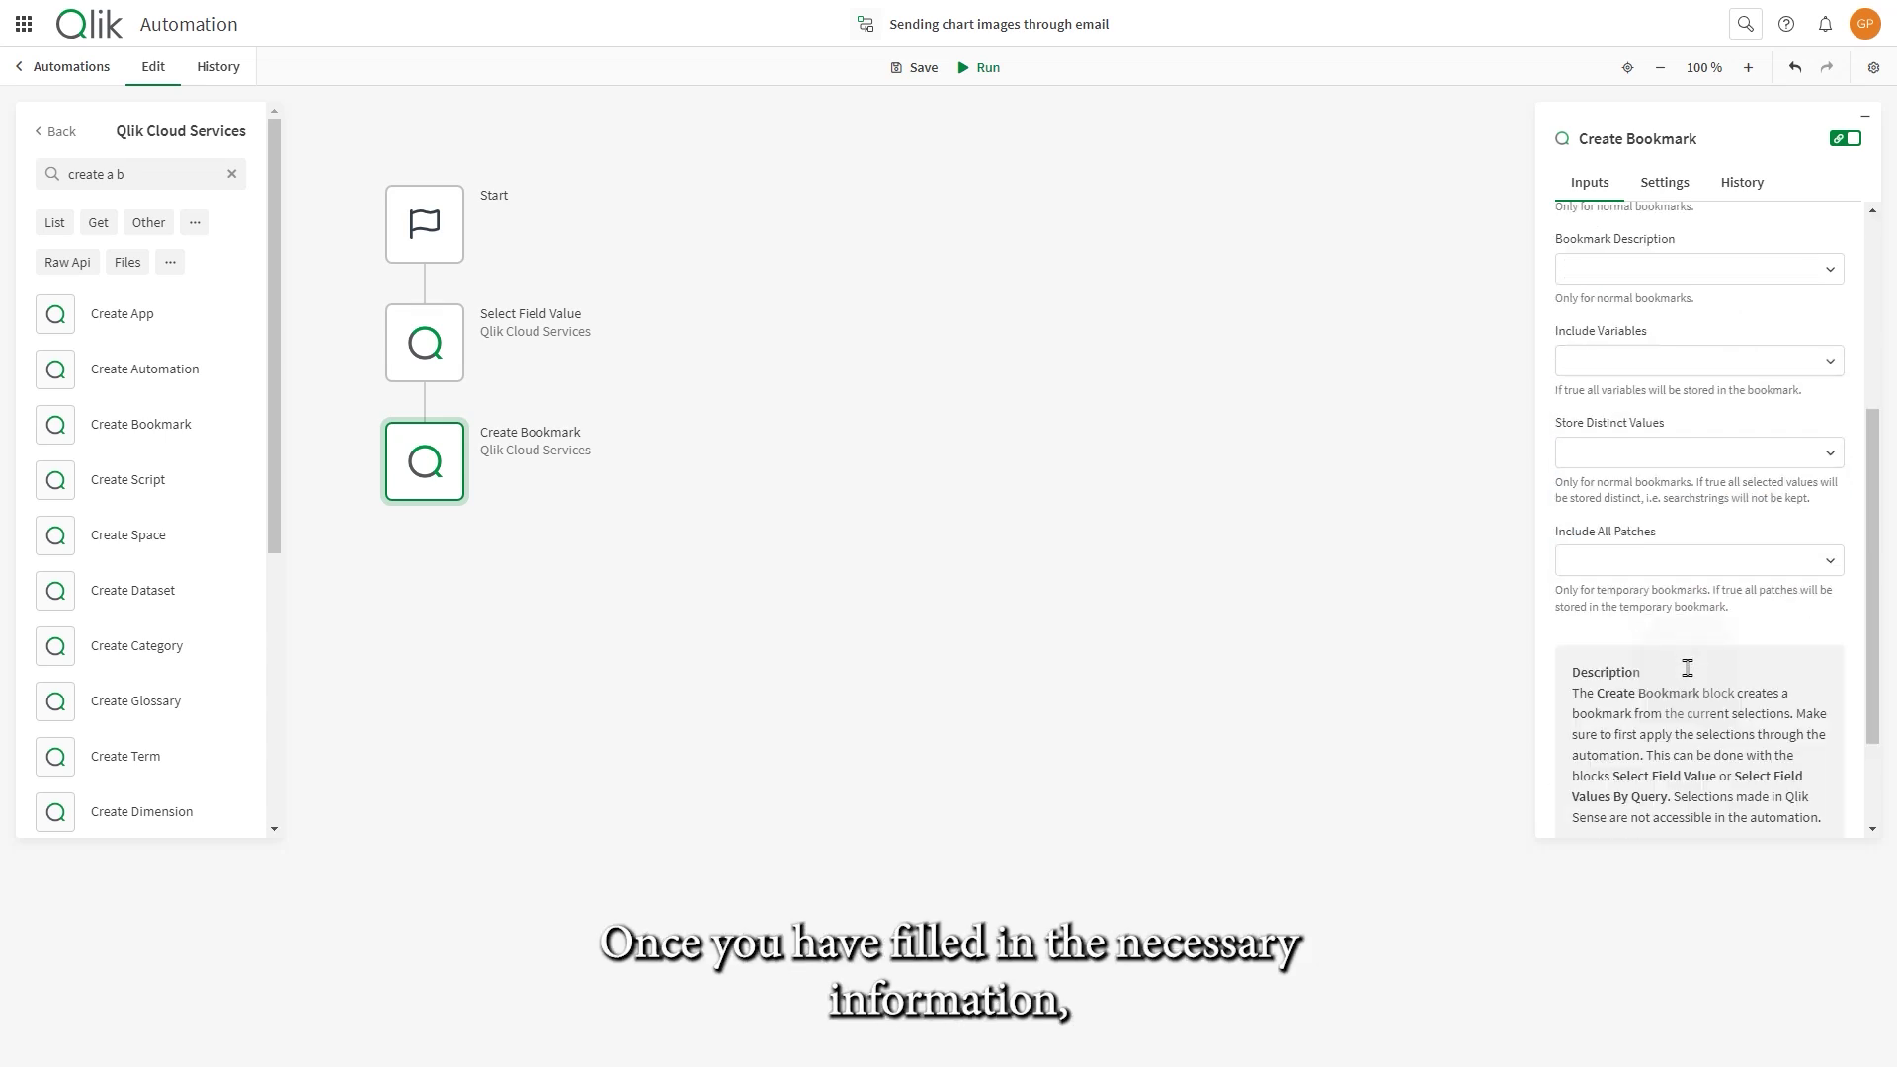
pyautogui.click(56, 132)
# - Add a Qlik Reporting Get Chart Image block below Create Bookmark, using the Digital Consumer Analytics - Shoe Retail app
pyautogui.click(150, 484)
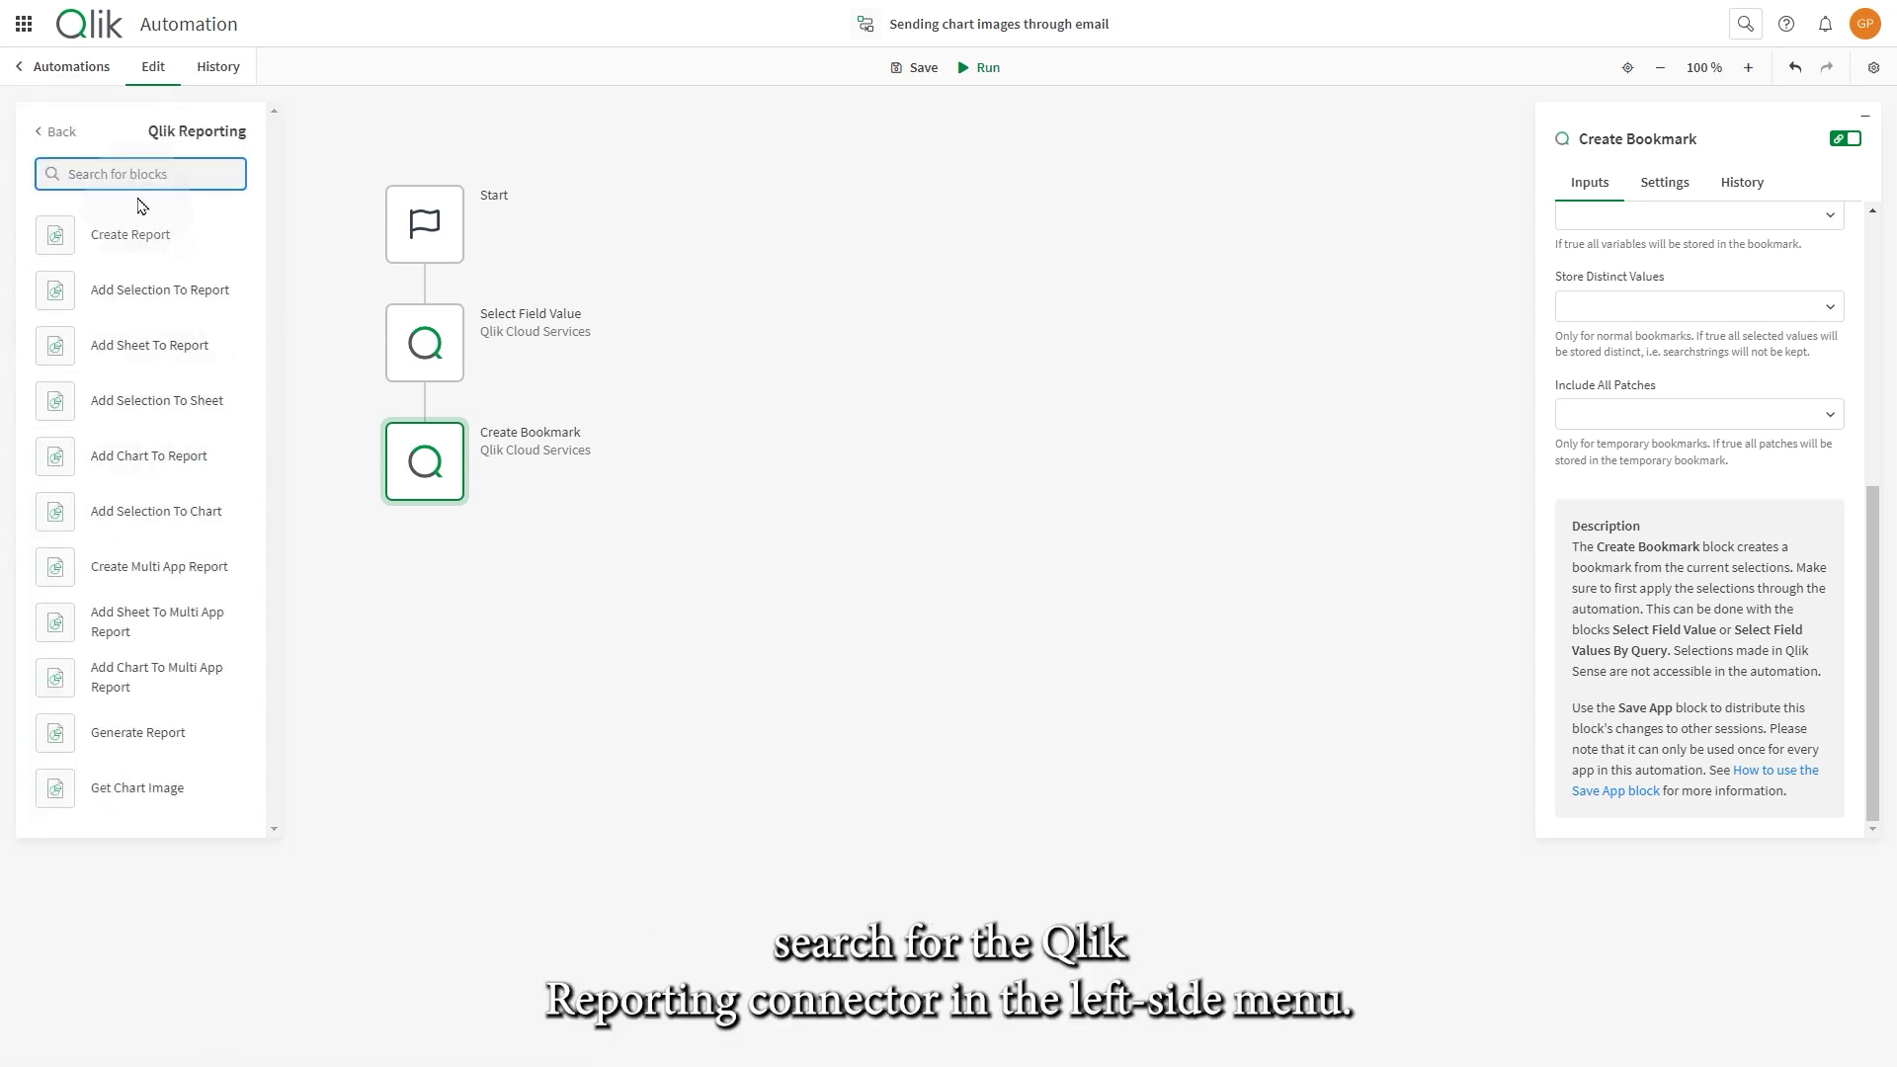
pyautogui.write('get char')
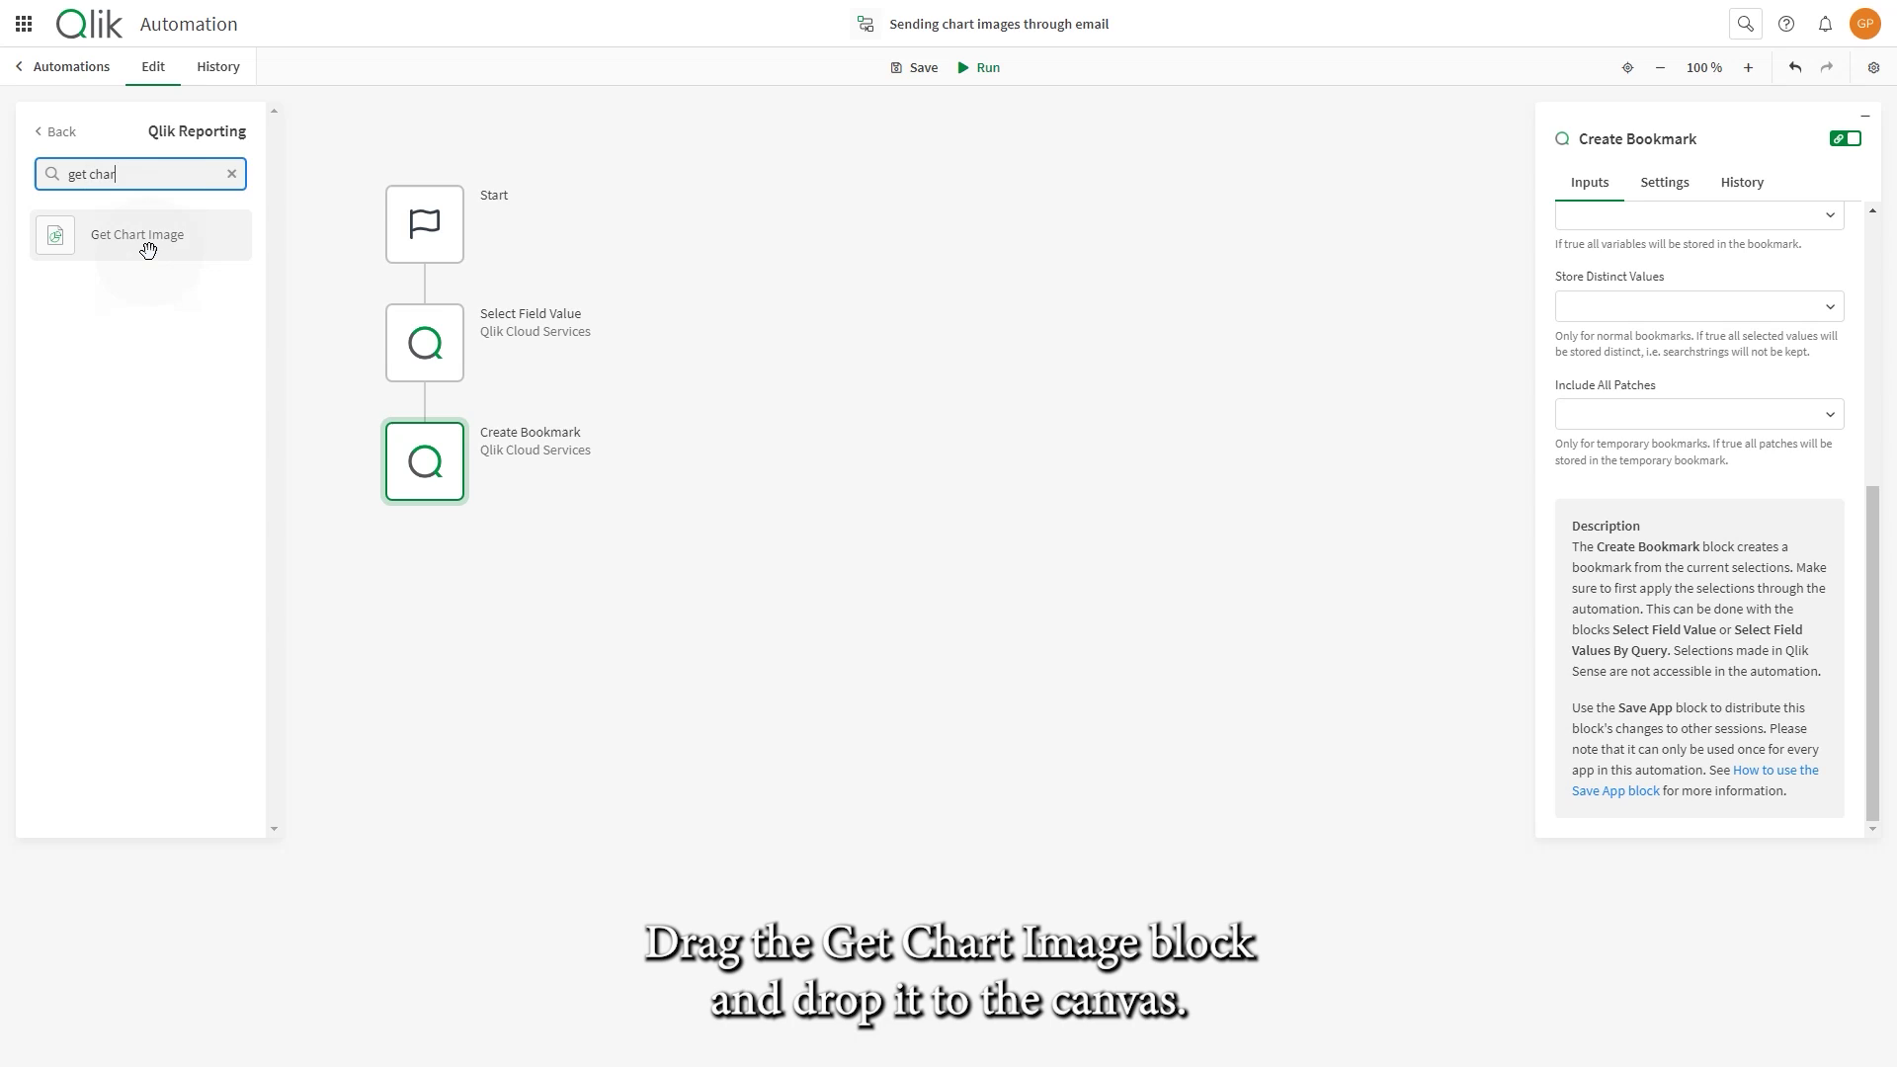
pyautogui.moveTo(148, 249); pyautogui.dragTo(445, 537)
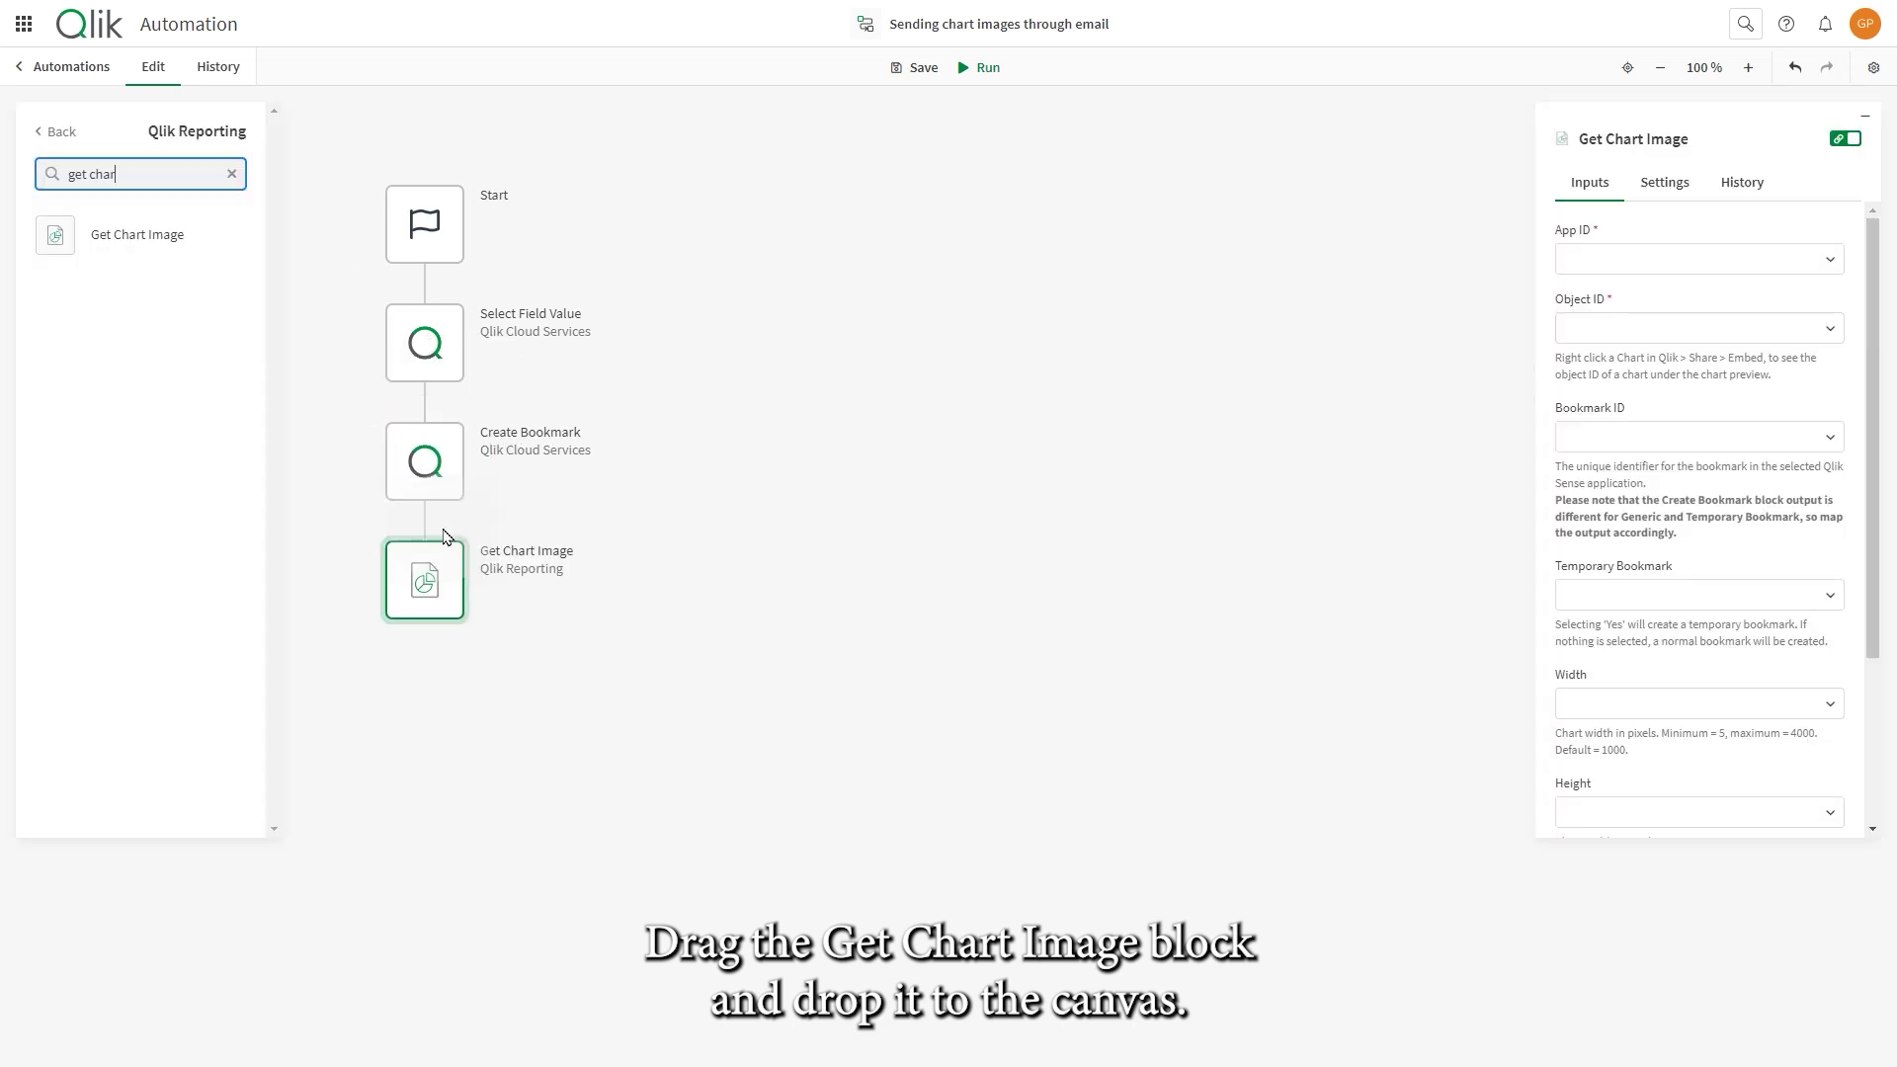
pyautogui.click(1823, 258)
pyautogui.click(1836, 311)
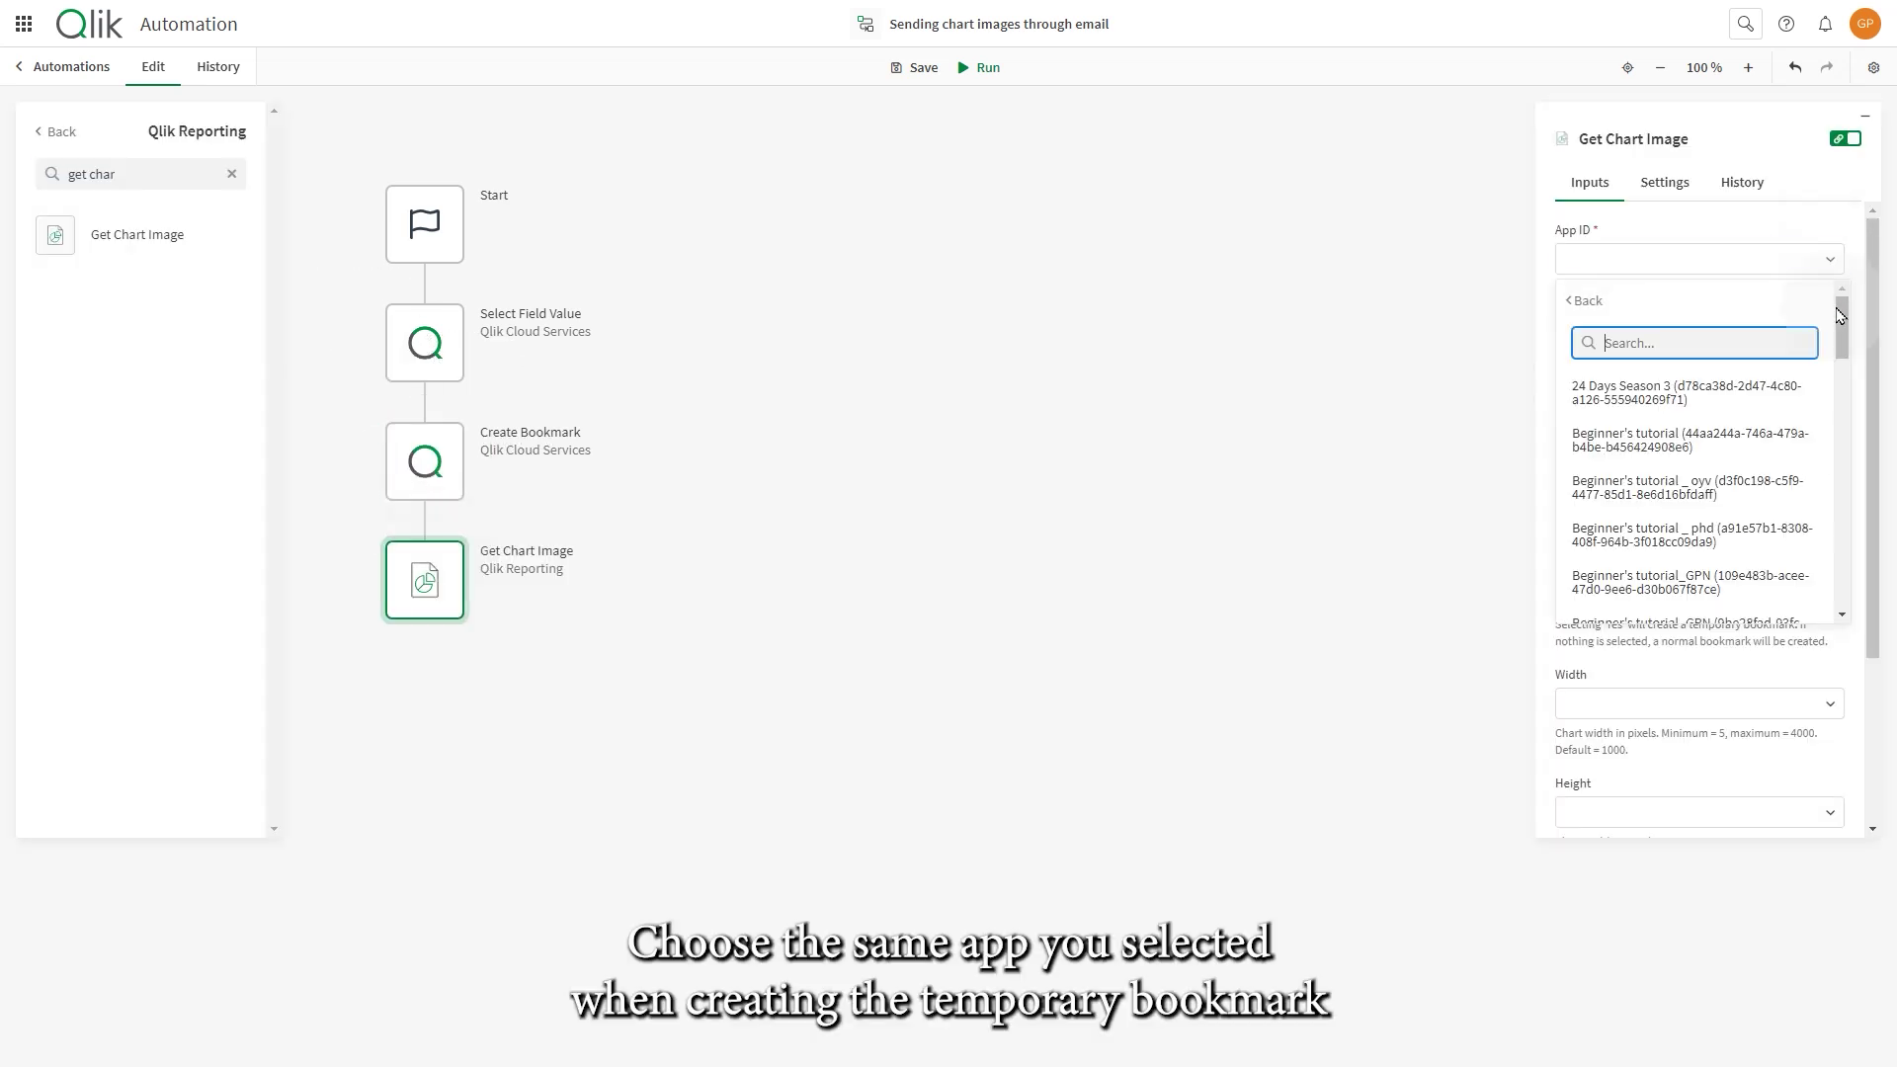
pyautogui.write('dig')
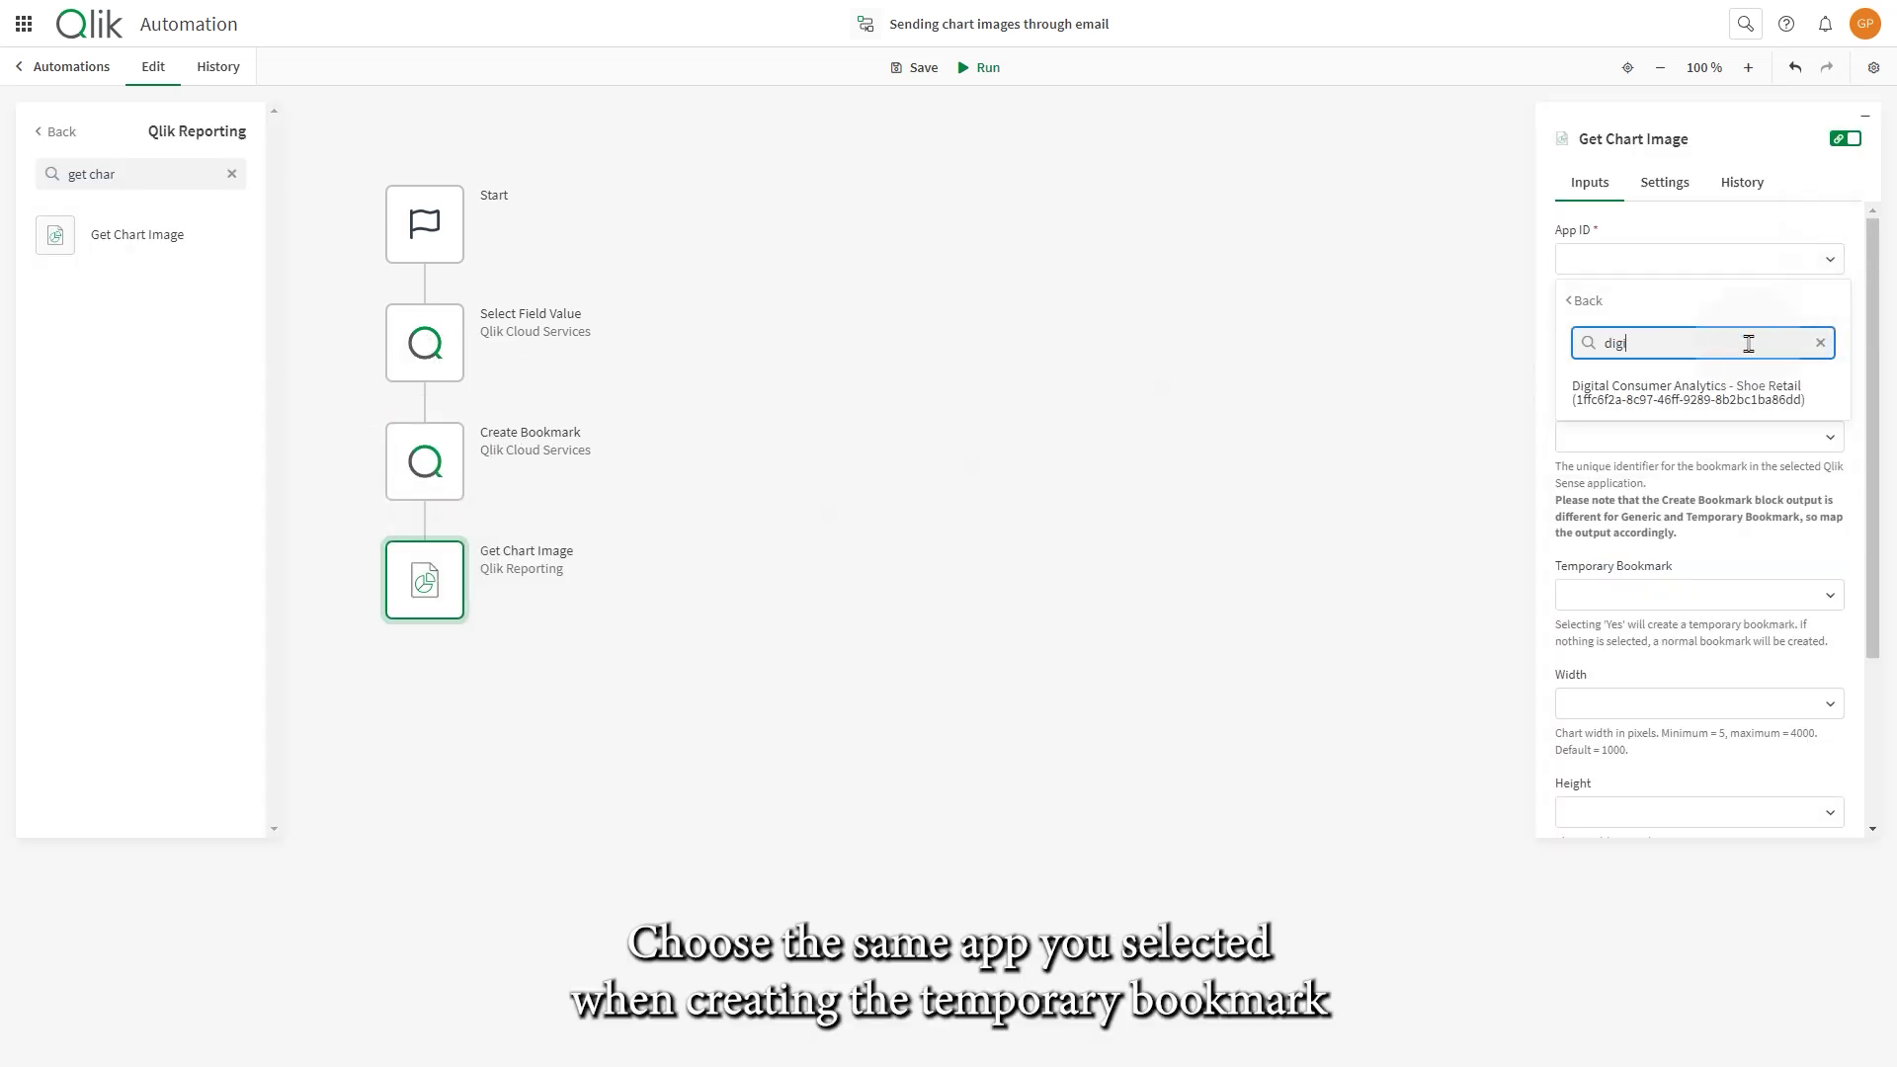
pyautogui.click(1683, 393)
pyautogui.click(1729, 386)
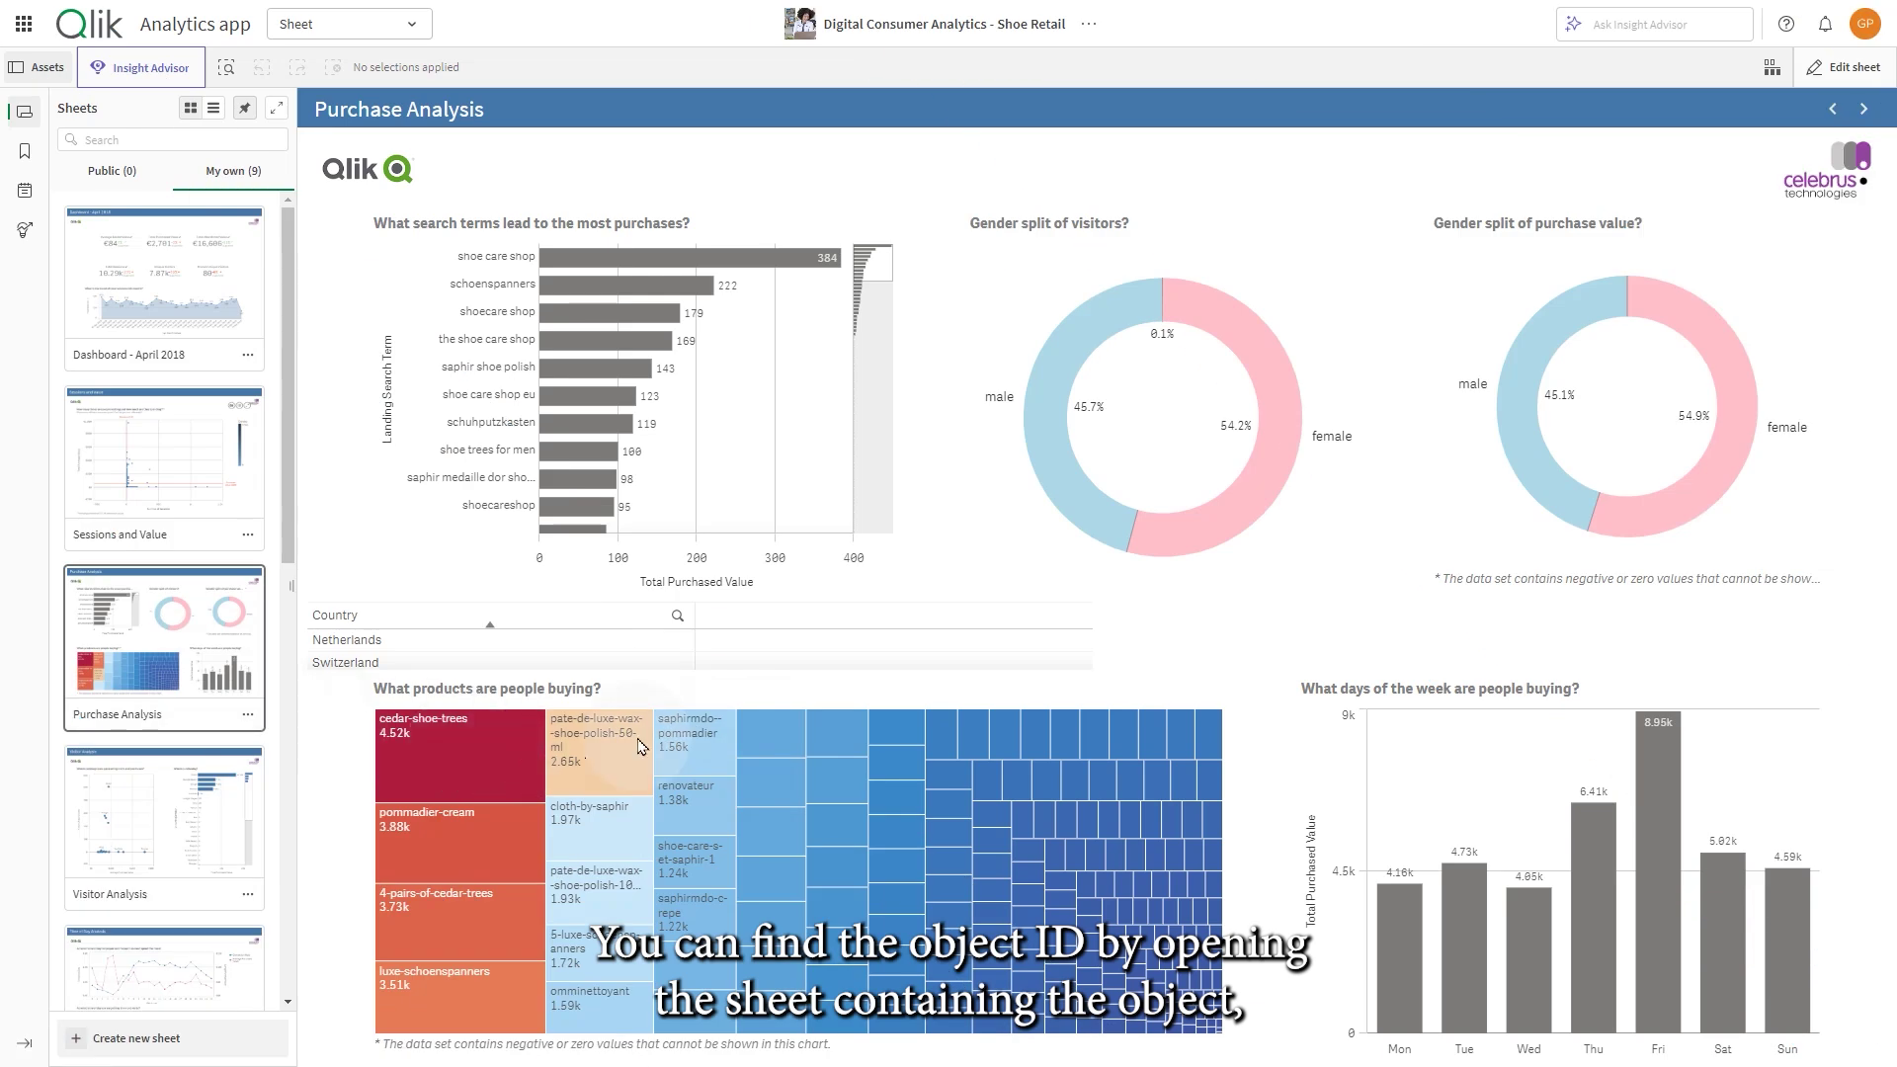
# - Show the product treemap's Share > Embed details to read its object ID KRemg
pyautogui.click(827, 833)
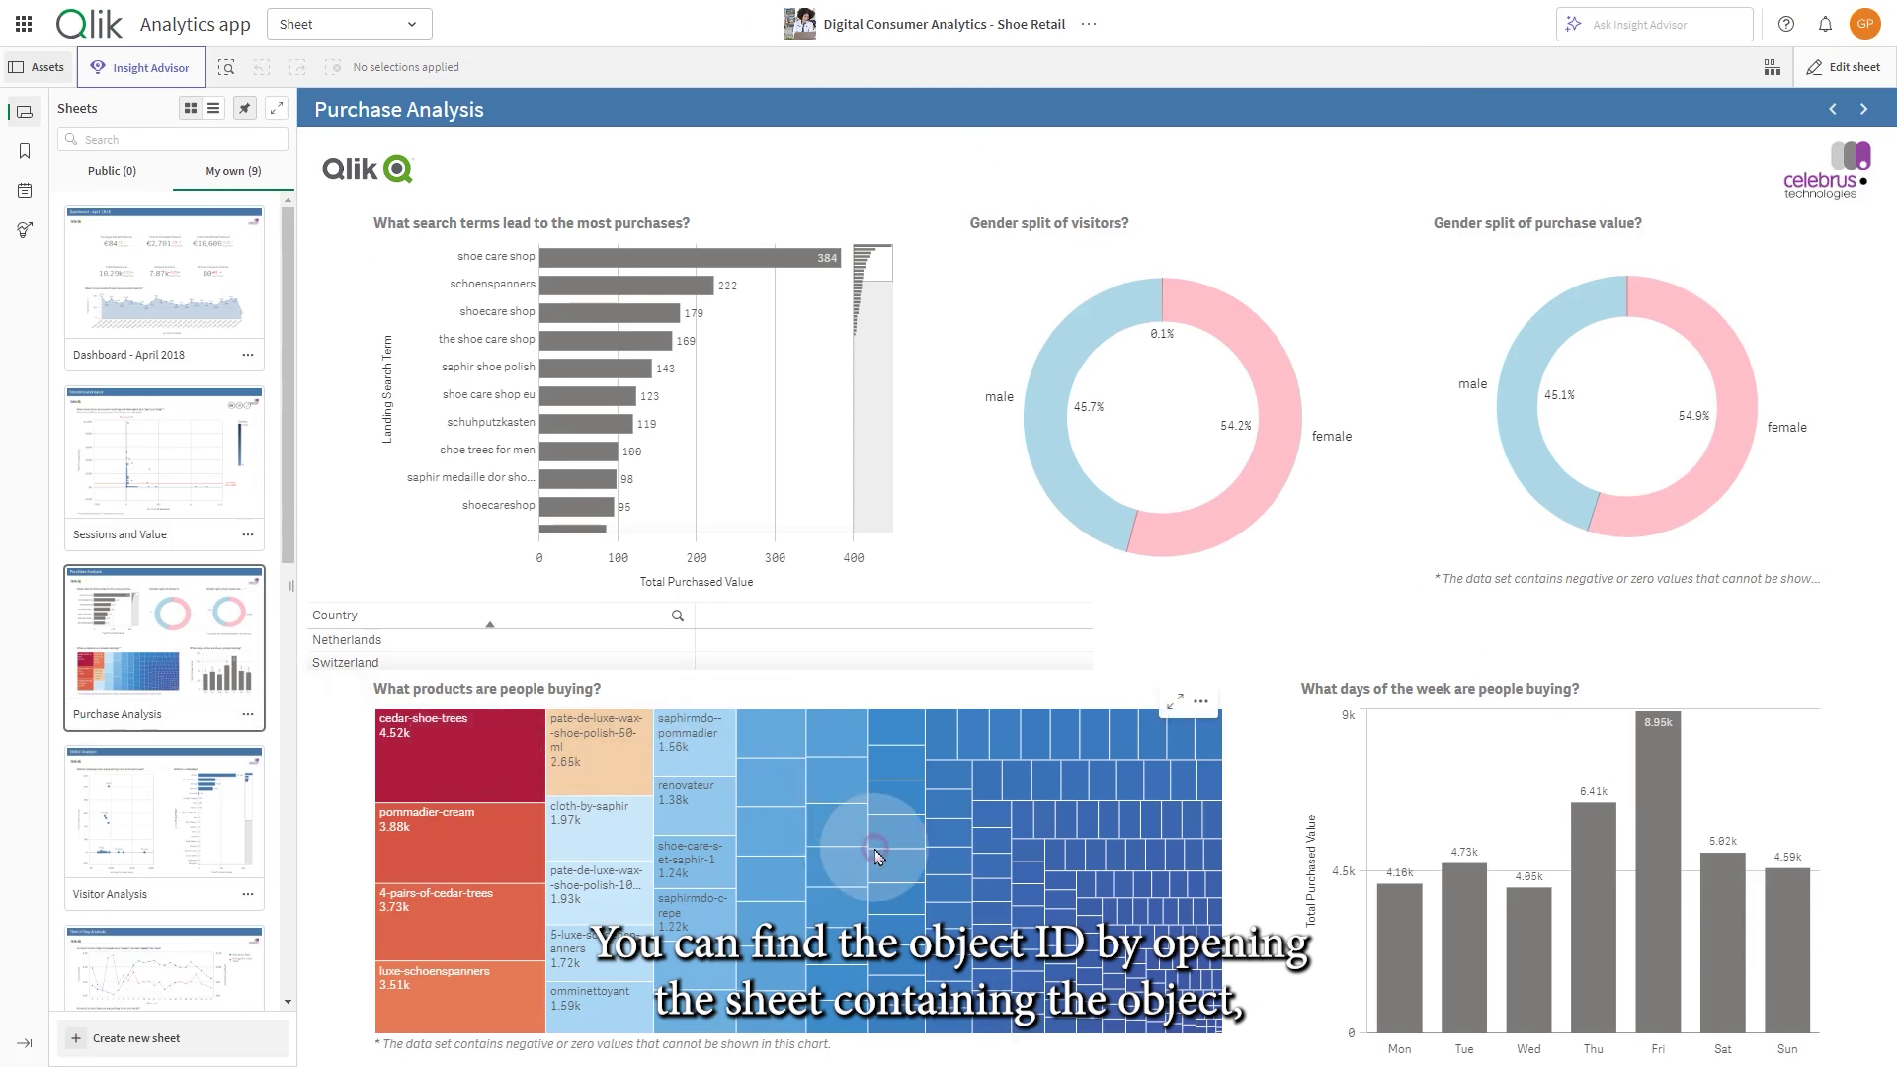
pyautogui.rightClick(877, 853)
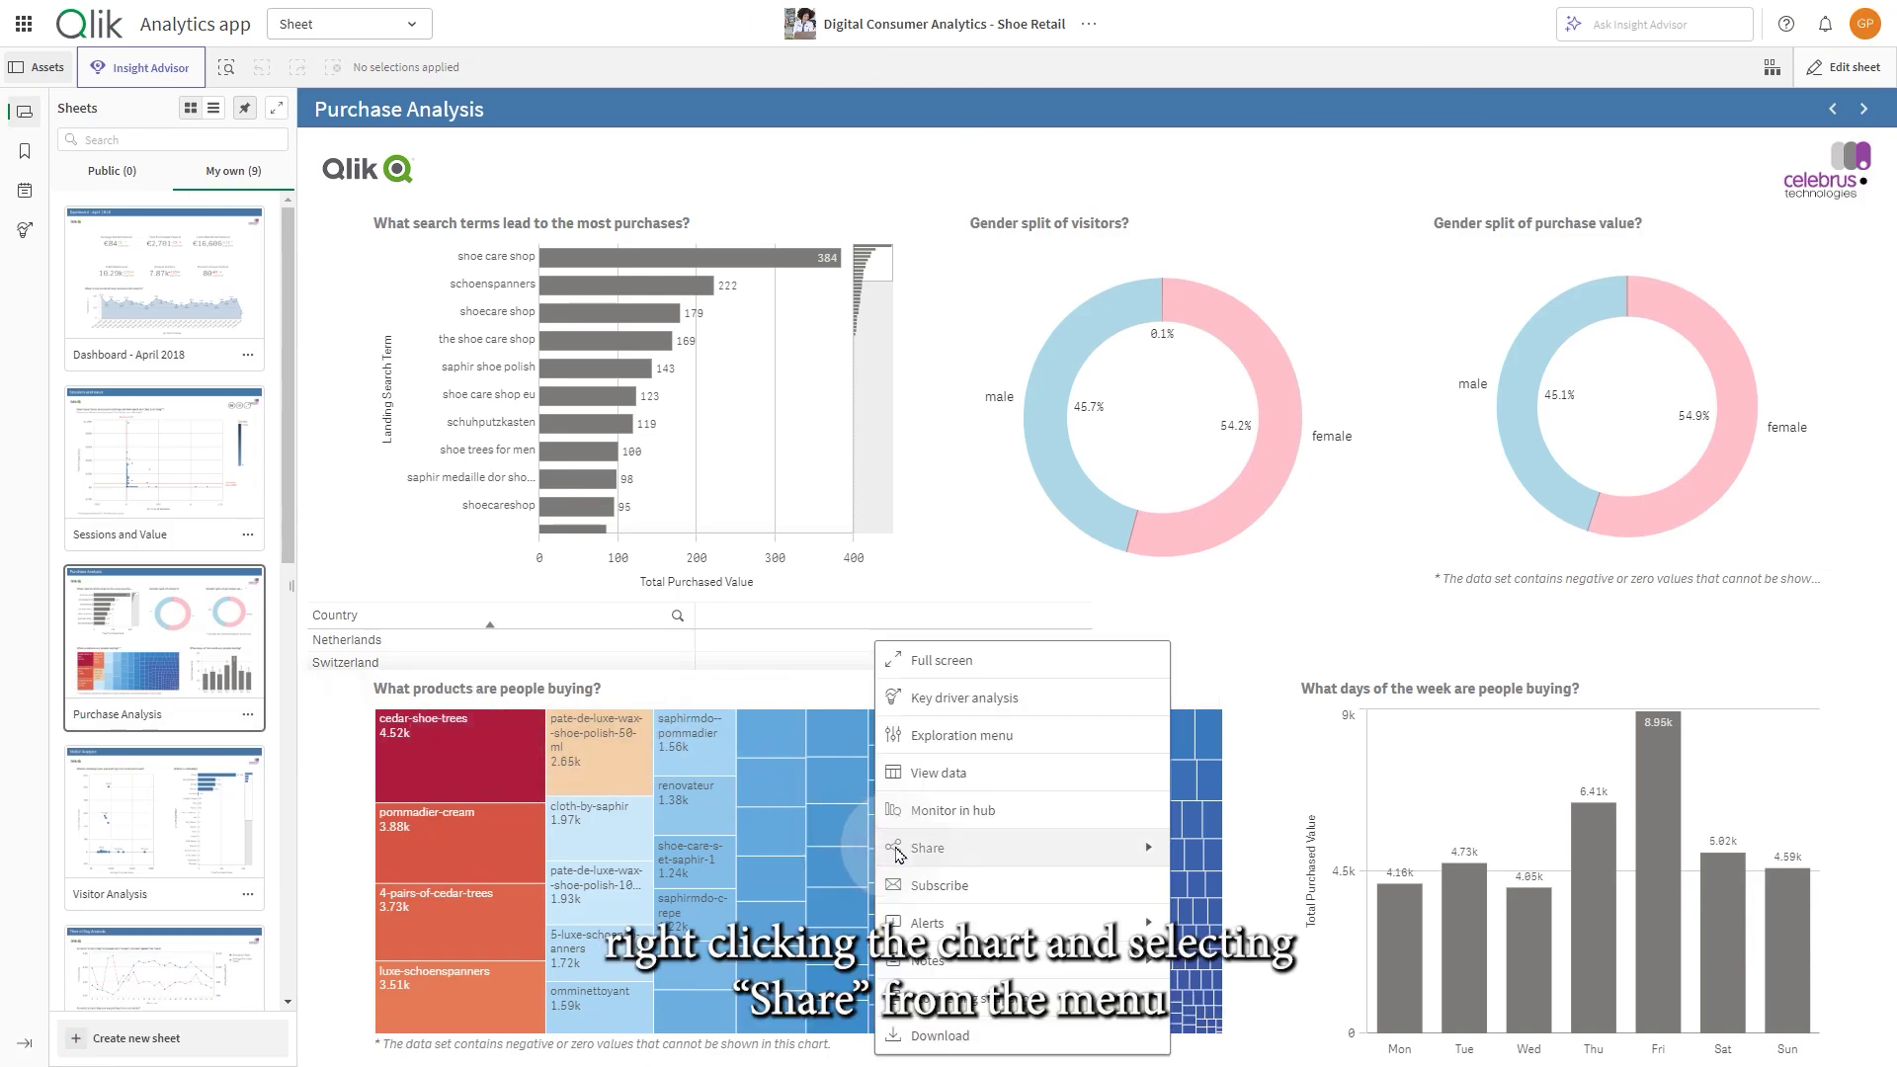
pyautogui.click(1002, 844)
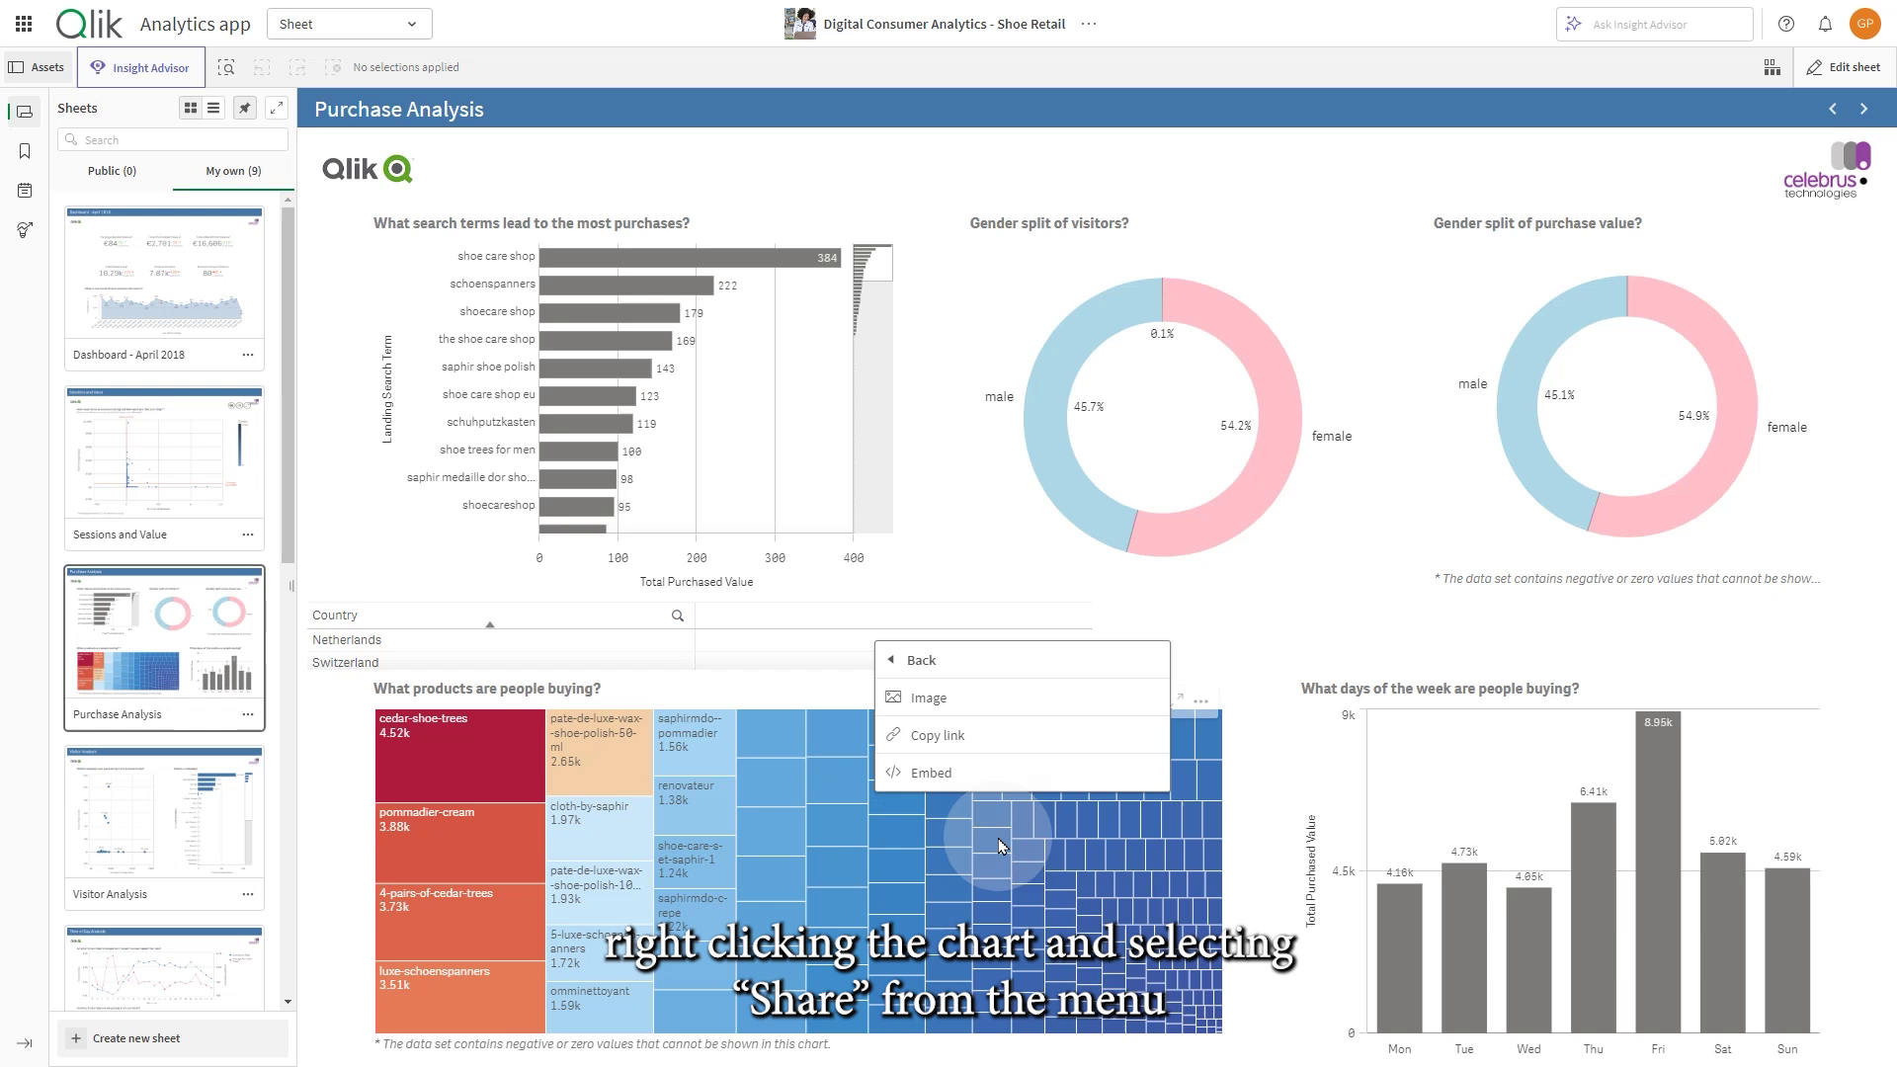
pyautogui.click(969, 772)
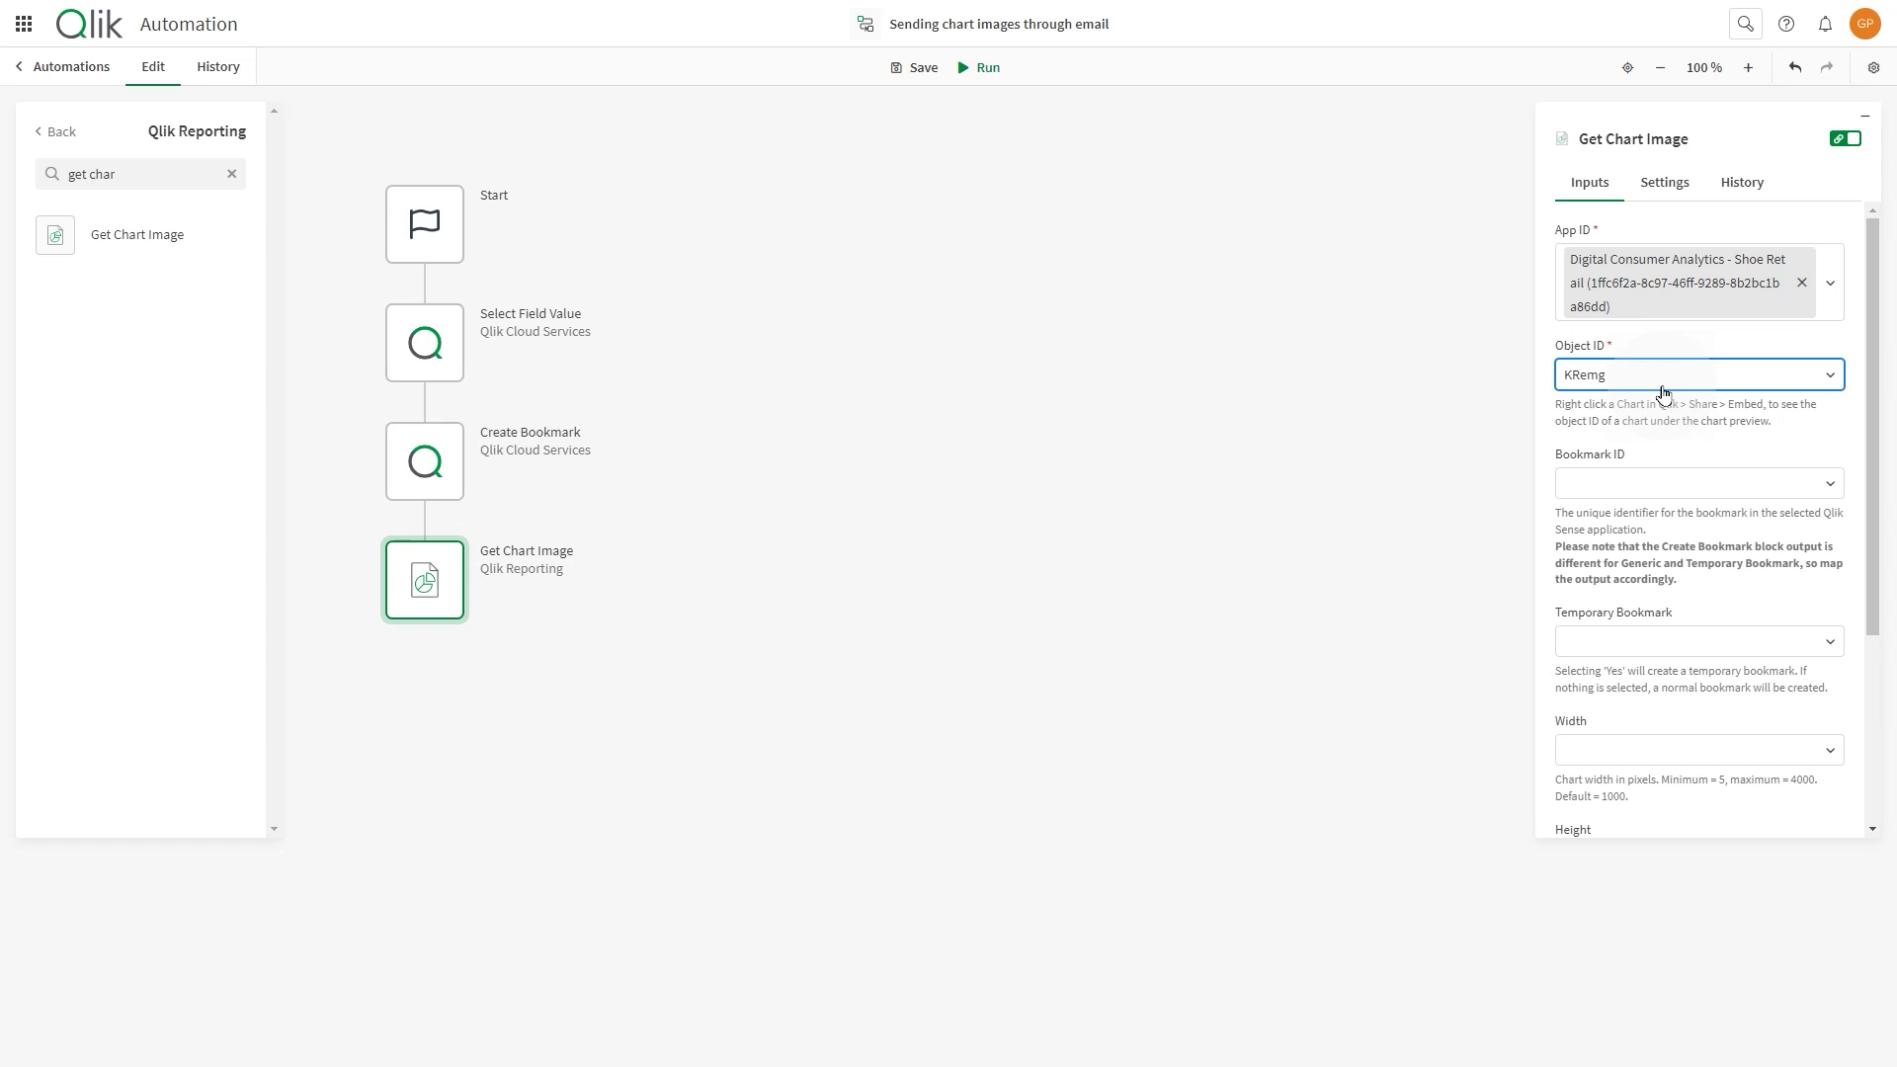
# - Set Get Chart Image's Bookmark ID to the qId from Create Bookmark's output
pyautogui.click(1694, 483)
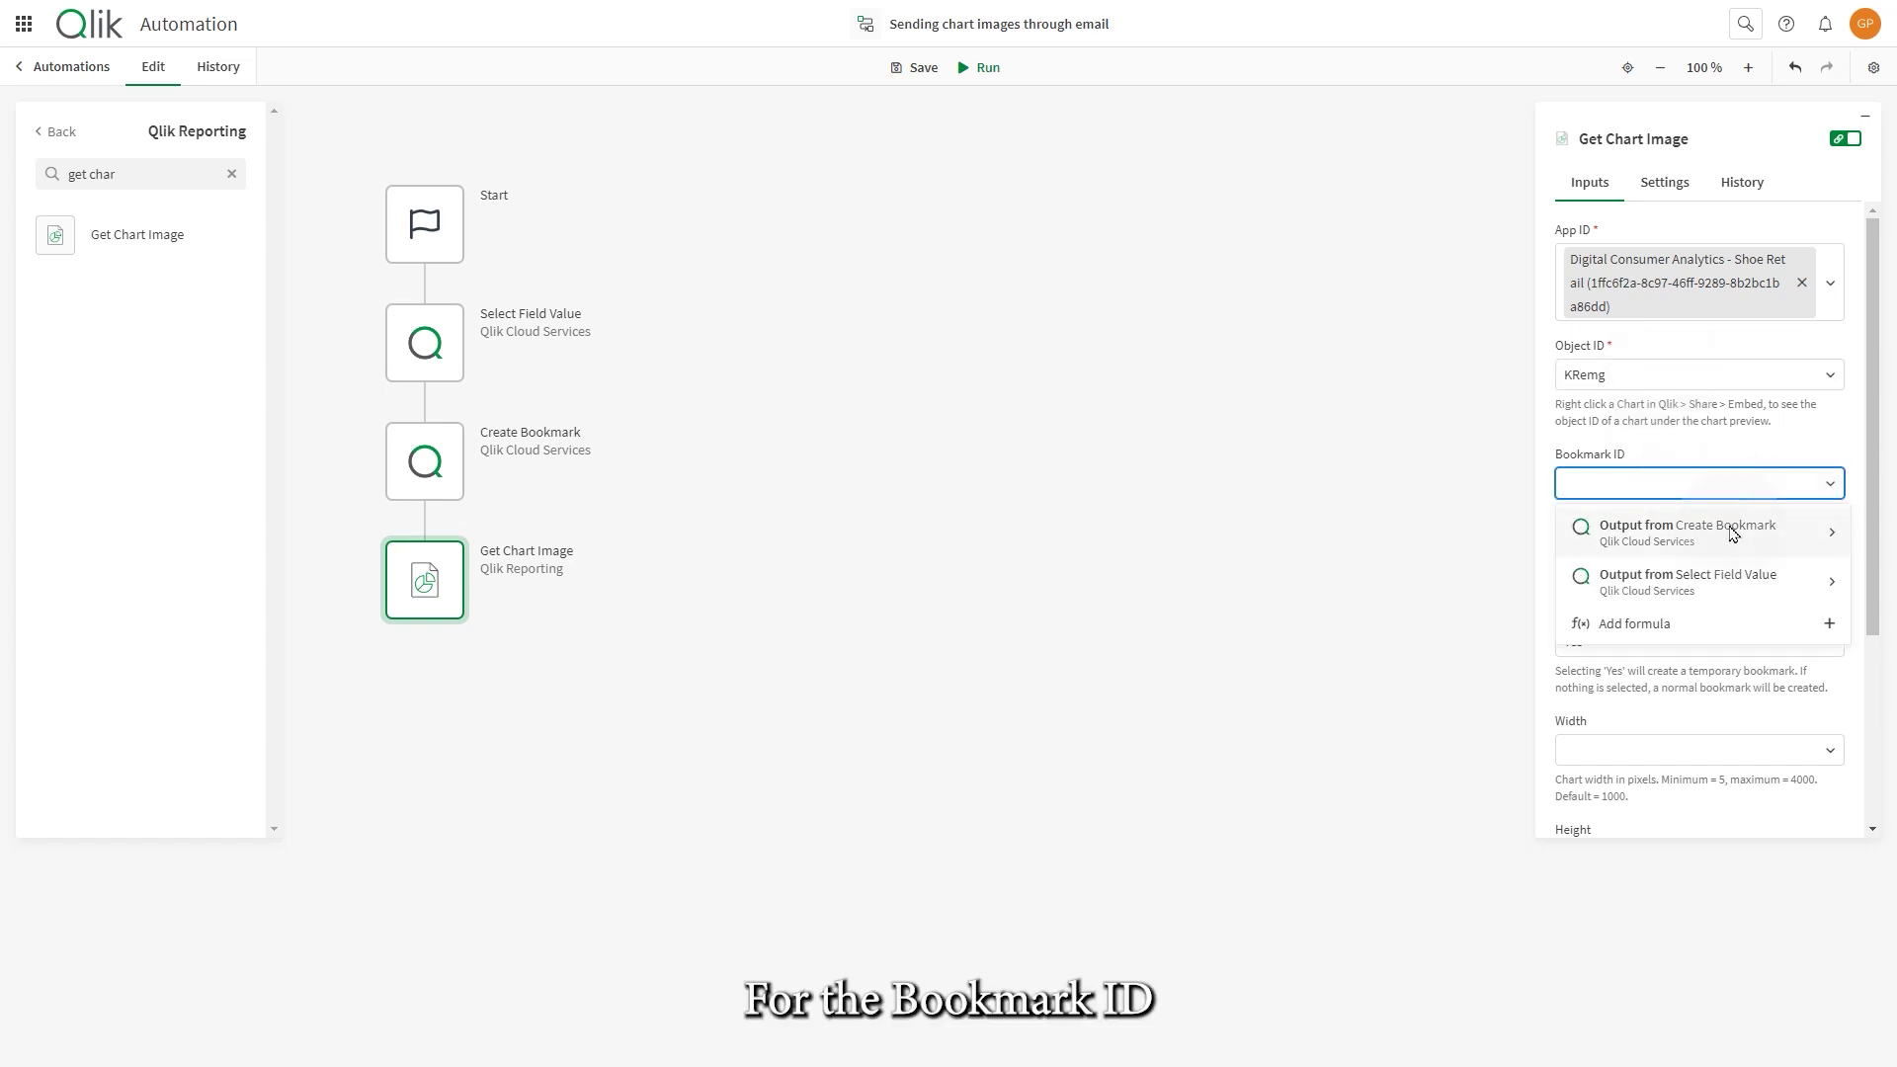
pyautogui.click(1829, 534)
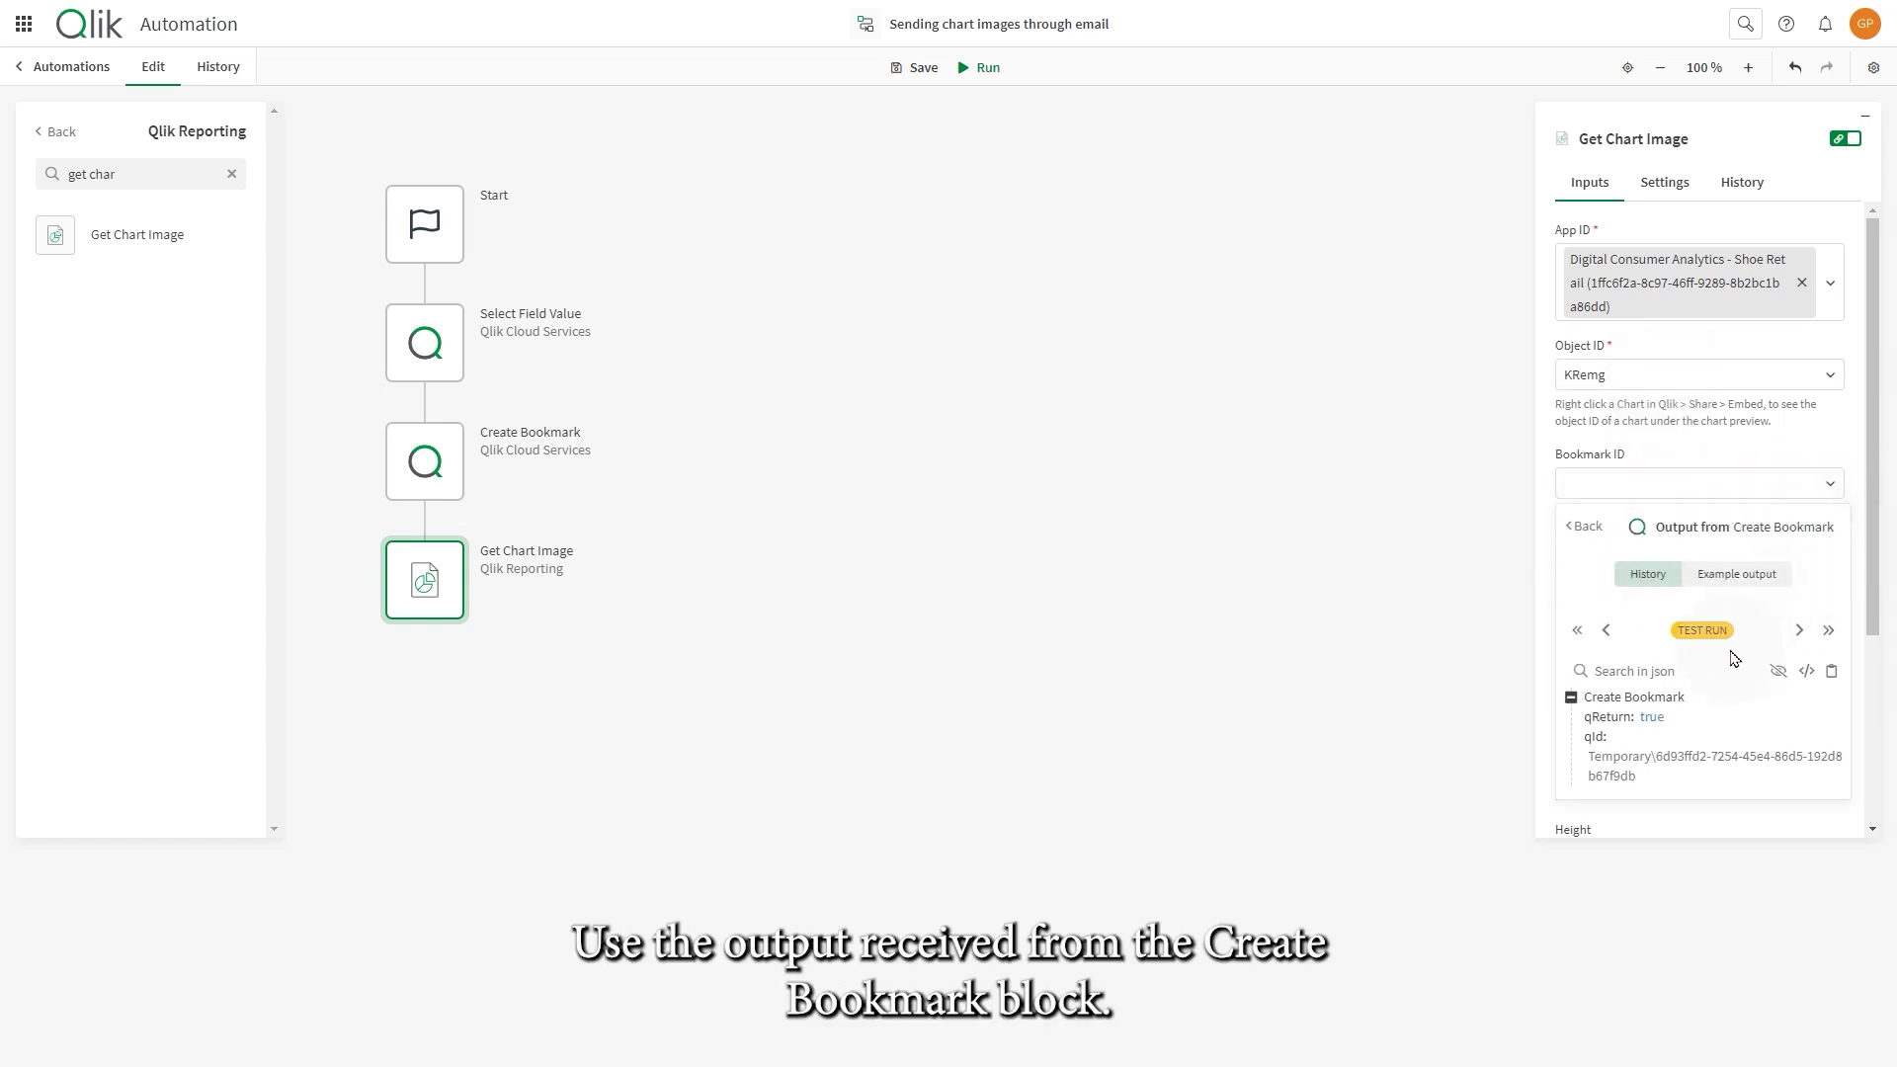
pyautogui.click(1601, 741)
pyautogui.scroll(-3, 1621, 684)
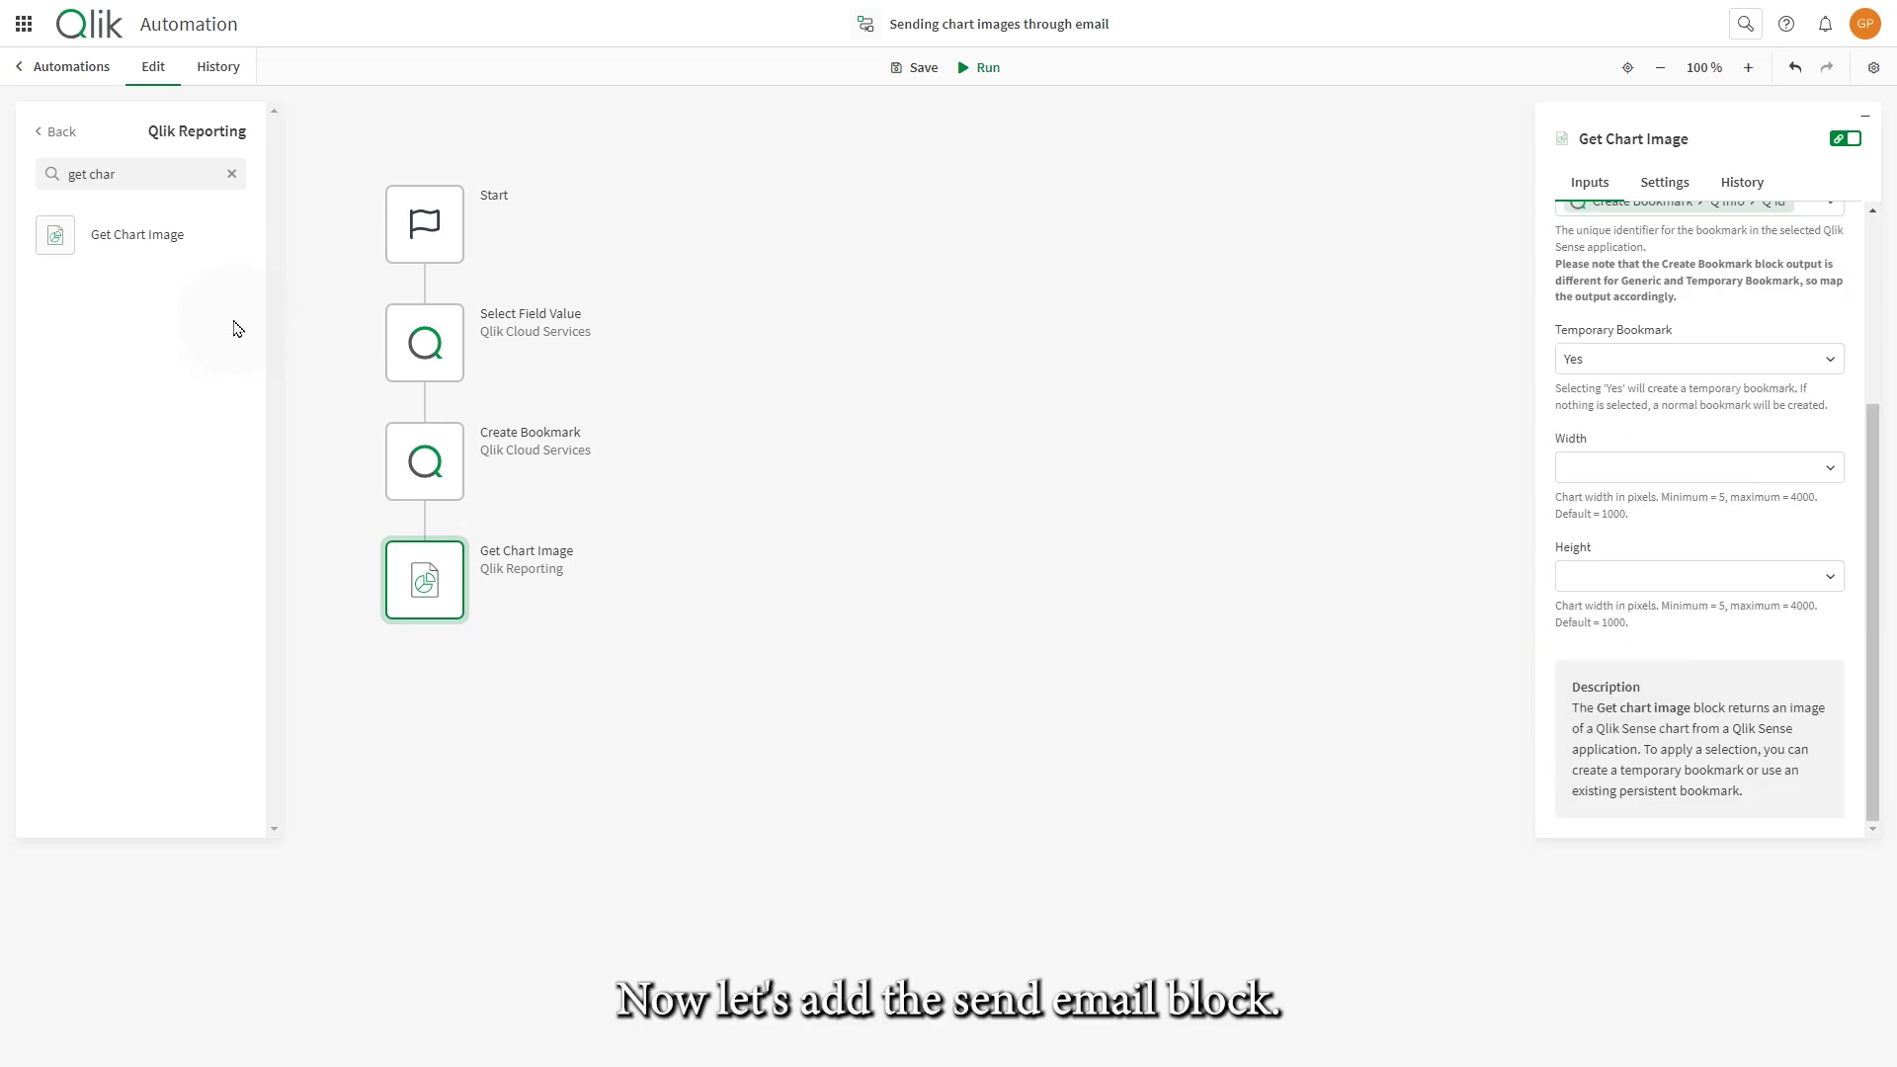
# - Add a Microsoft Outlook 365 Send Mail block after Get Chart Image, using the existing Outlook connection
pyautogui.click(232, 174)
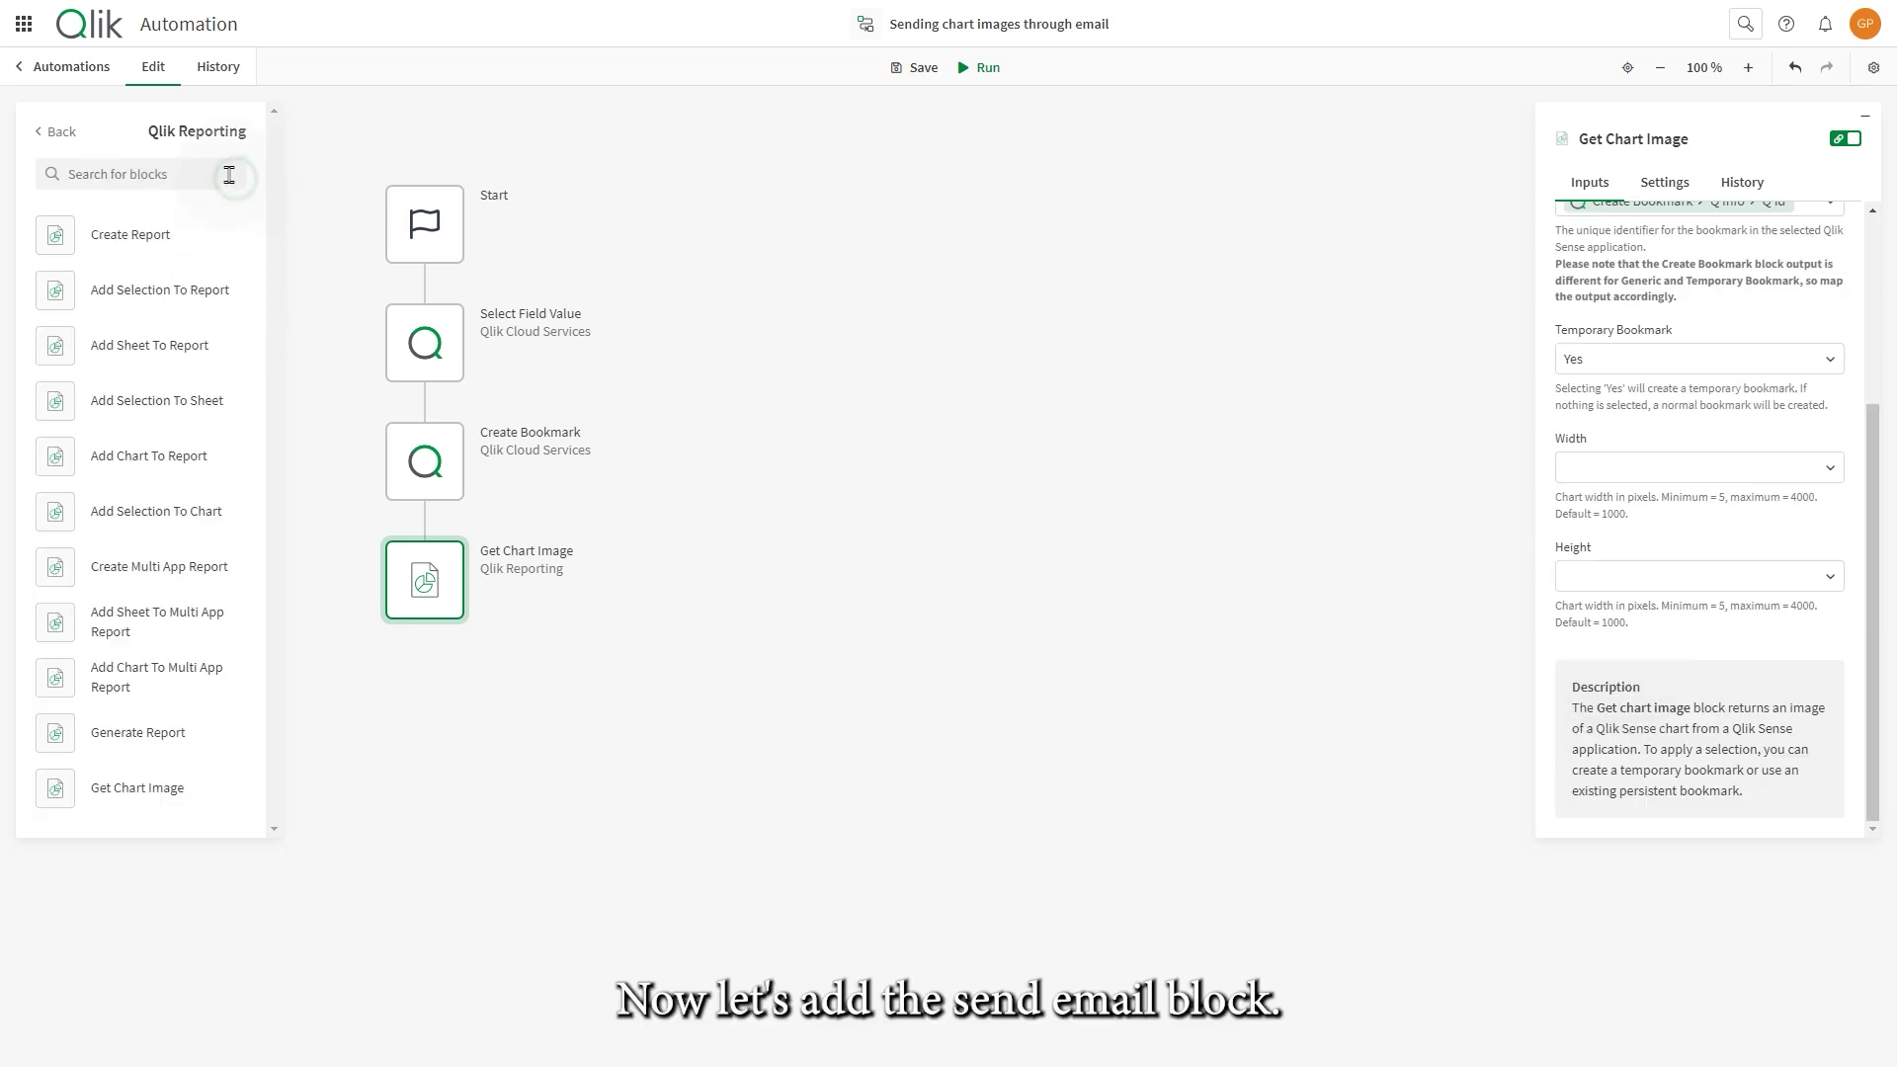
pyautogui.click(62, 132)
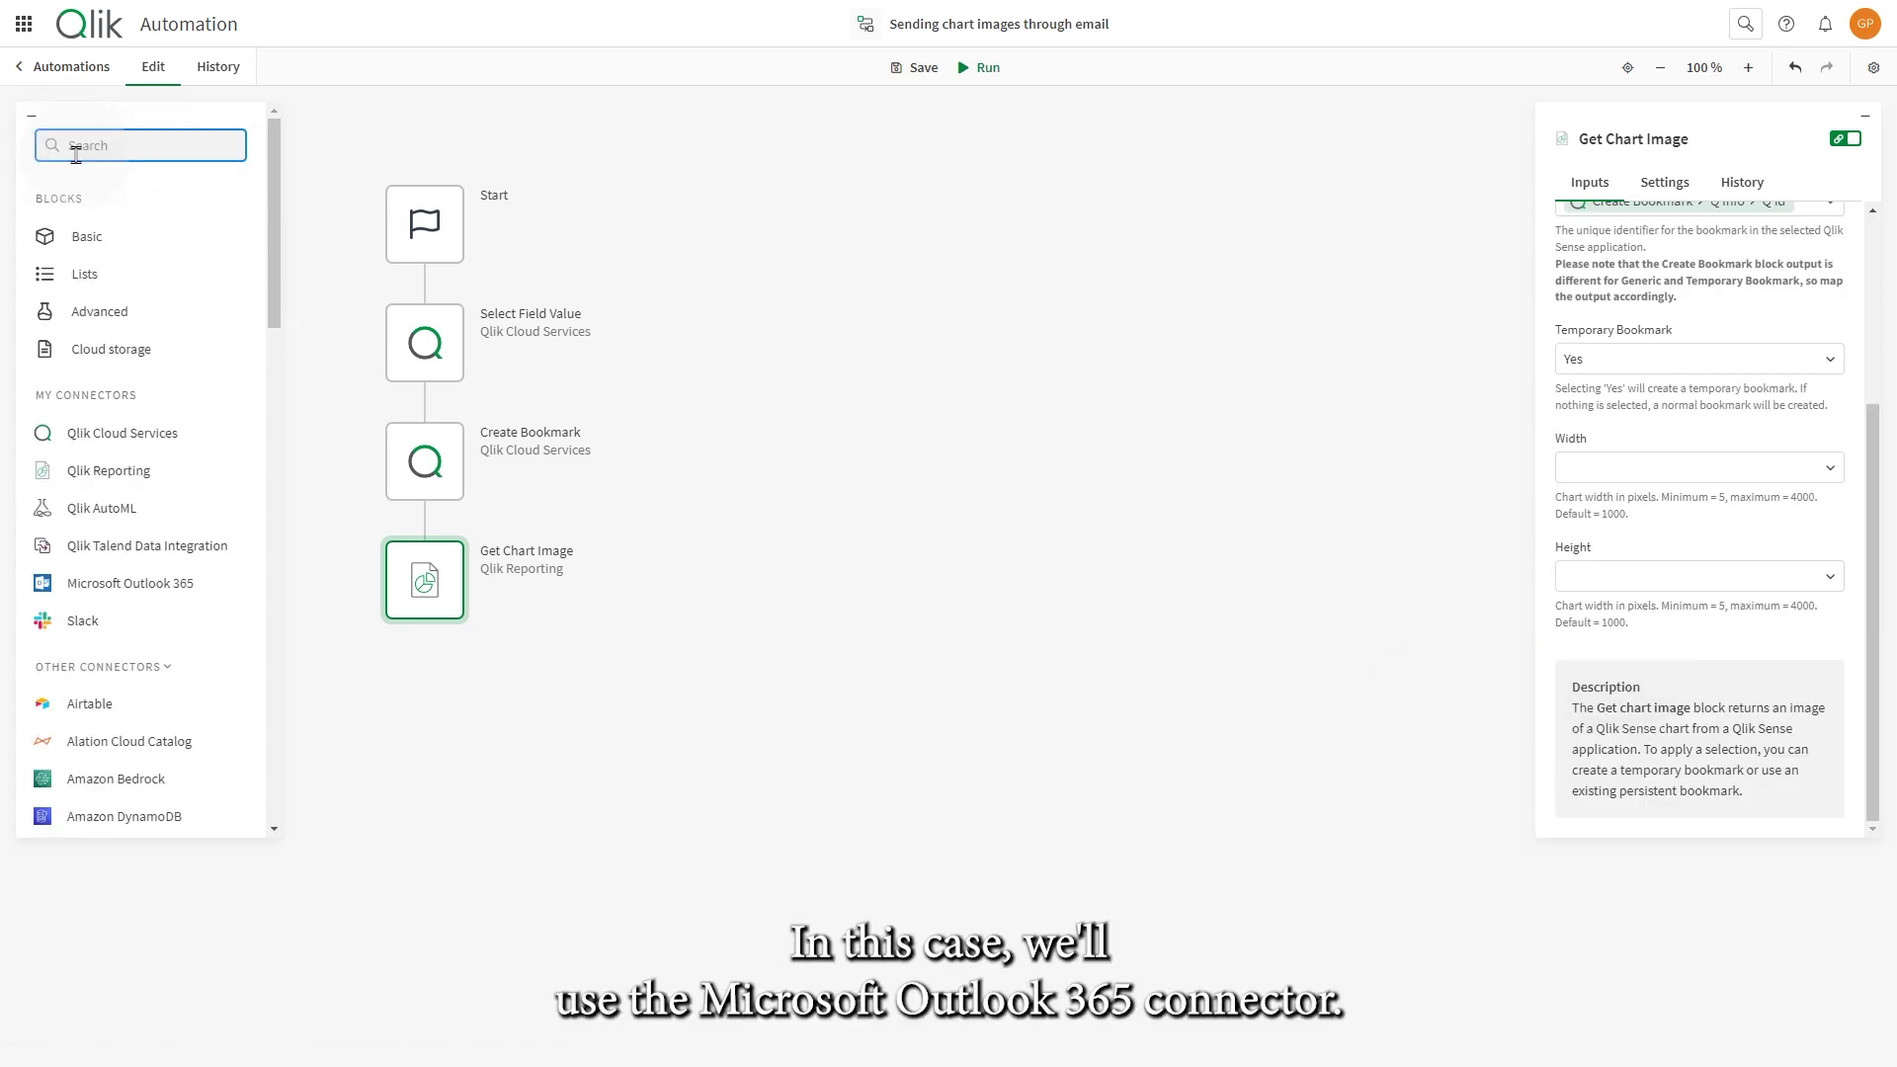
pyautogui.click(112, 587)
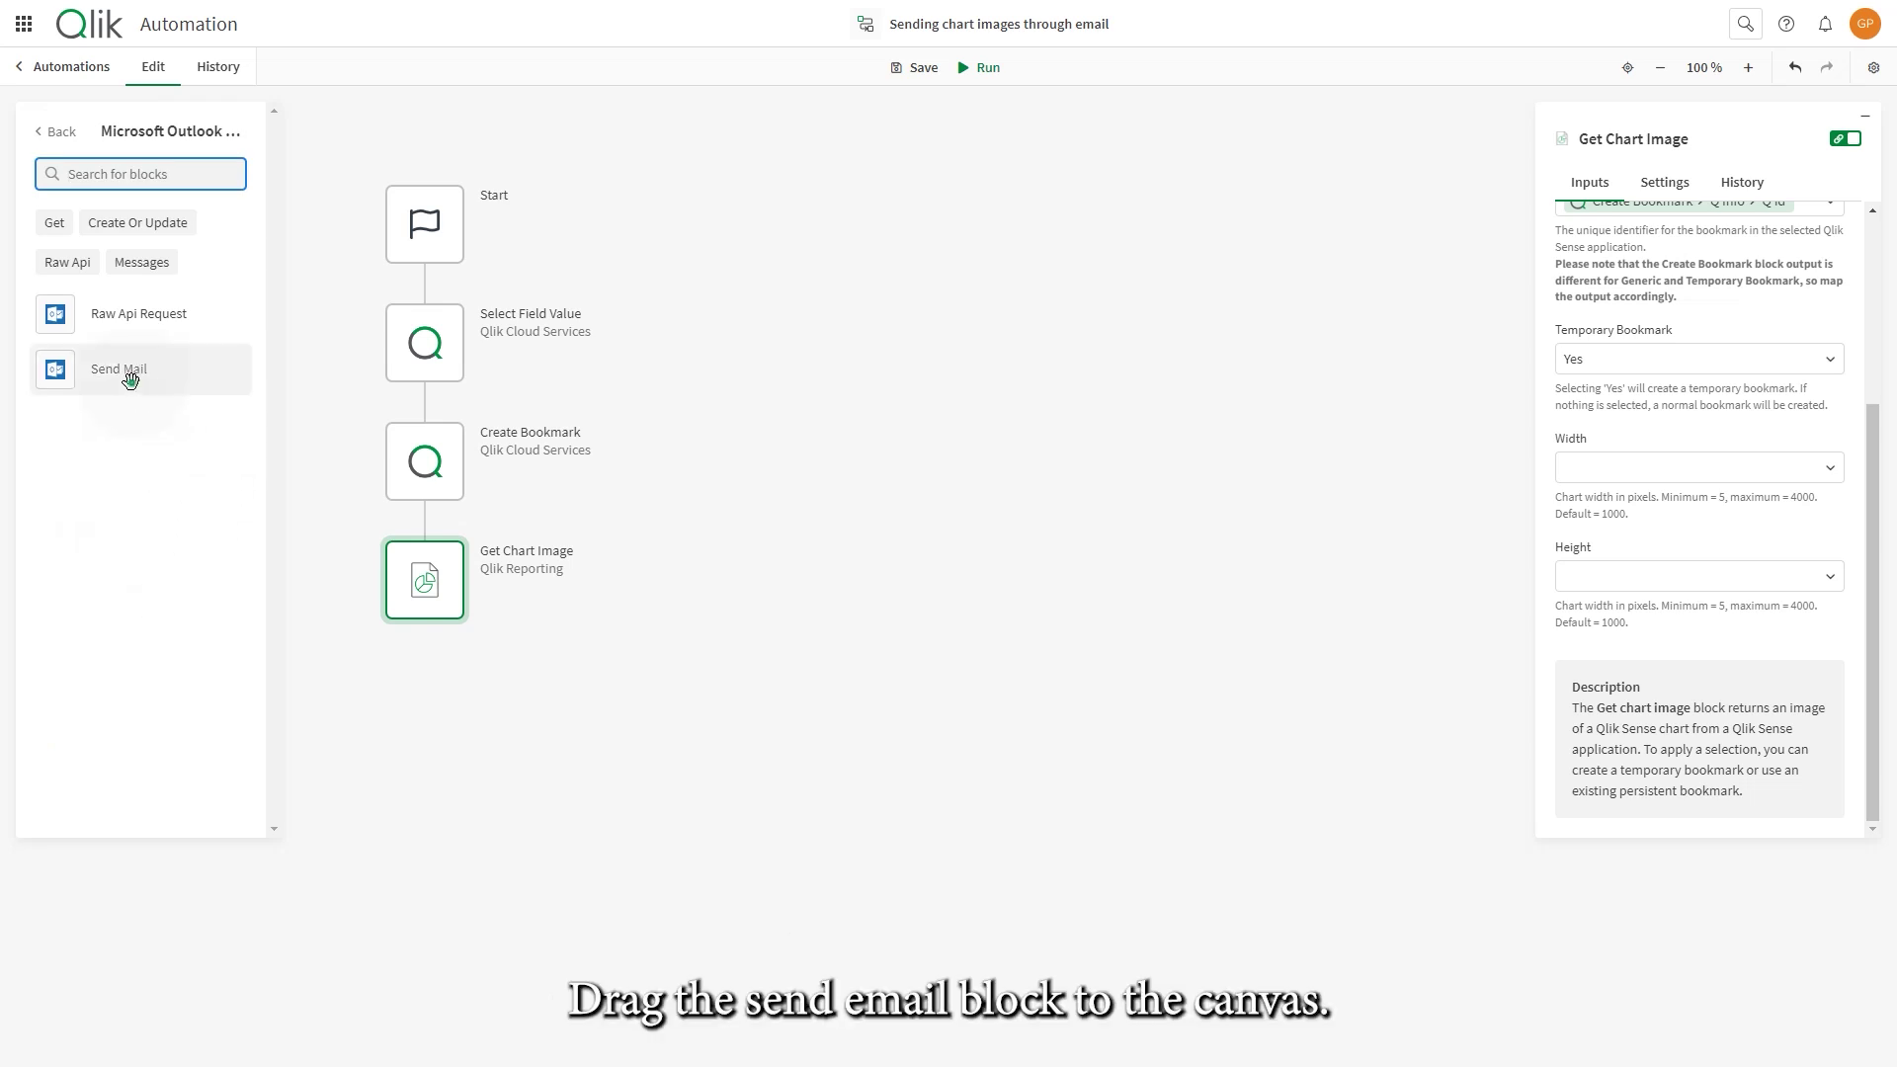
pyautogui.moveTo(129, 380); pyautogui.dragTo(495, 649)
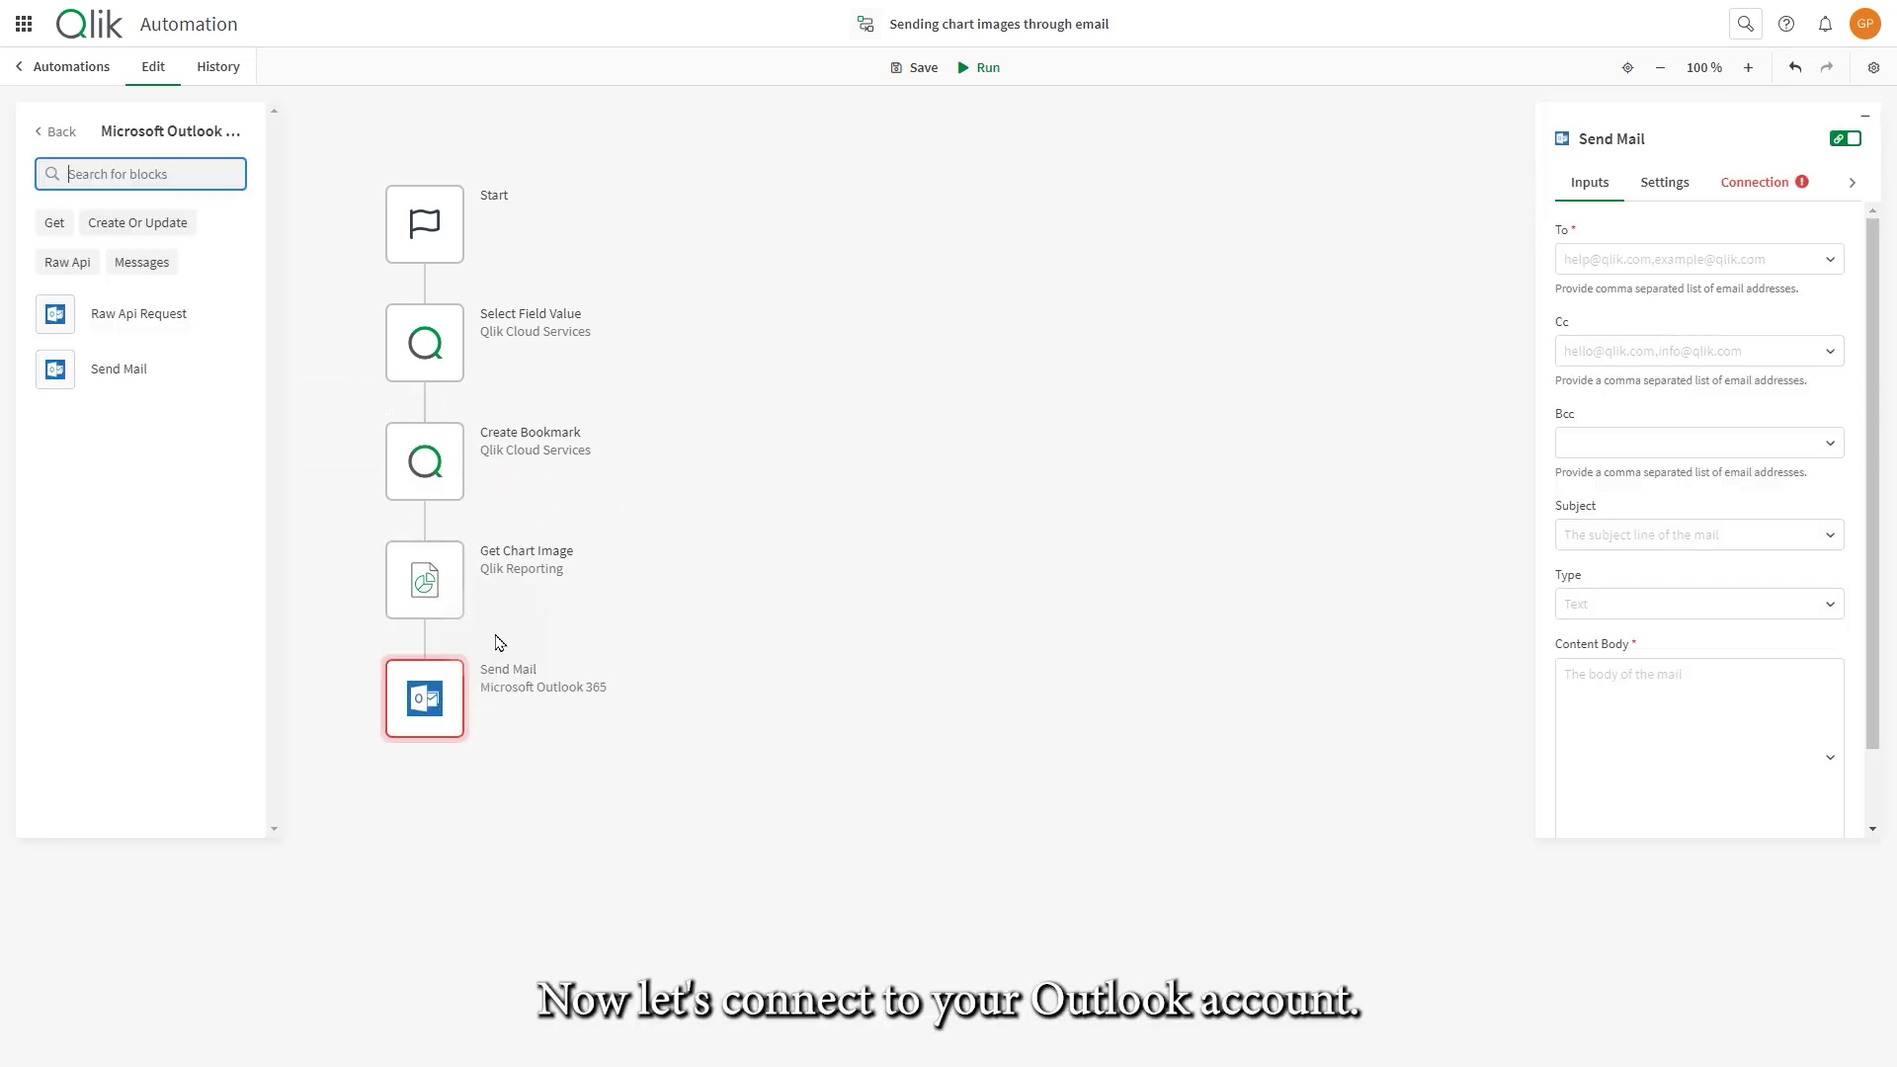
pyautogui.click(1778, 187)
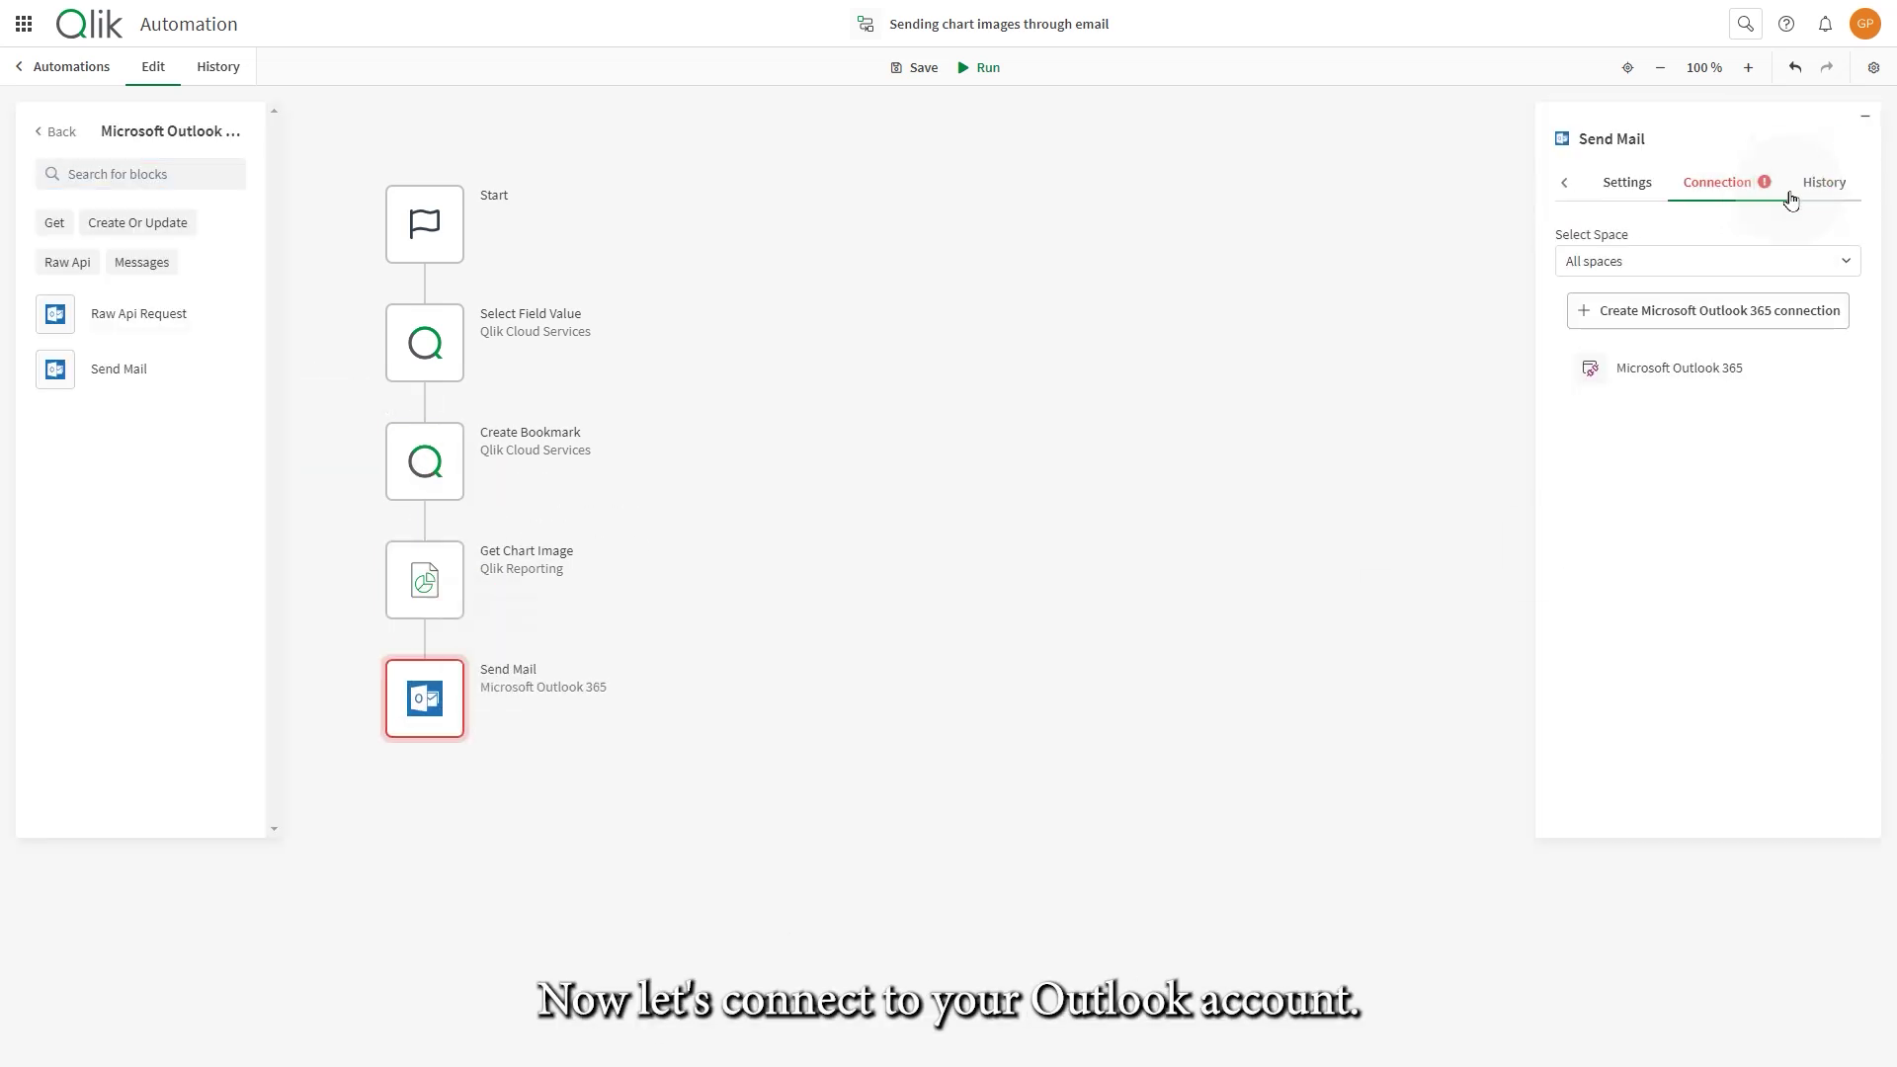
pyautogui.click(1663, 379)
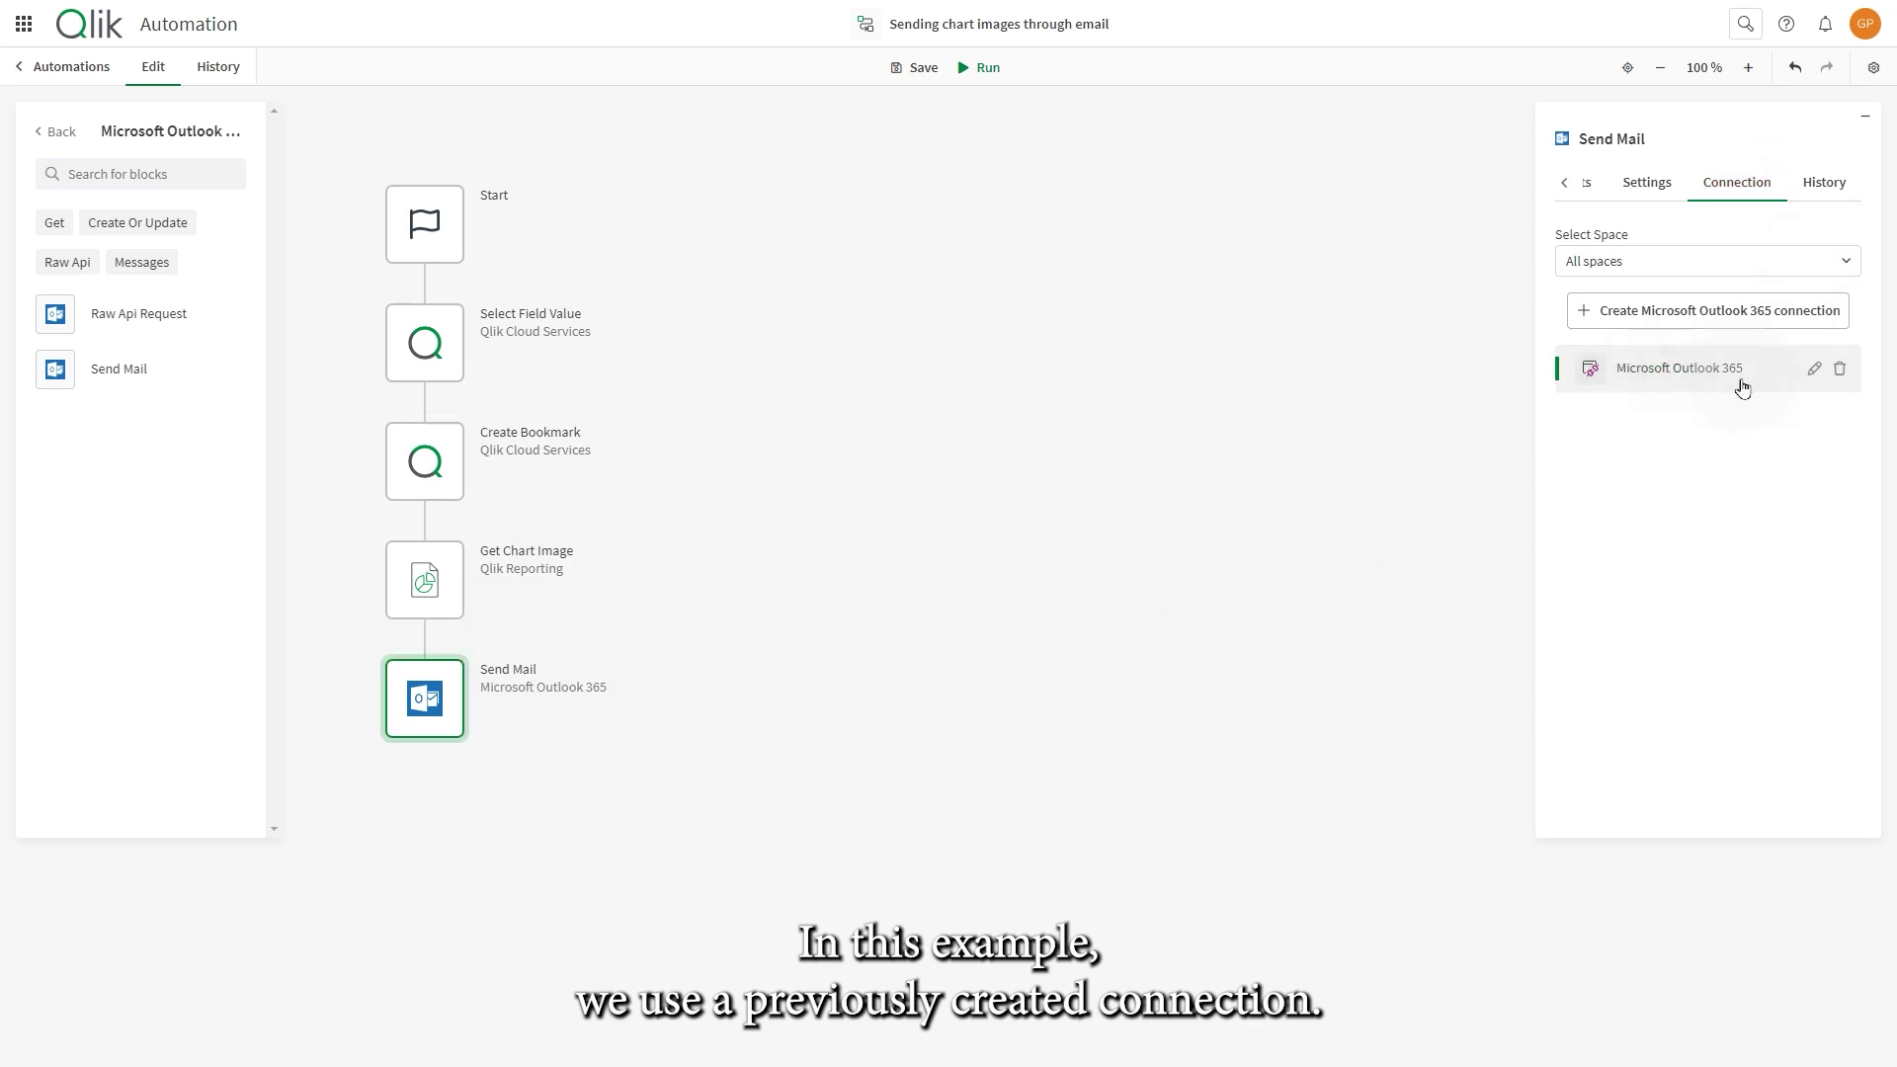
# - Enter the recipient's e-mail address and the subject 'Chart' in Send Mail
pyautogui.click(1560, 188)
pyautogui.click(1596, 186)
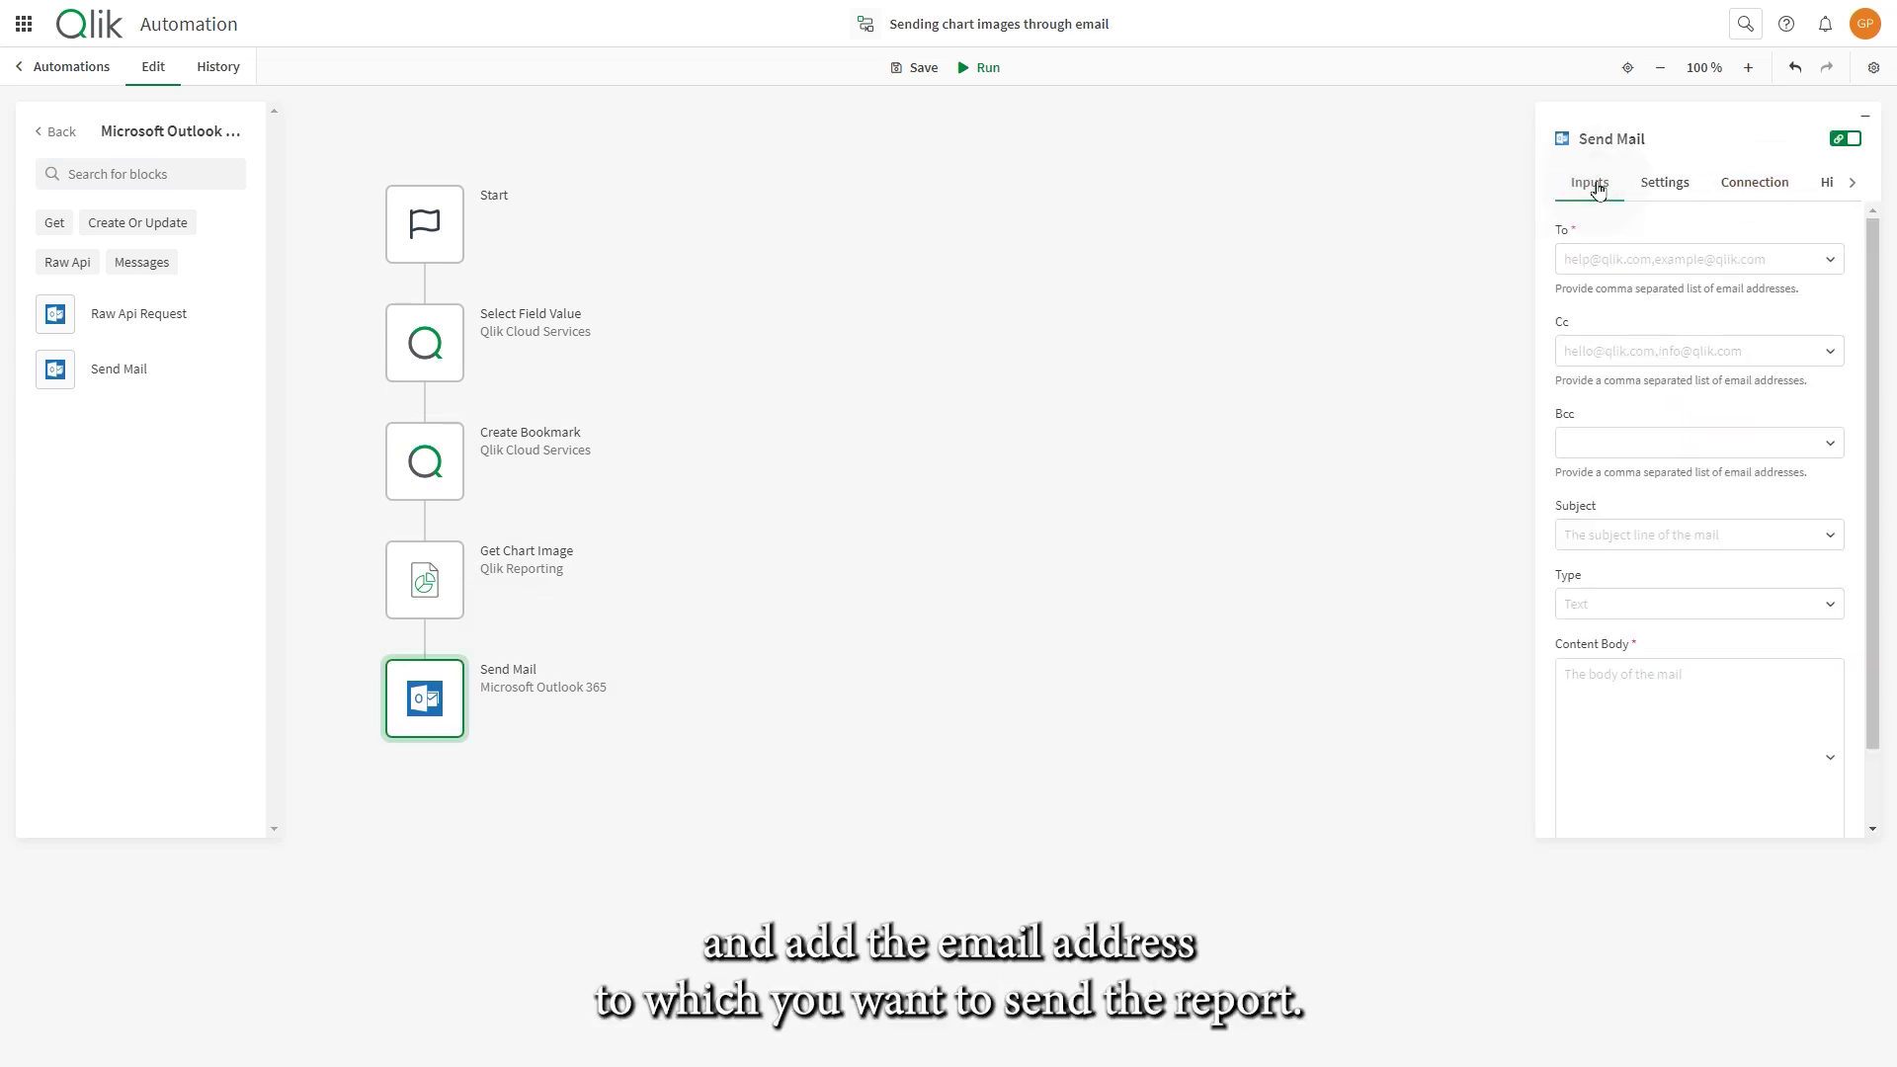
pyautogui.click(1633, 254)
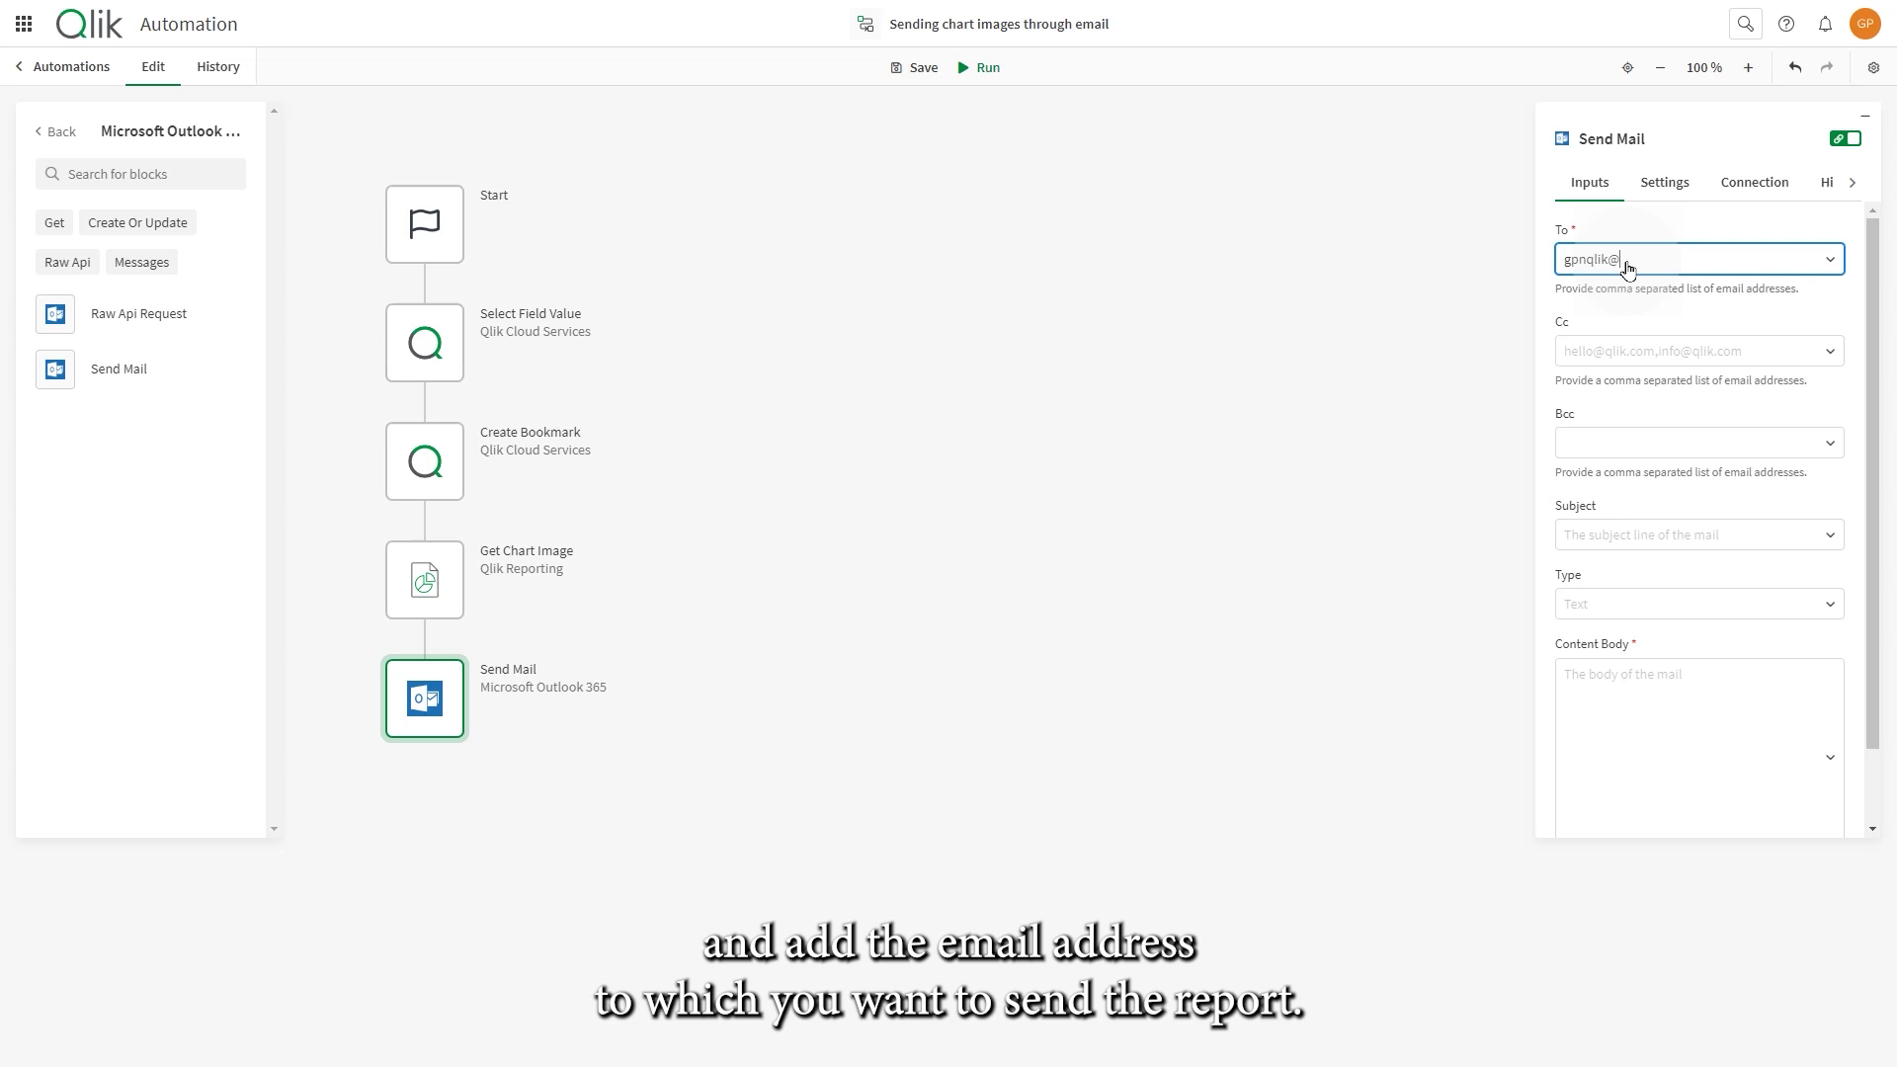
pyautogui.click(1596, 535)
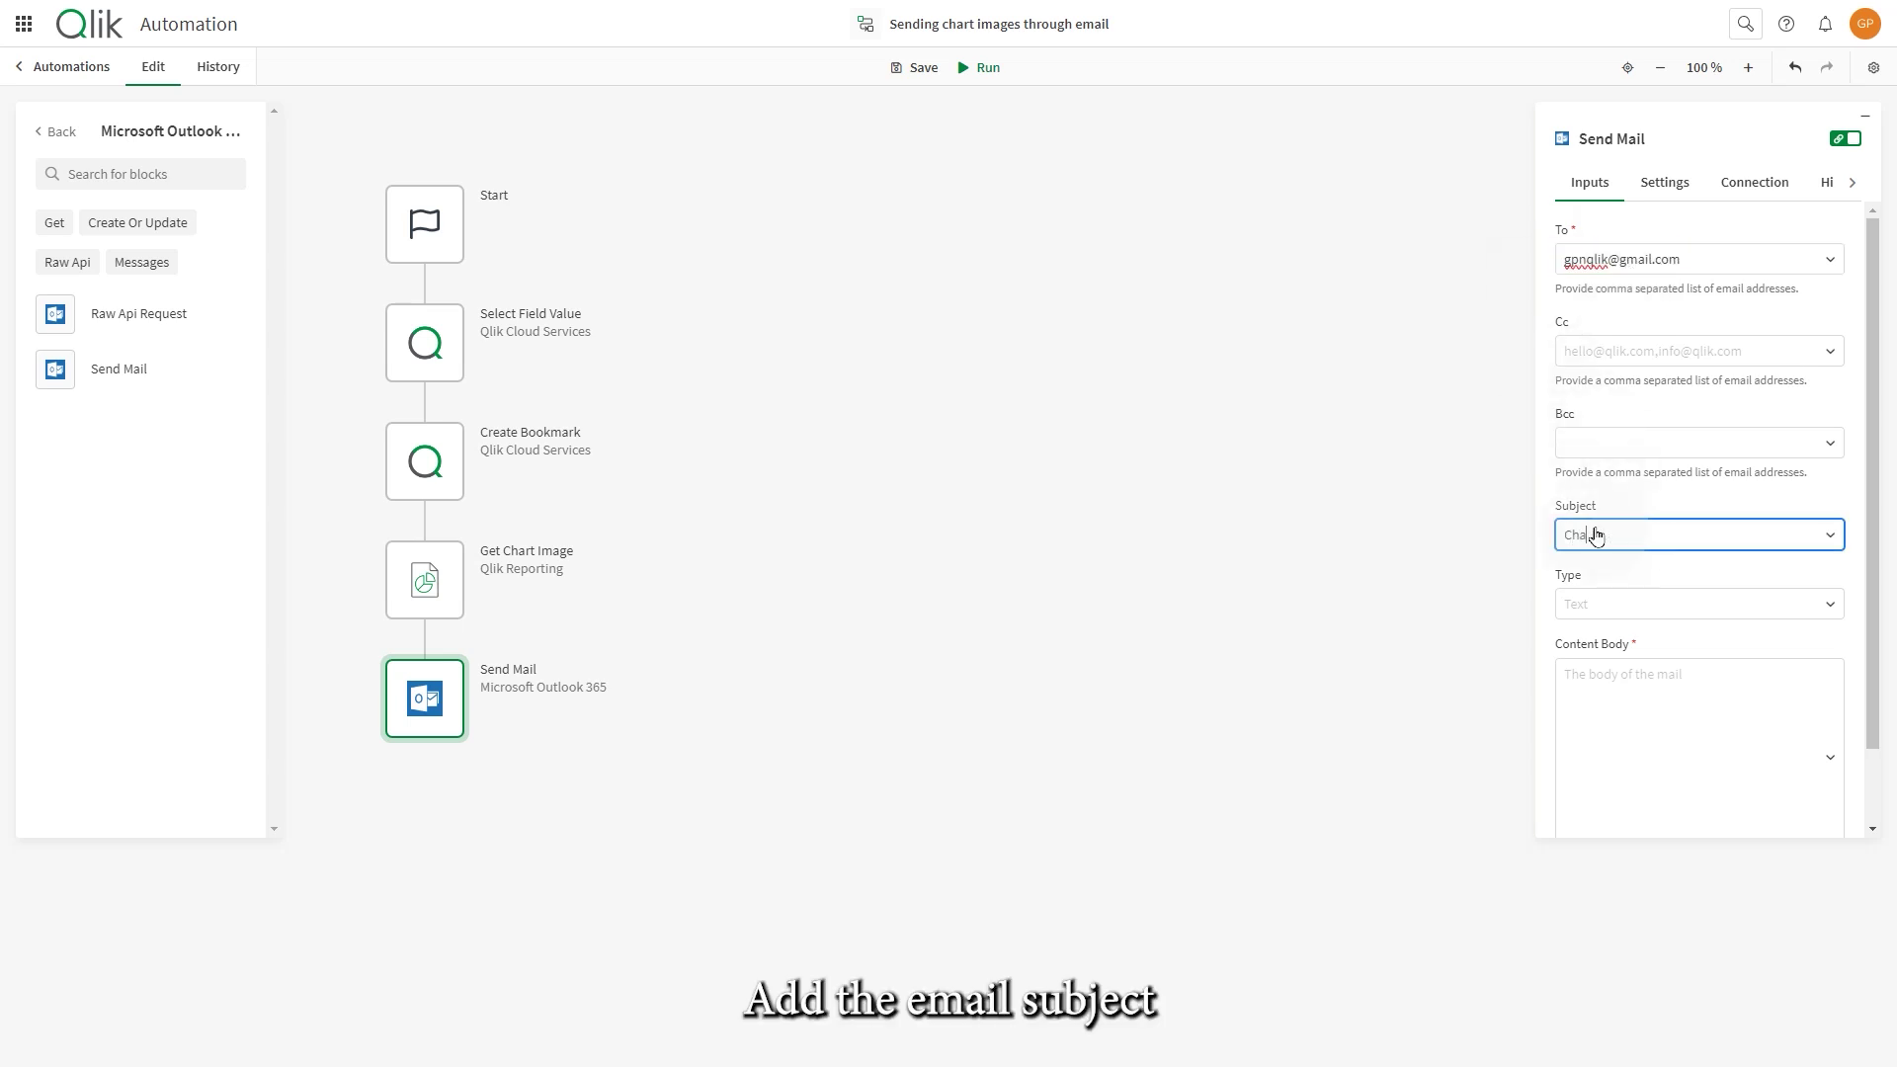
pyautogui.write('Chart')
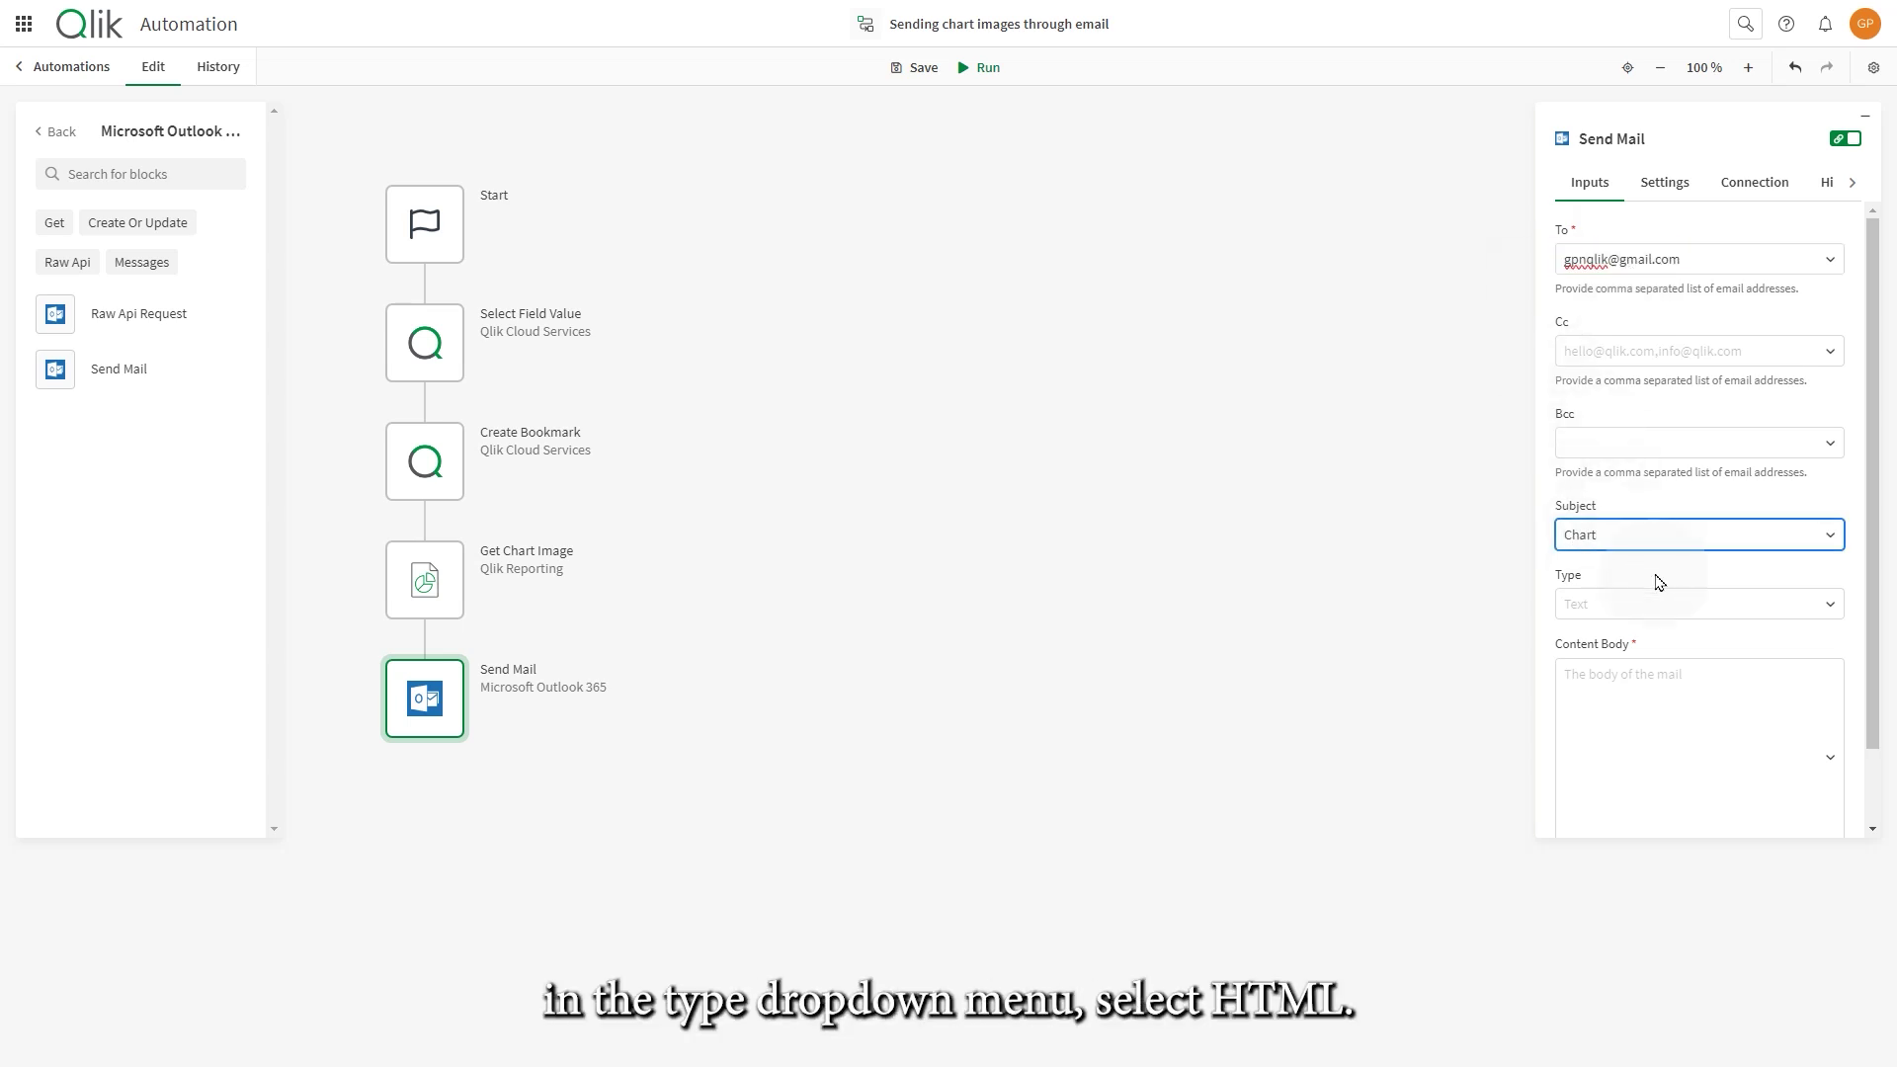
# - Set the body type to HTML and type '<p> See the below chart for more info: </p>'
pyautogui.click(1685, 565)
pyautogui.click(1687, 603)
pyautogui.click(1583, 695)
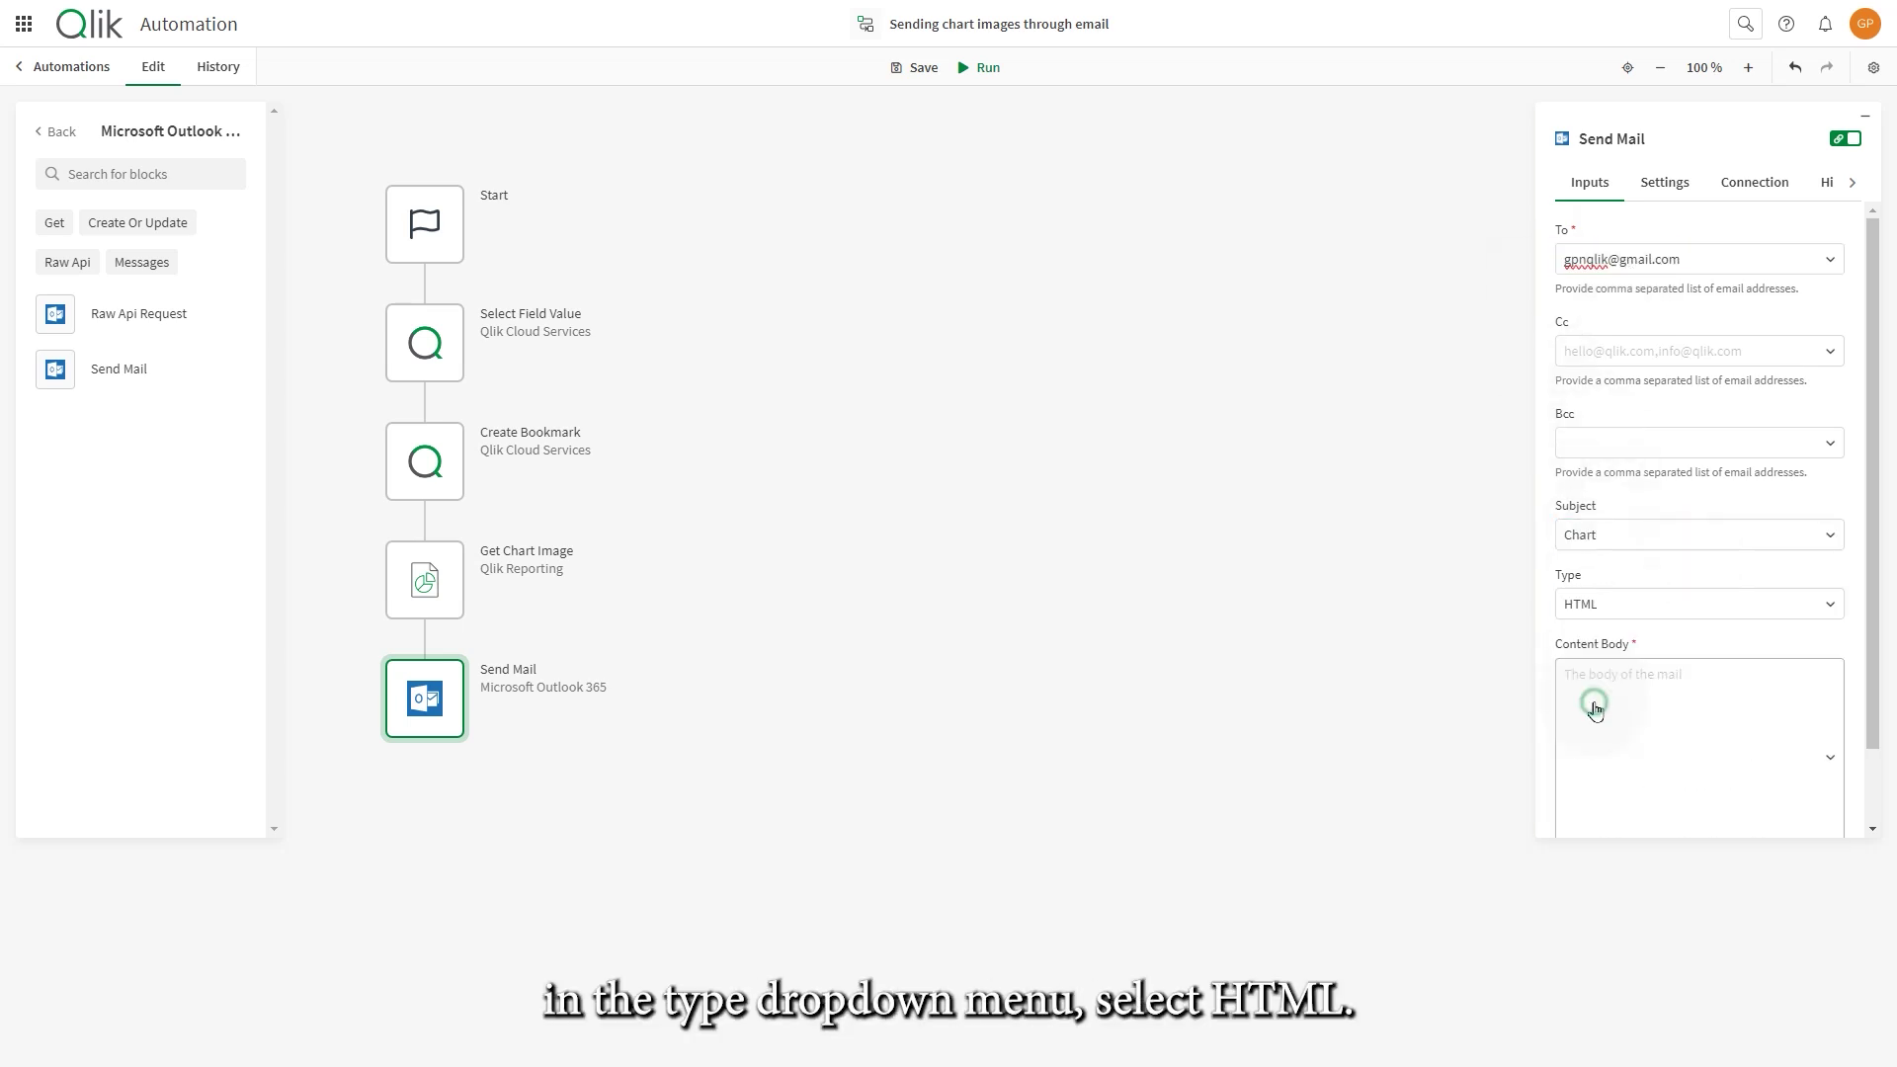
pyautogui.click(1581, 706)
pyautogui.write('<p>')
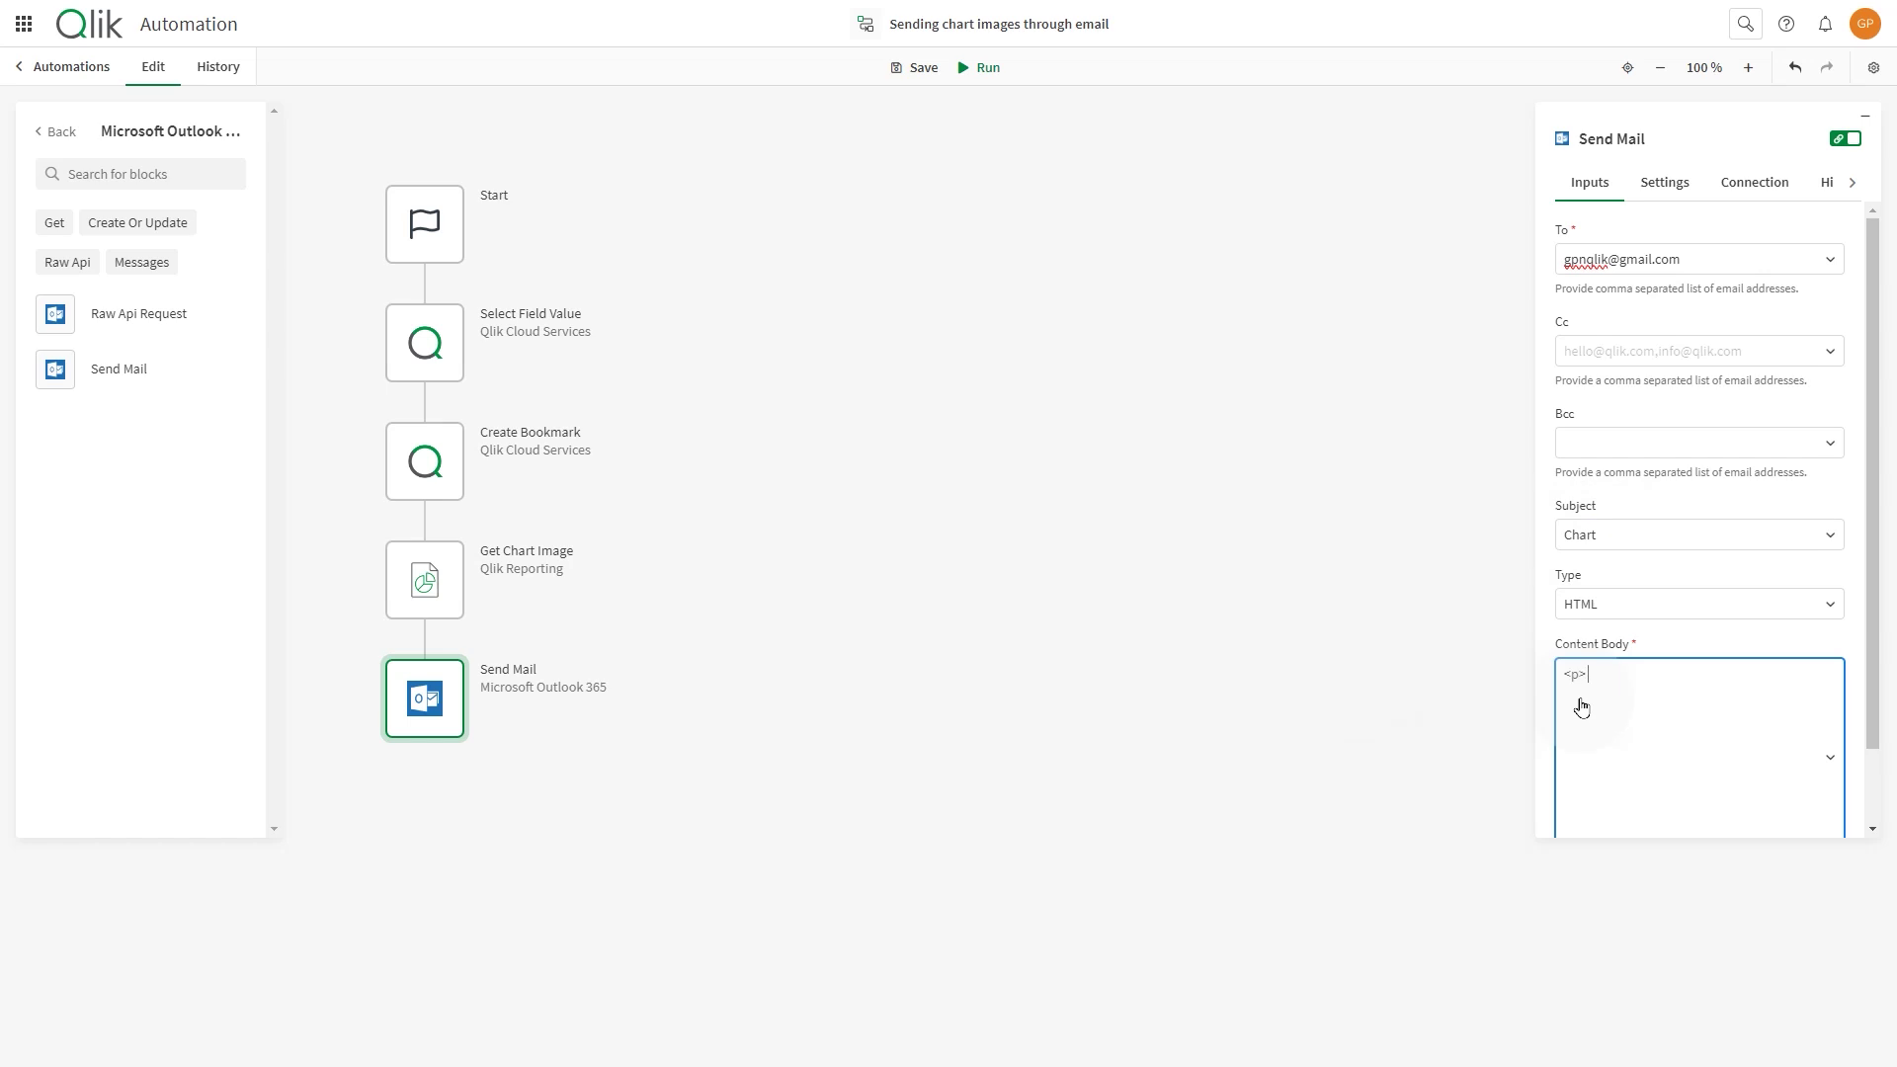
pyautogui.write(' See the')
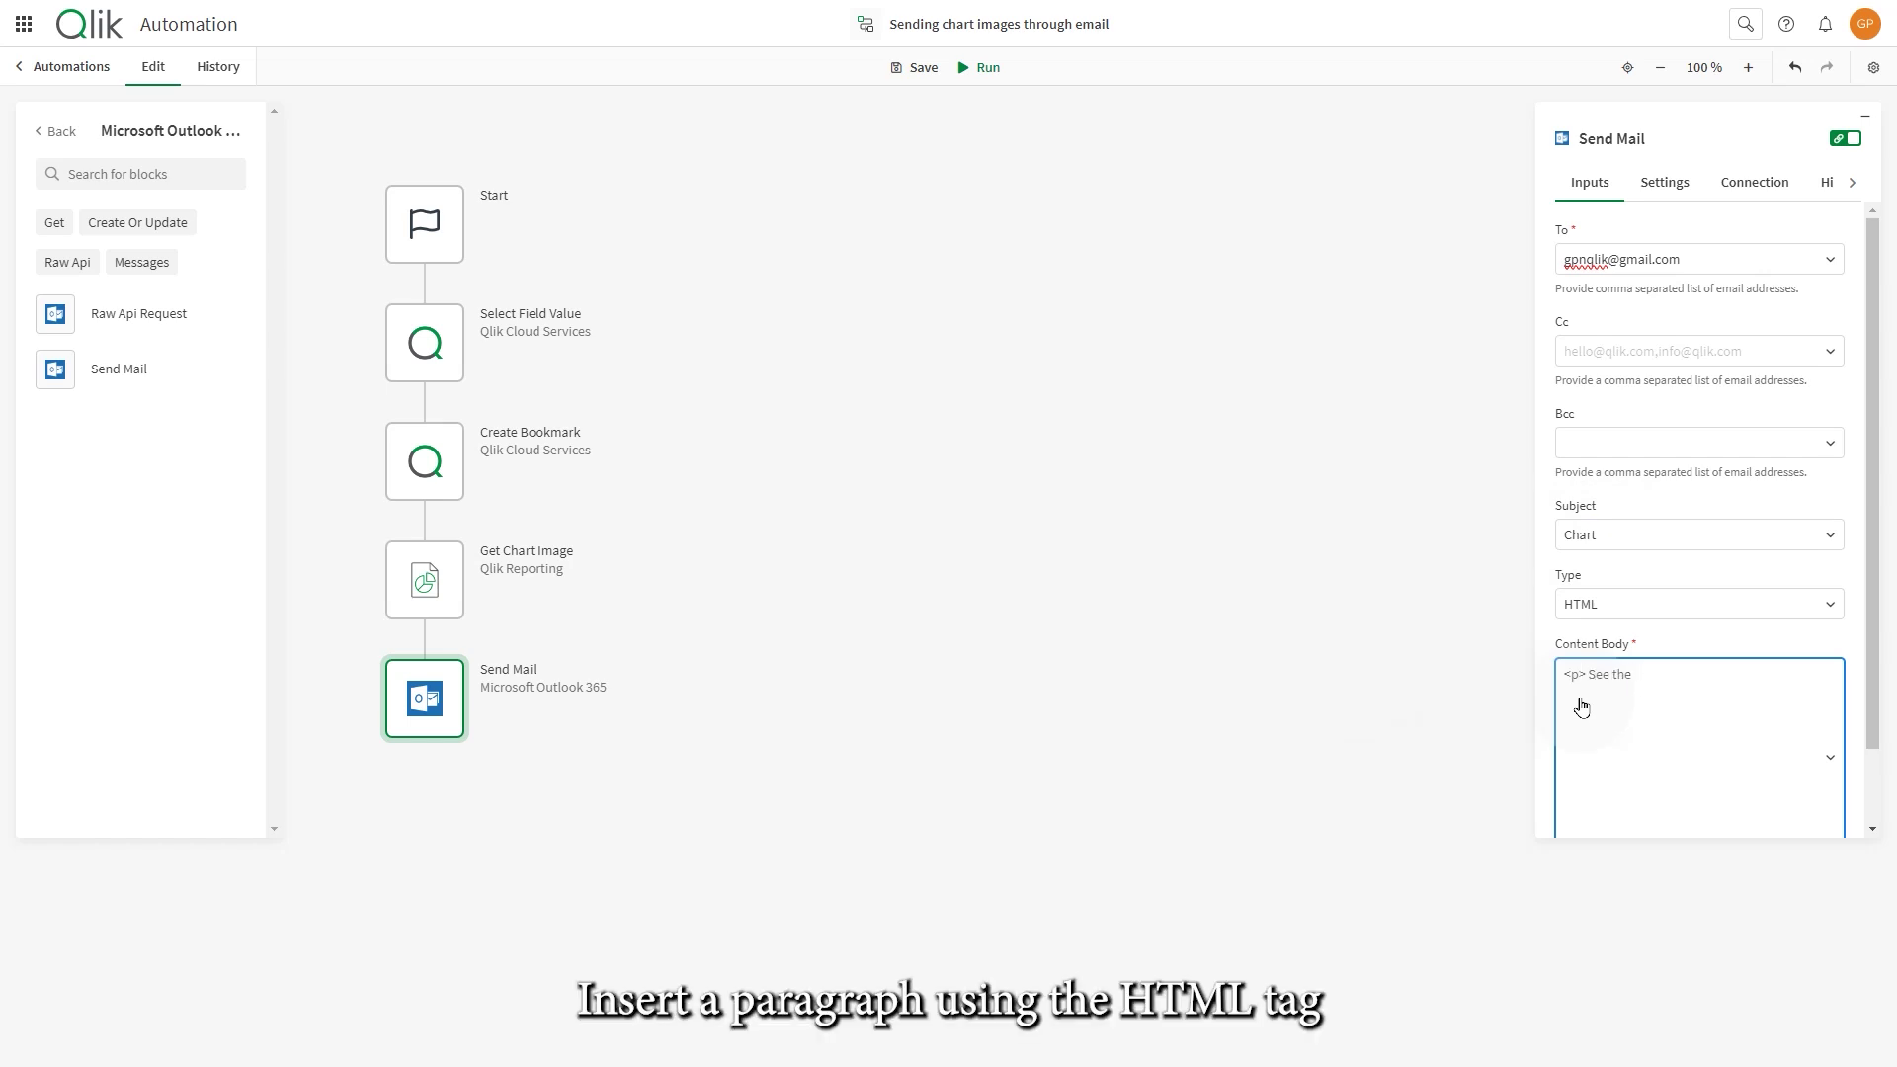
pyautogui.write(' below chart for more info: <')
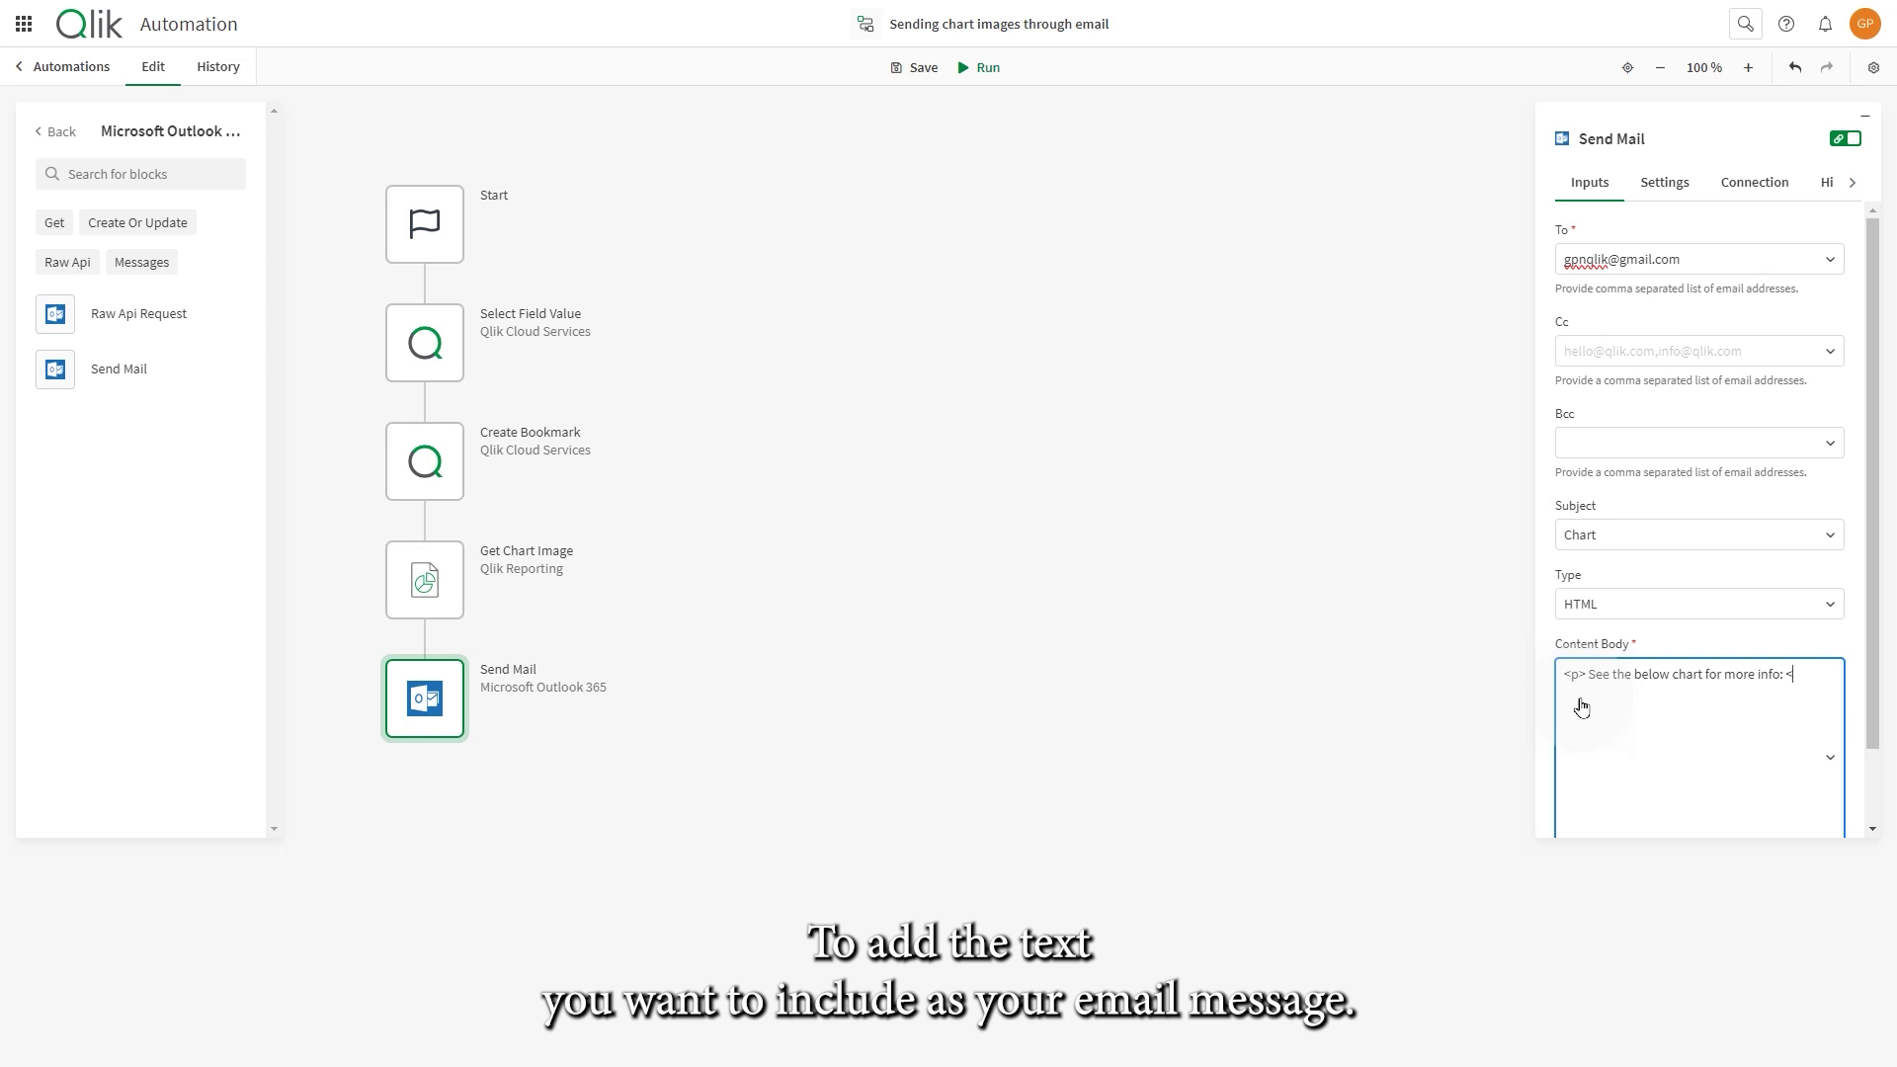
pyautogui.write('/p>')
# - On a new line of the body, start the image tag '<img src="data:image/png;base'
pyautogui.press('Return')
pyautogui.write('<img src=')
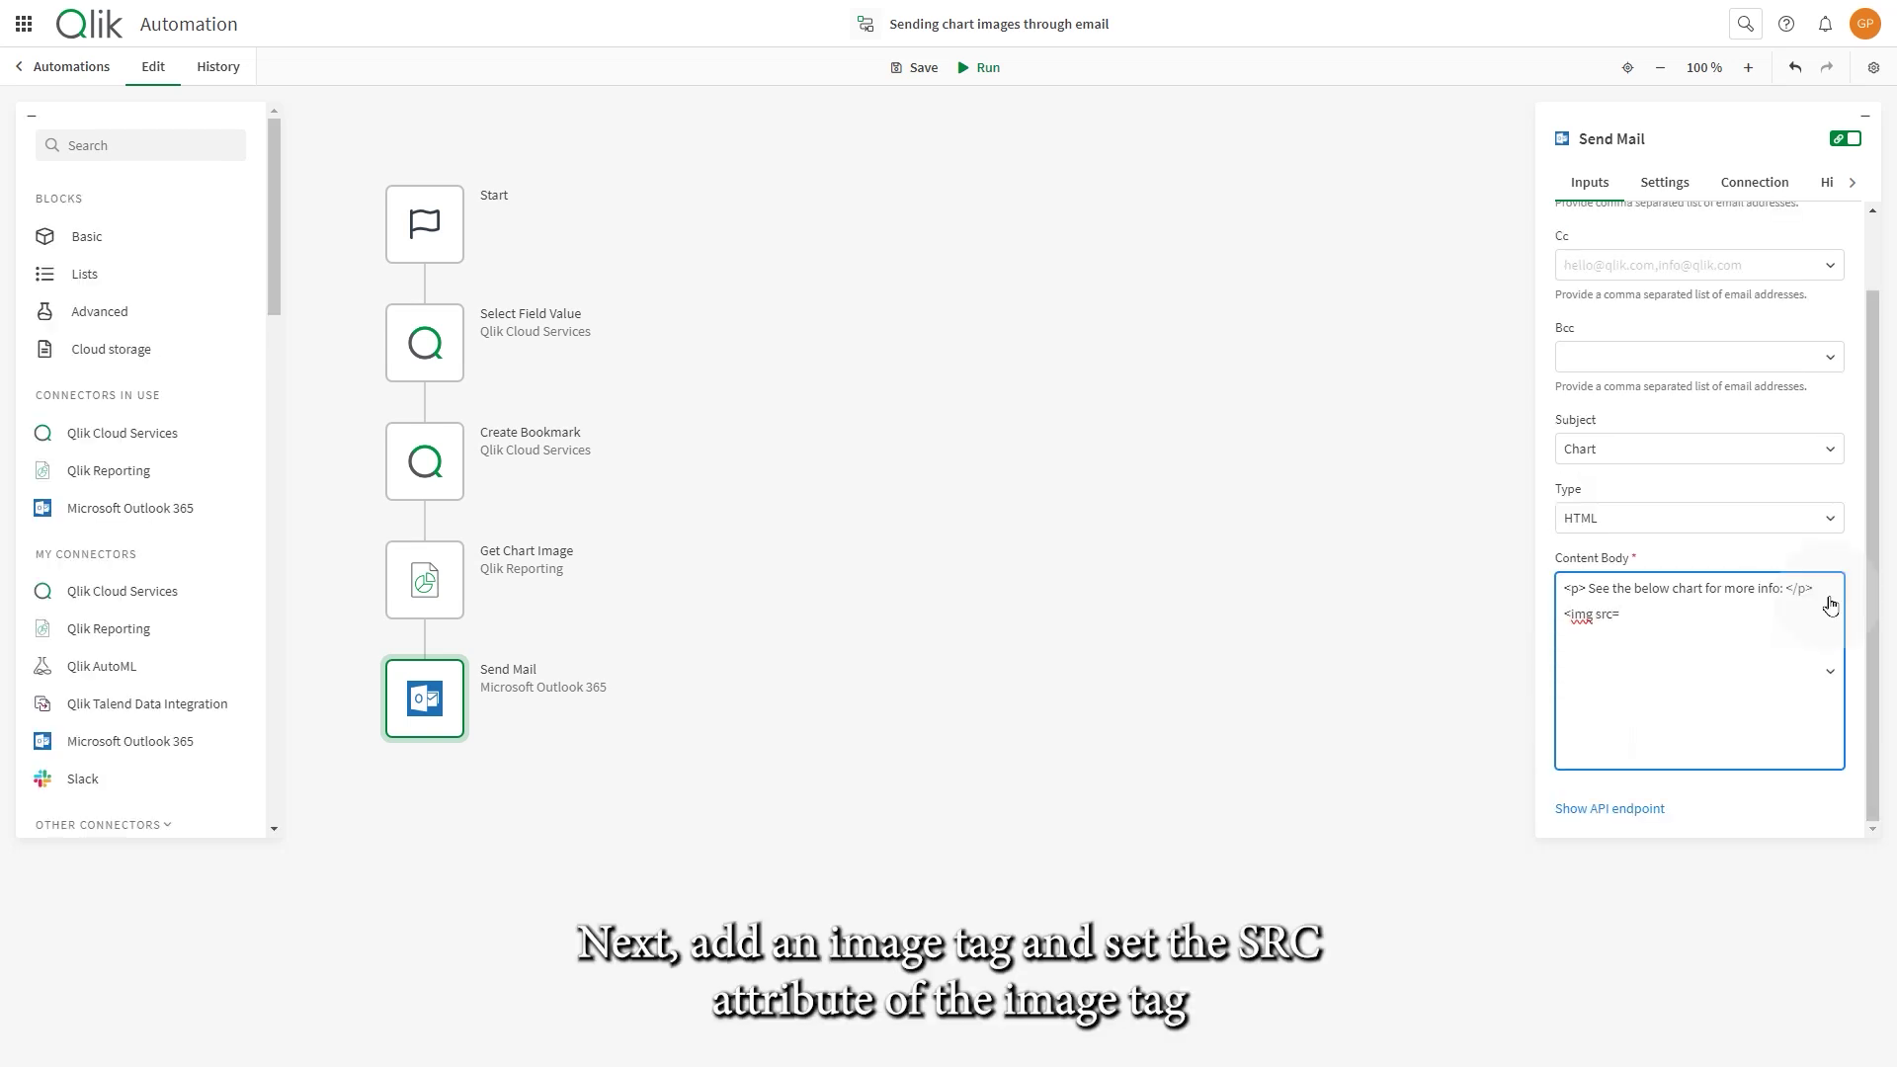
pyautogui.write('"data:image/pn')
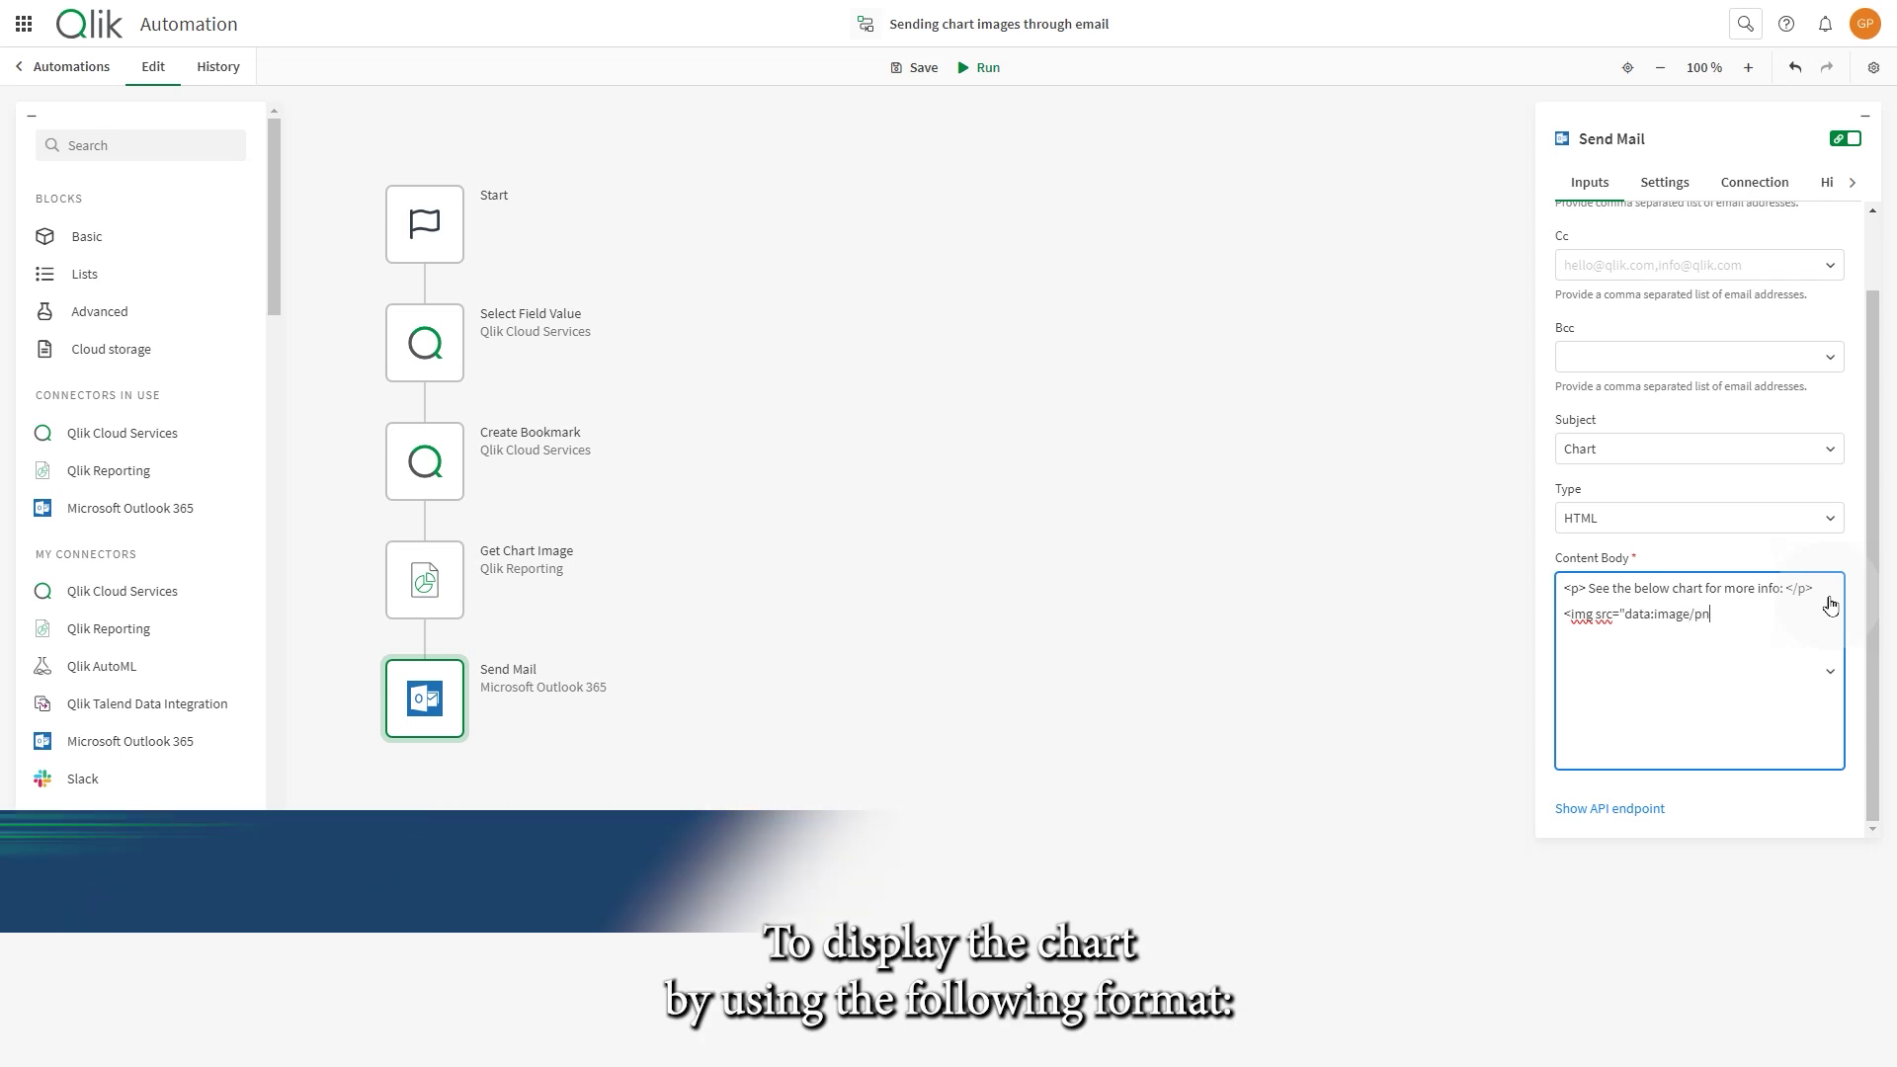
pyautogui.write('g;base64,')
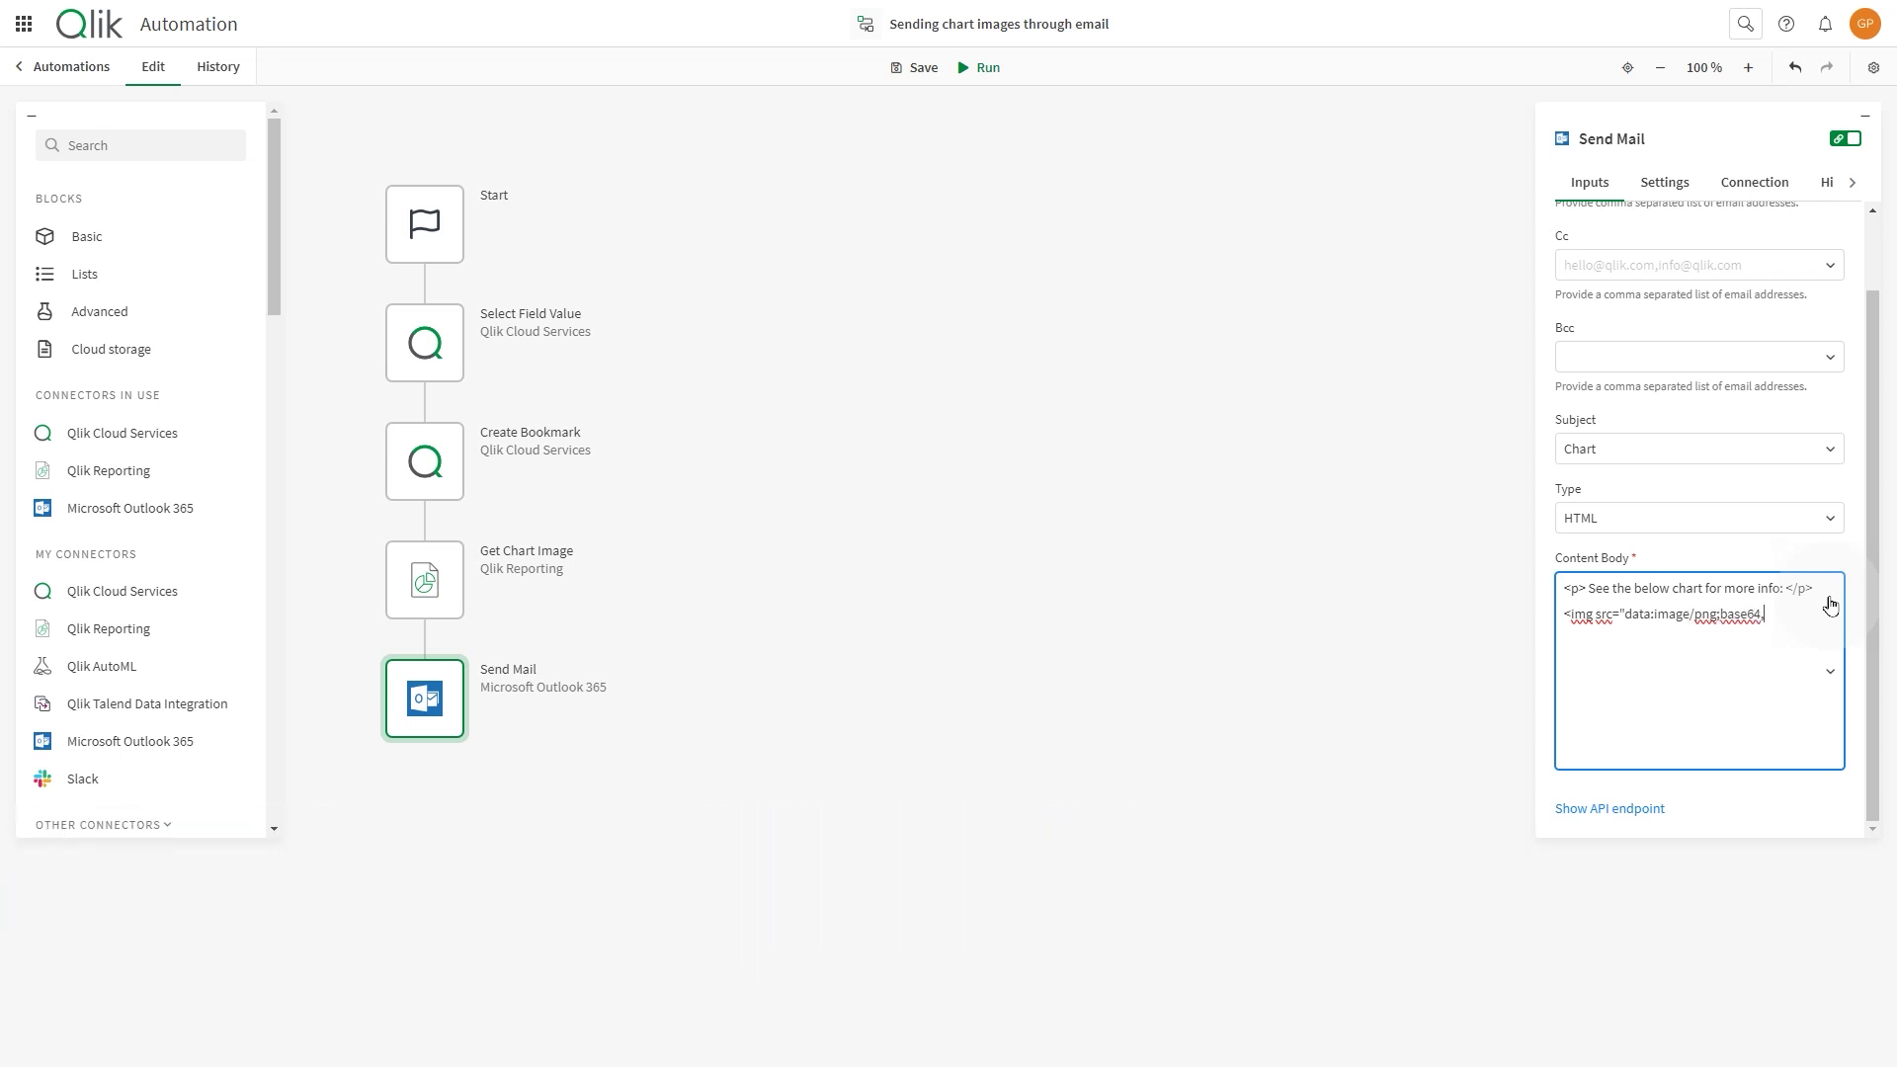
# - Insert Get Chart Image's output into the image source and wrap it in the Base64 encode formula
pyautogui.click(1788, 619)
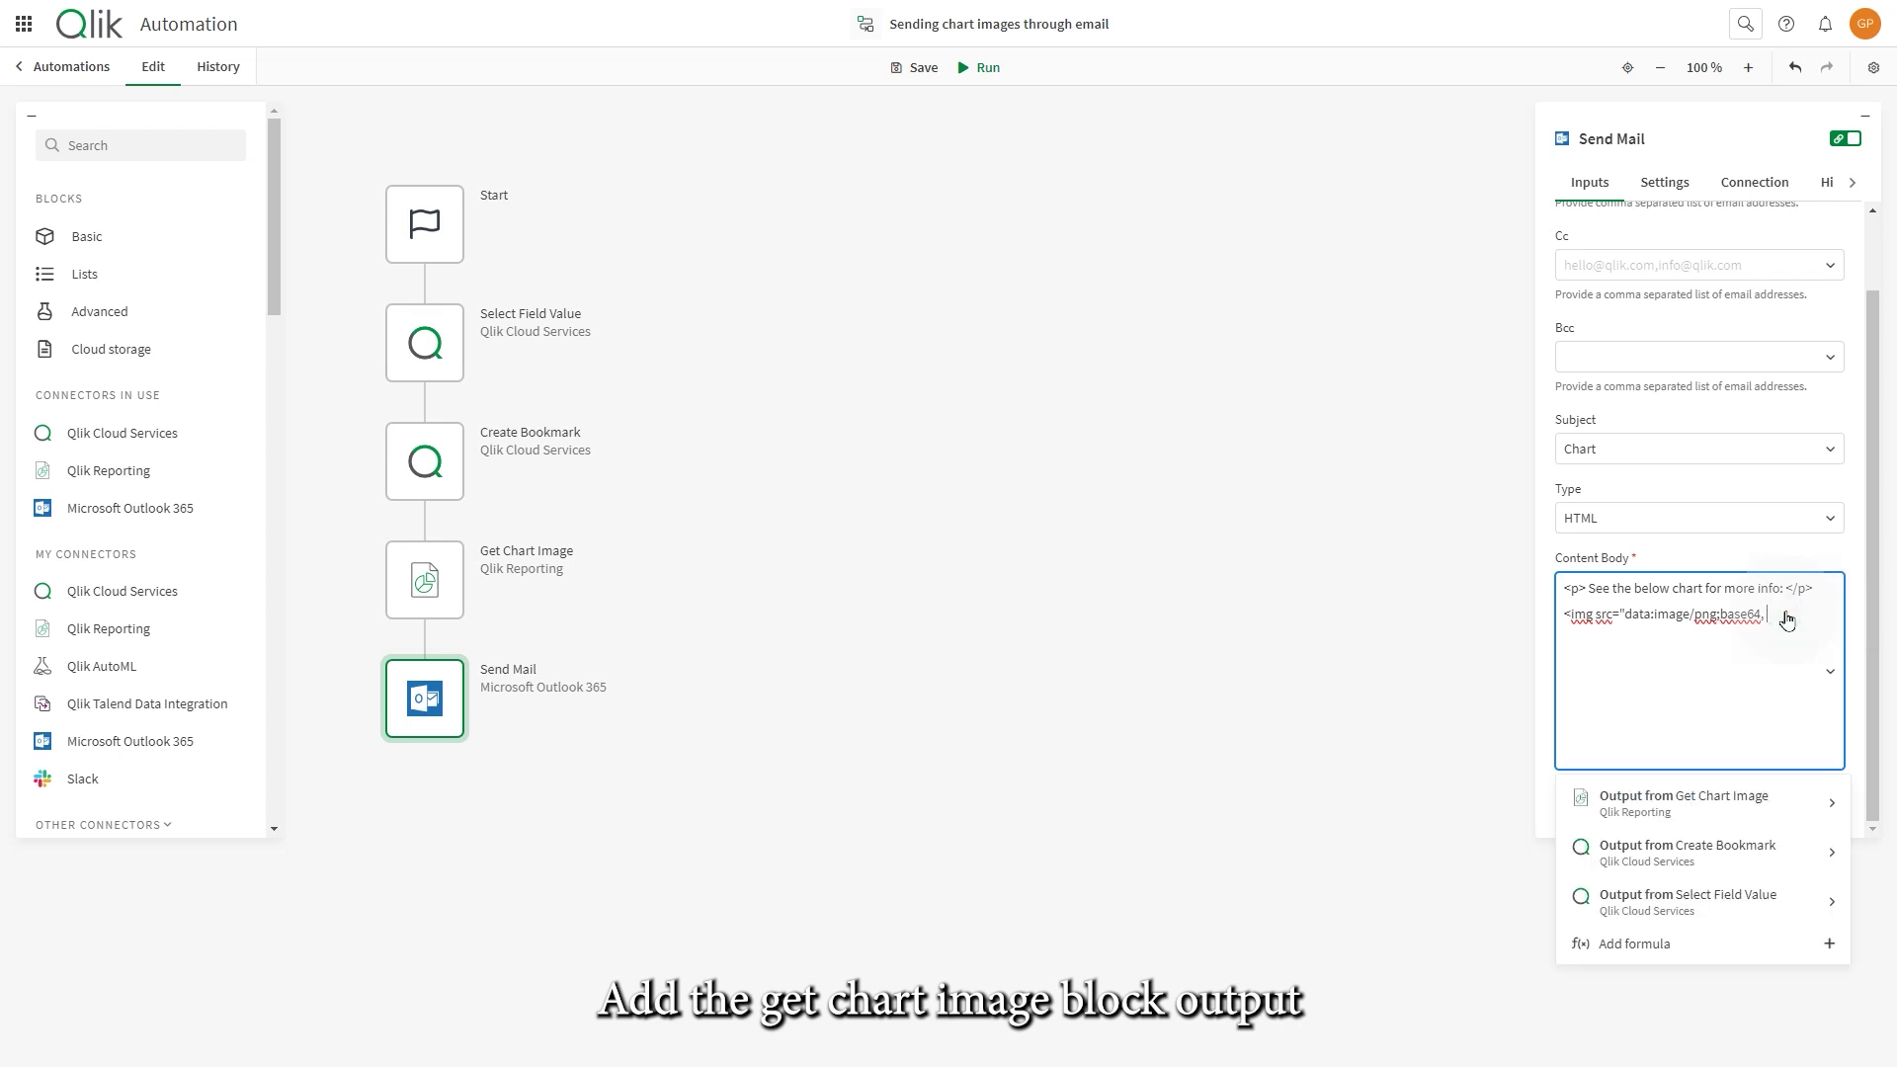
pyautogui.click(1747, 799)
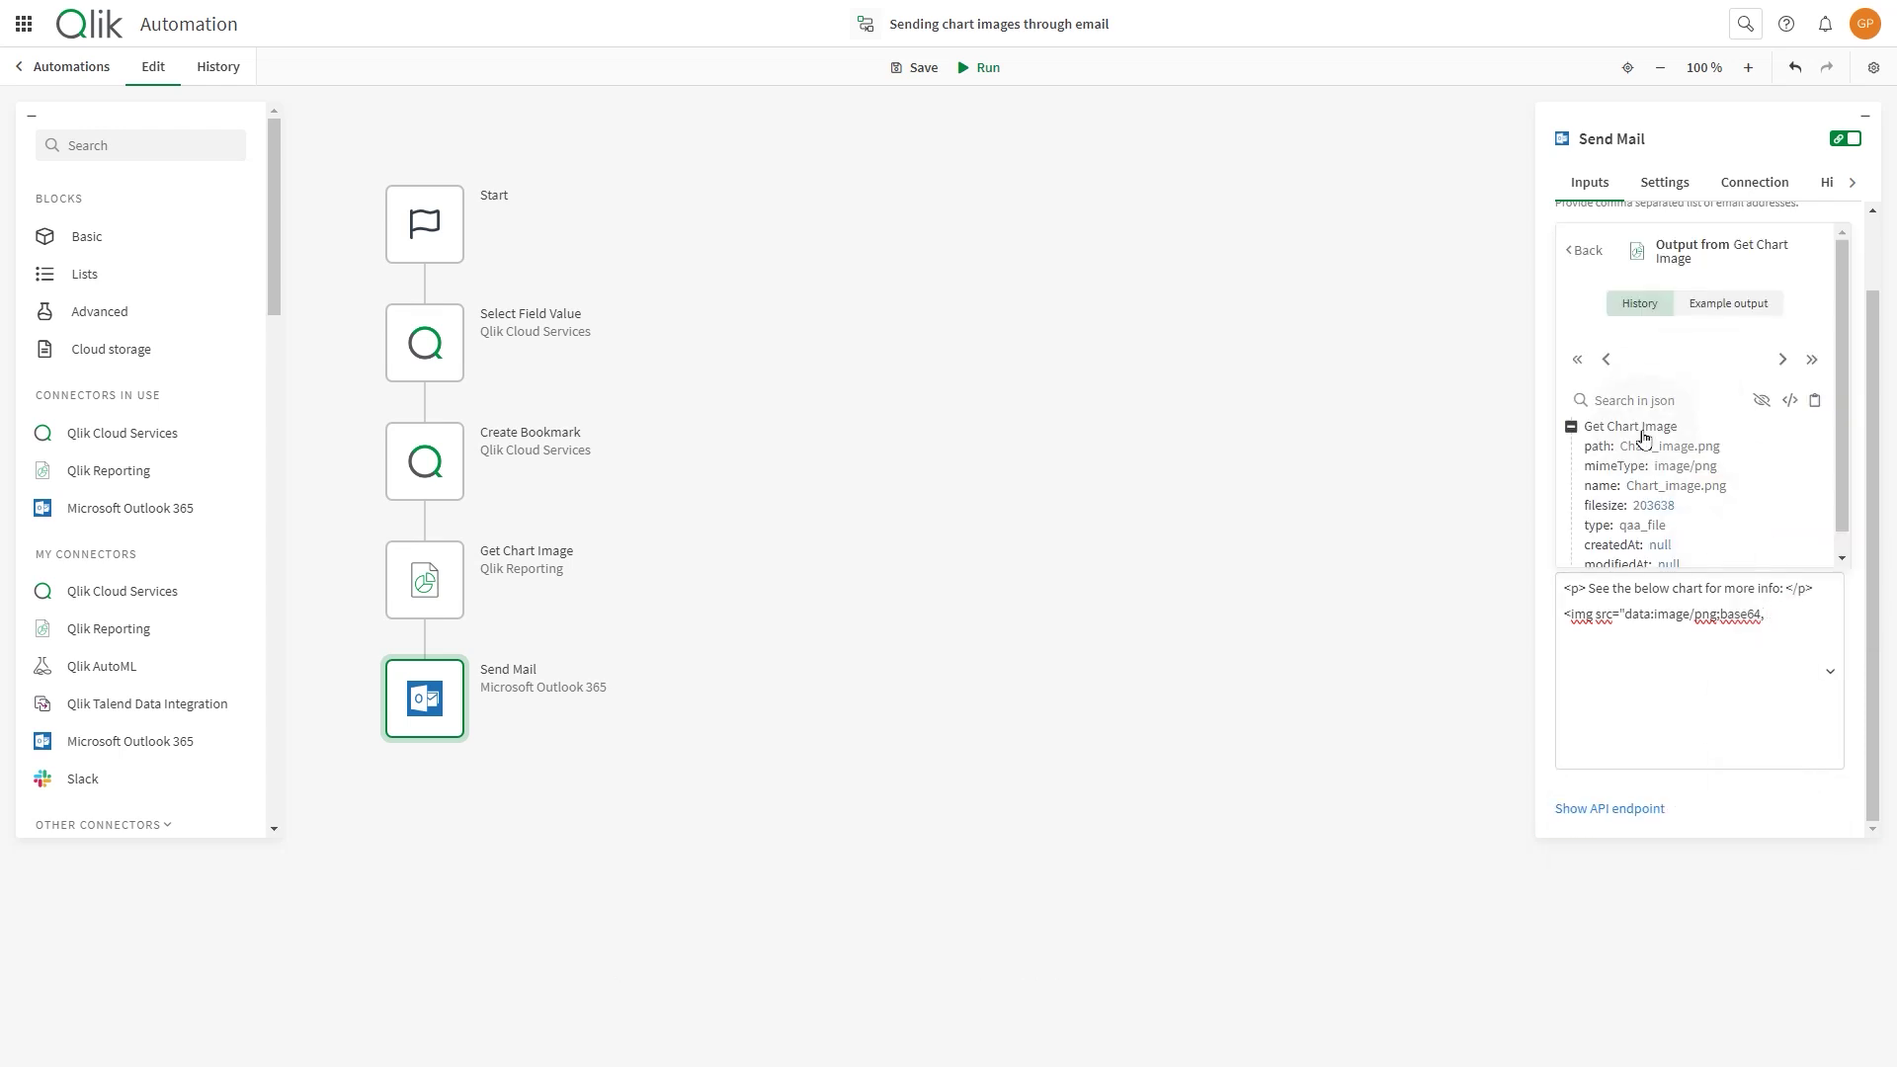
pyautogui.click(1635, 427)
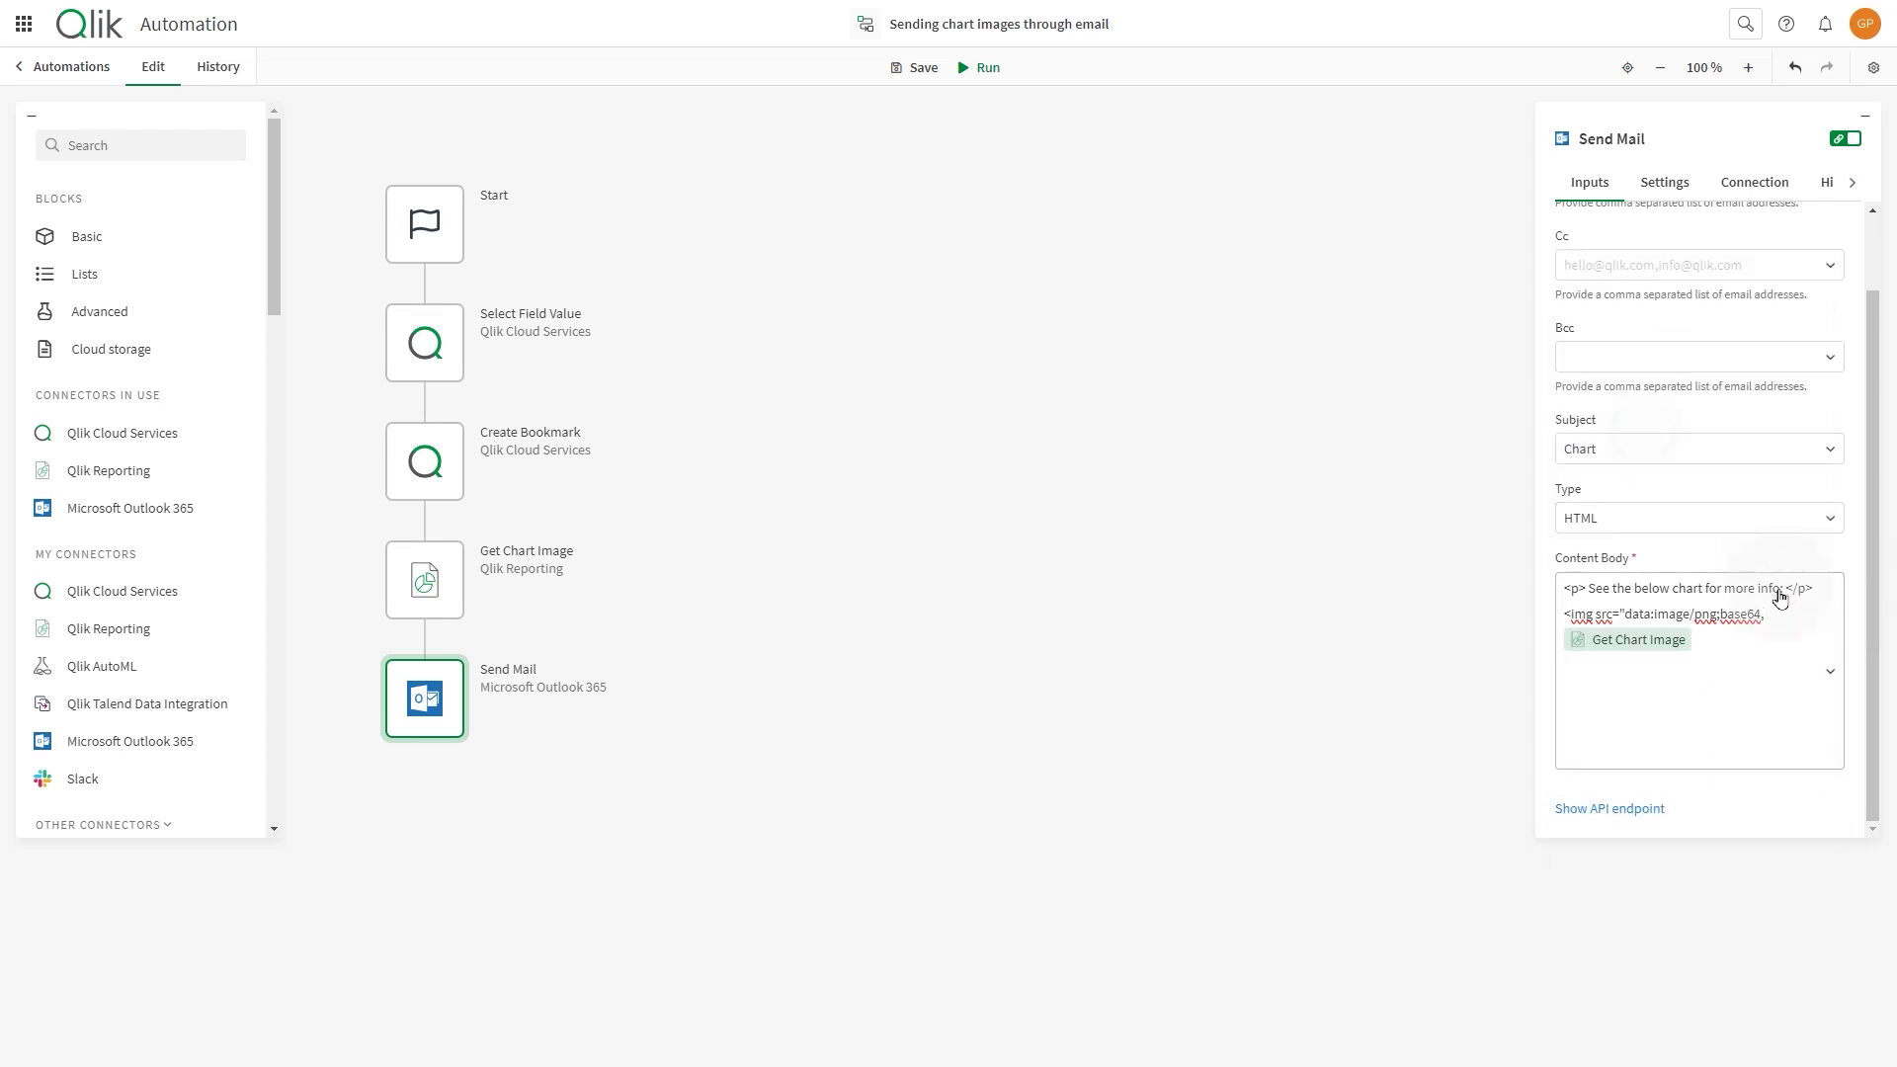
pyautogui.click(1663, 642)
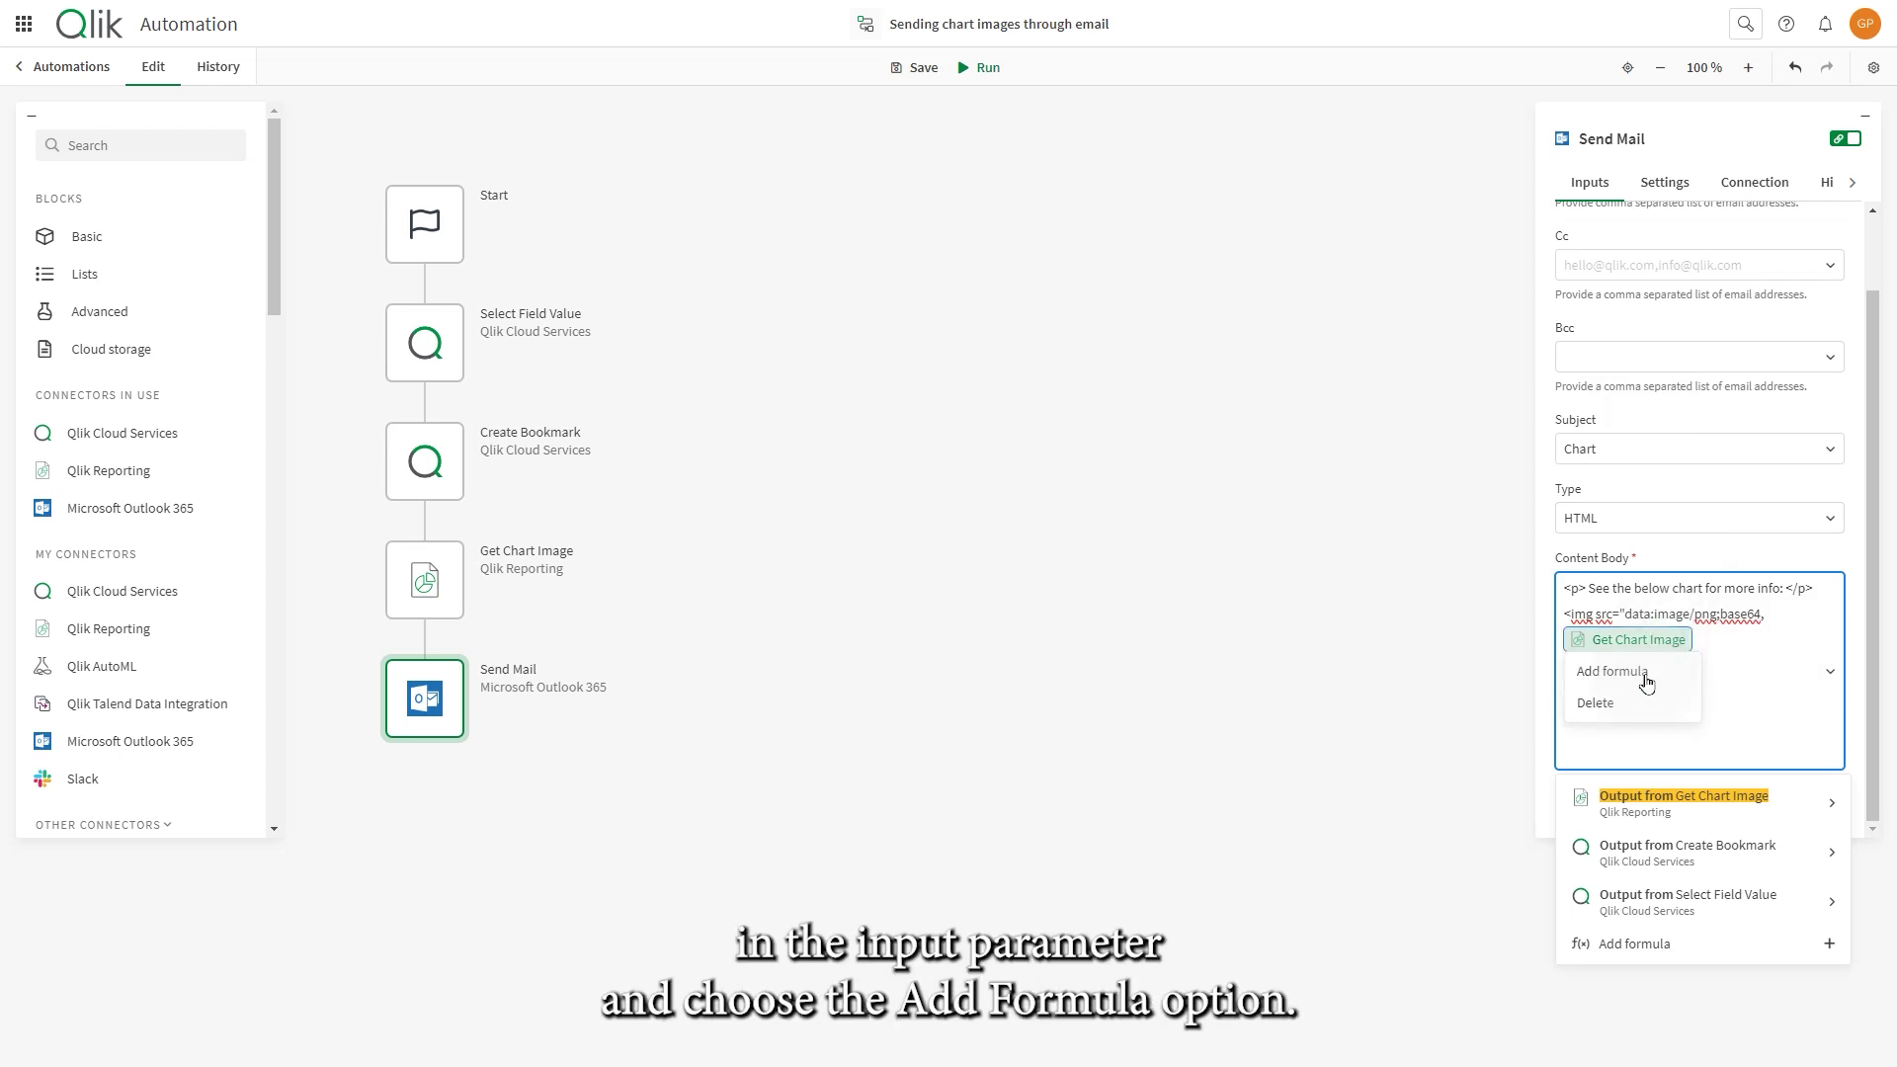
pyautogui.click(1642, 675)
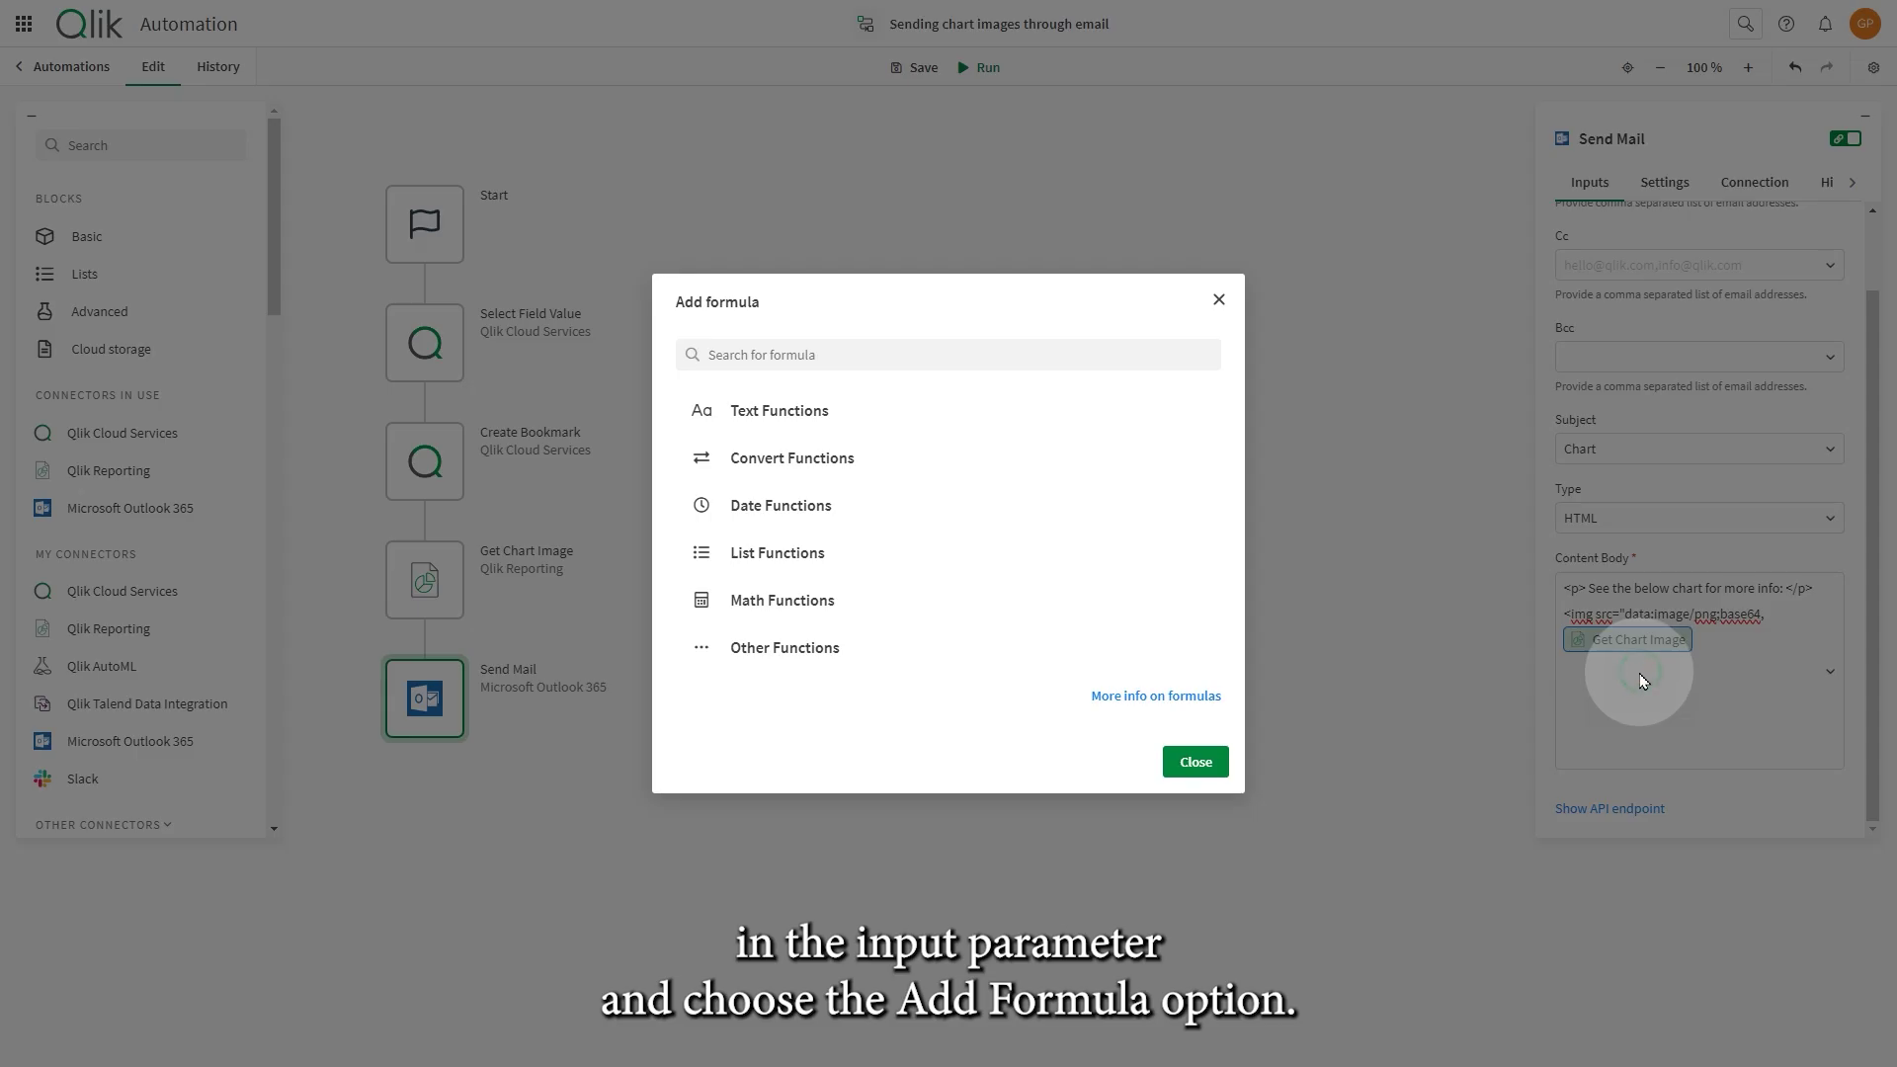
pyautogui.click(841, 352)
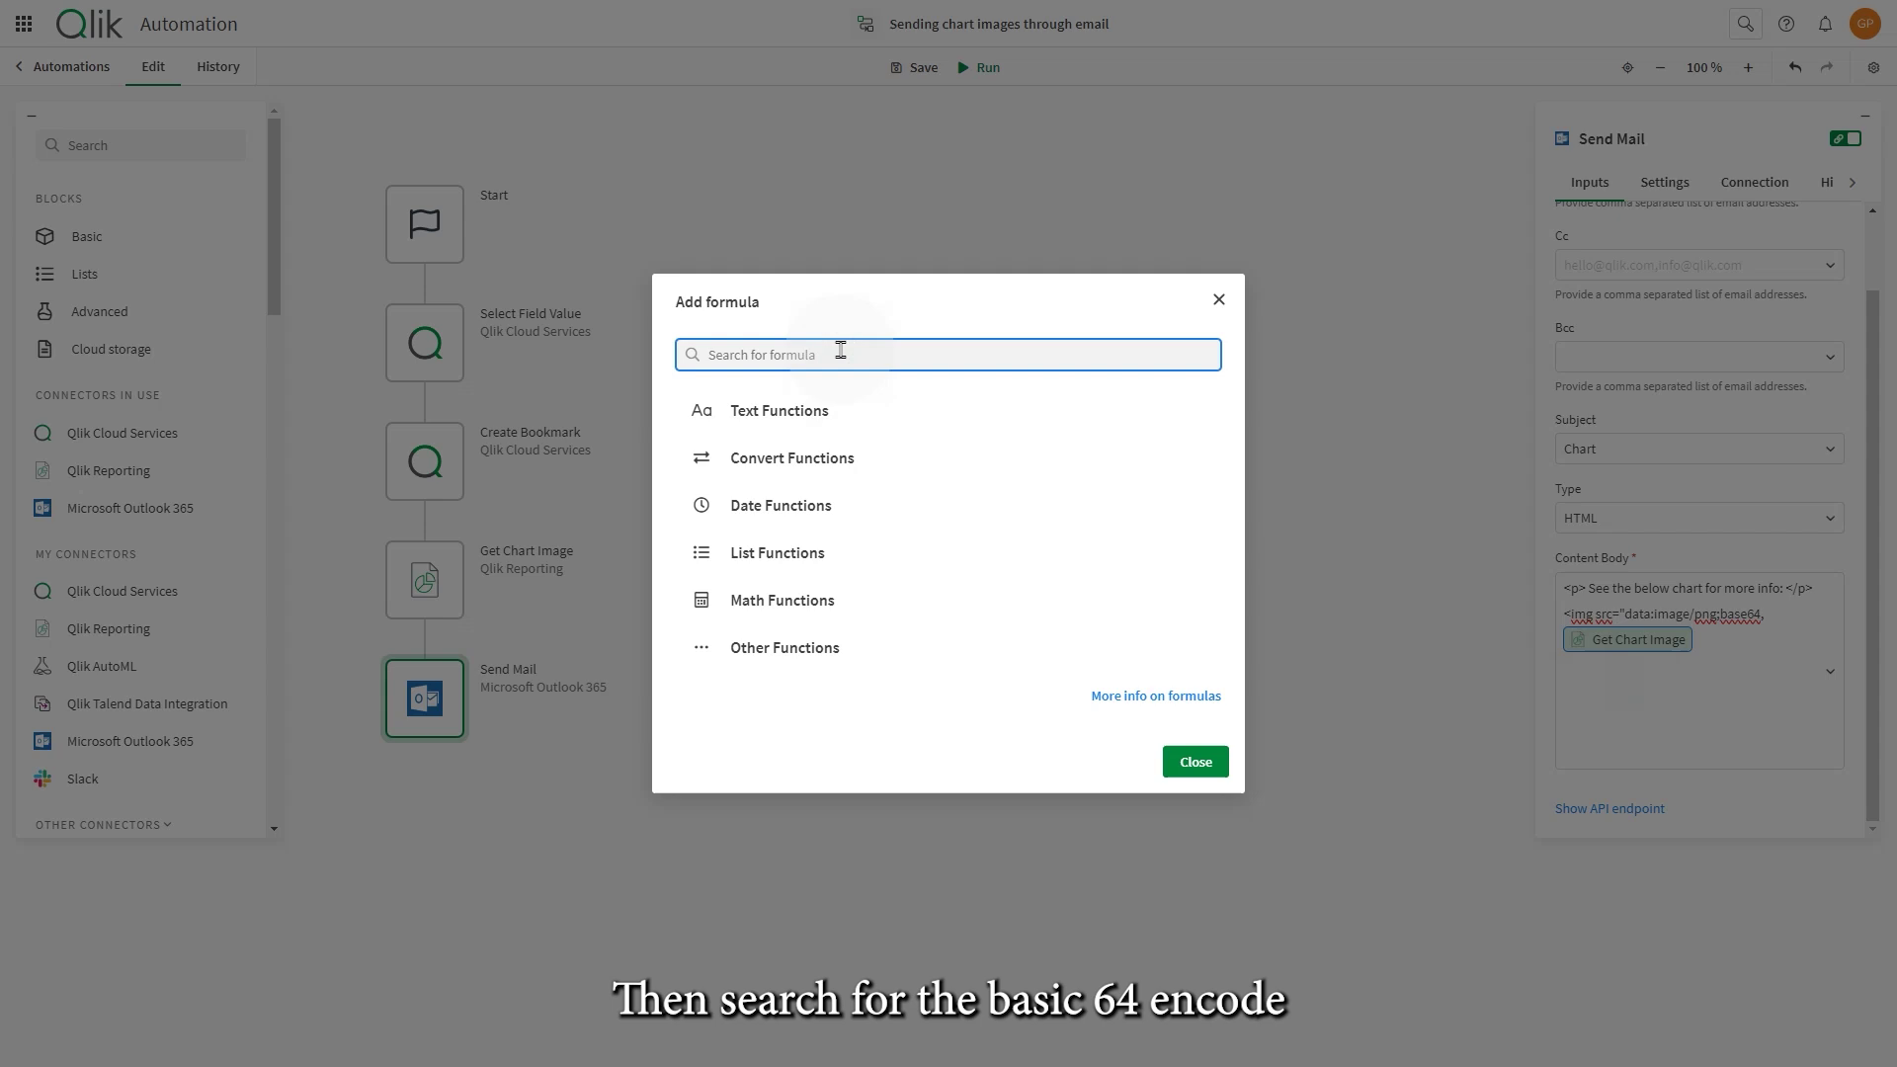
pyautogui.write('base')
pyautogui.click(821, 487)
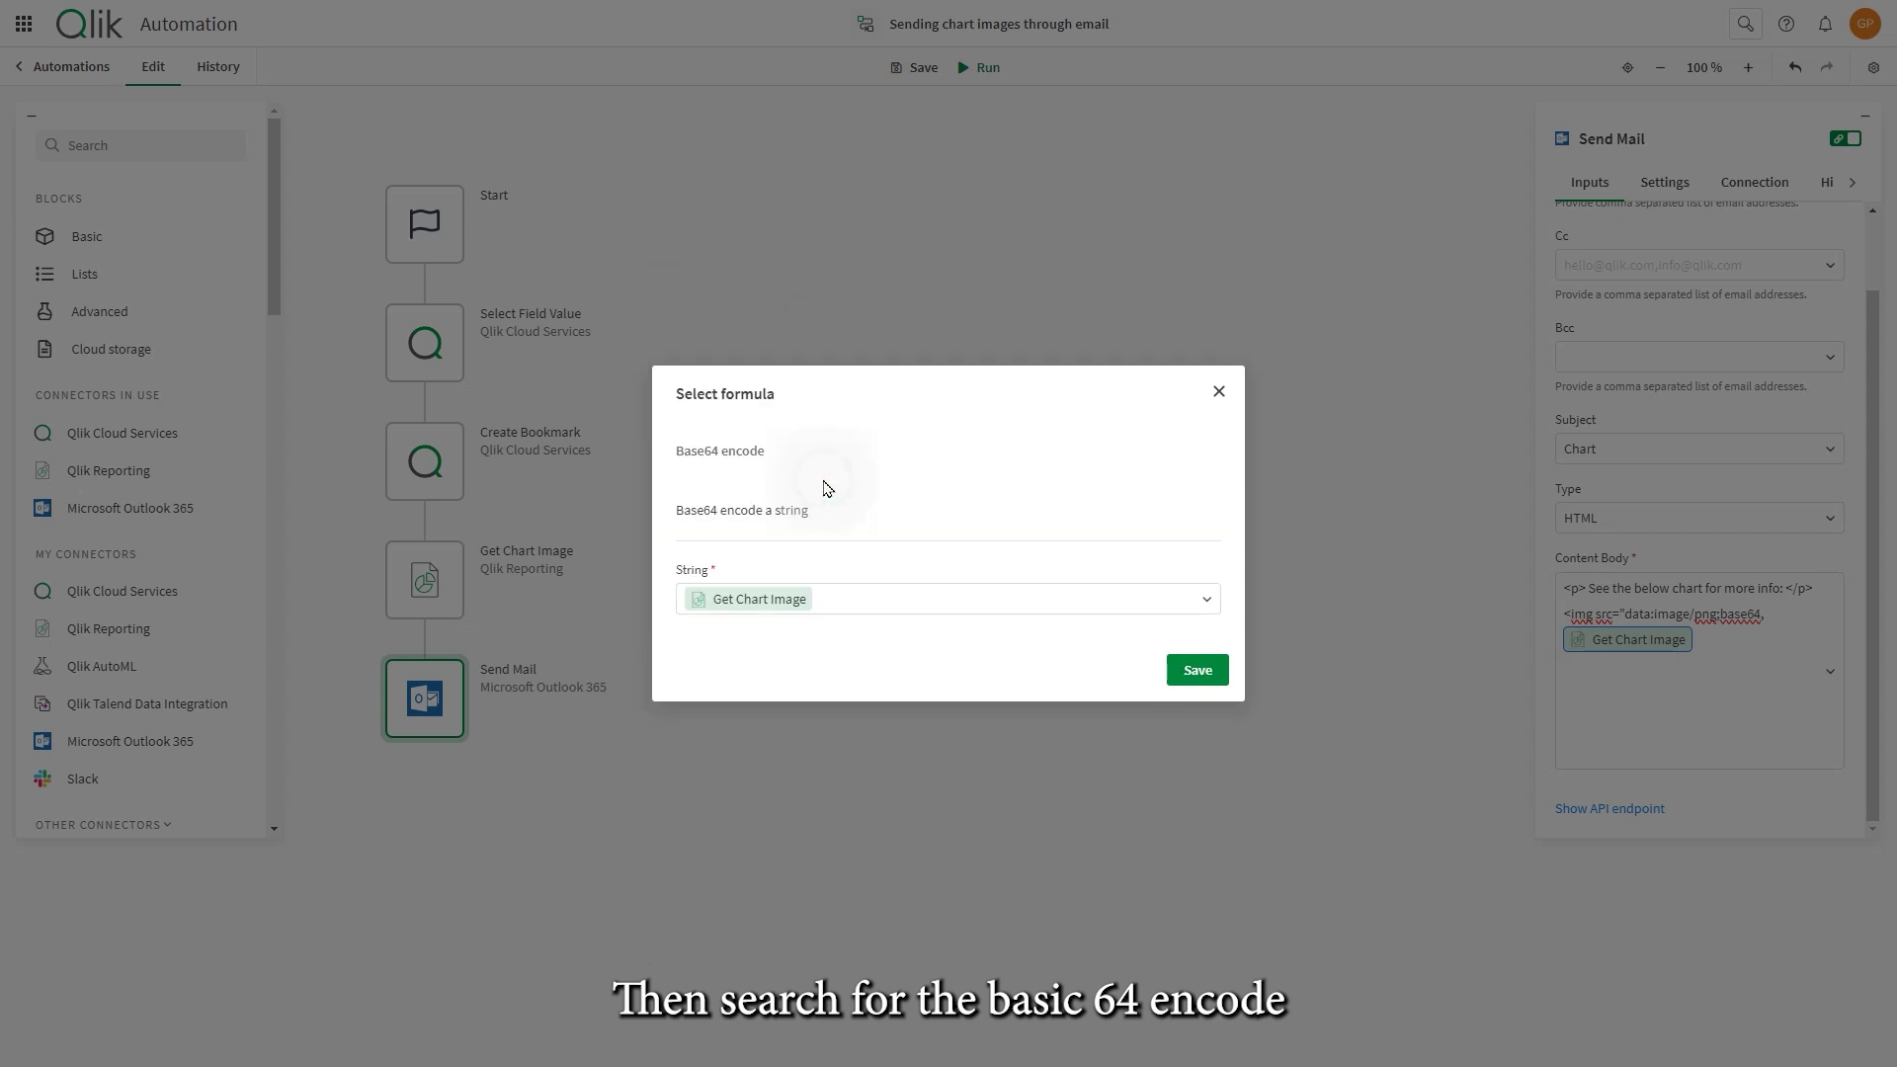
pyautogui.click(1186, 671)
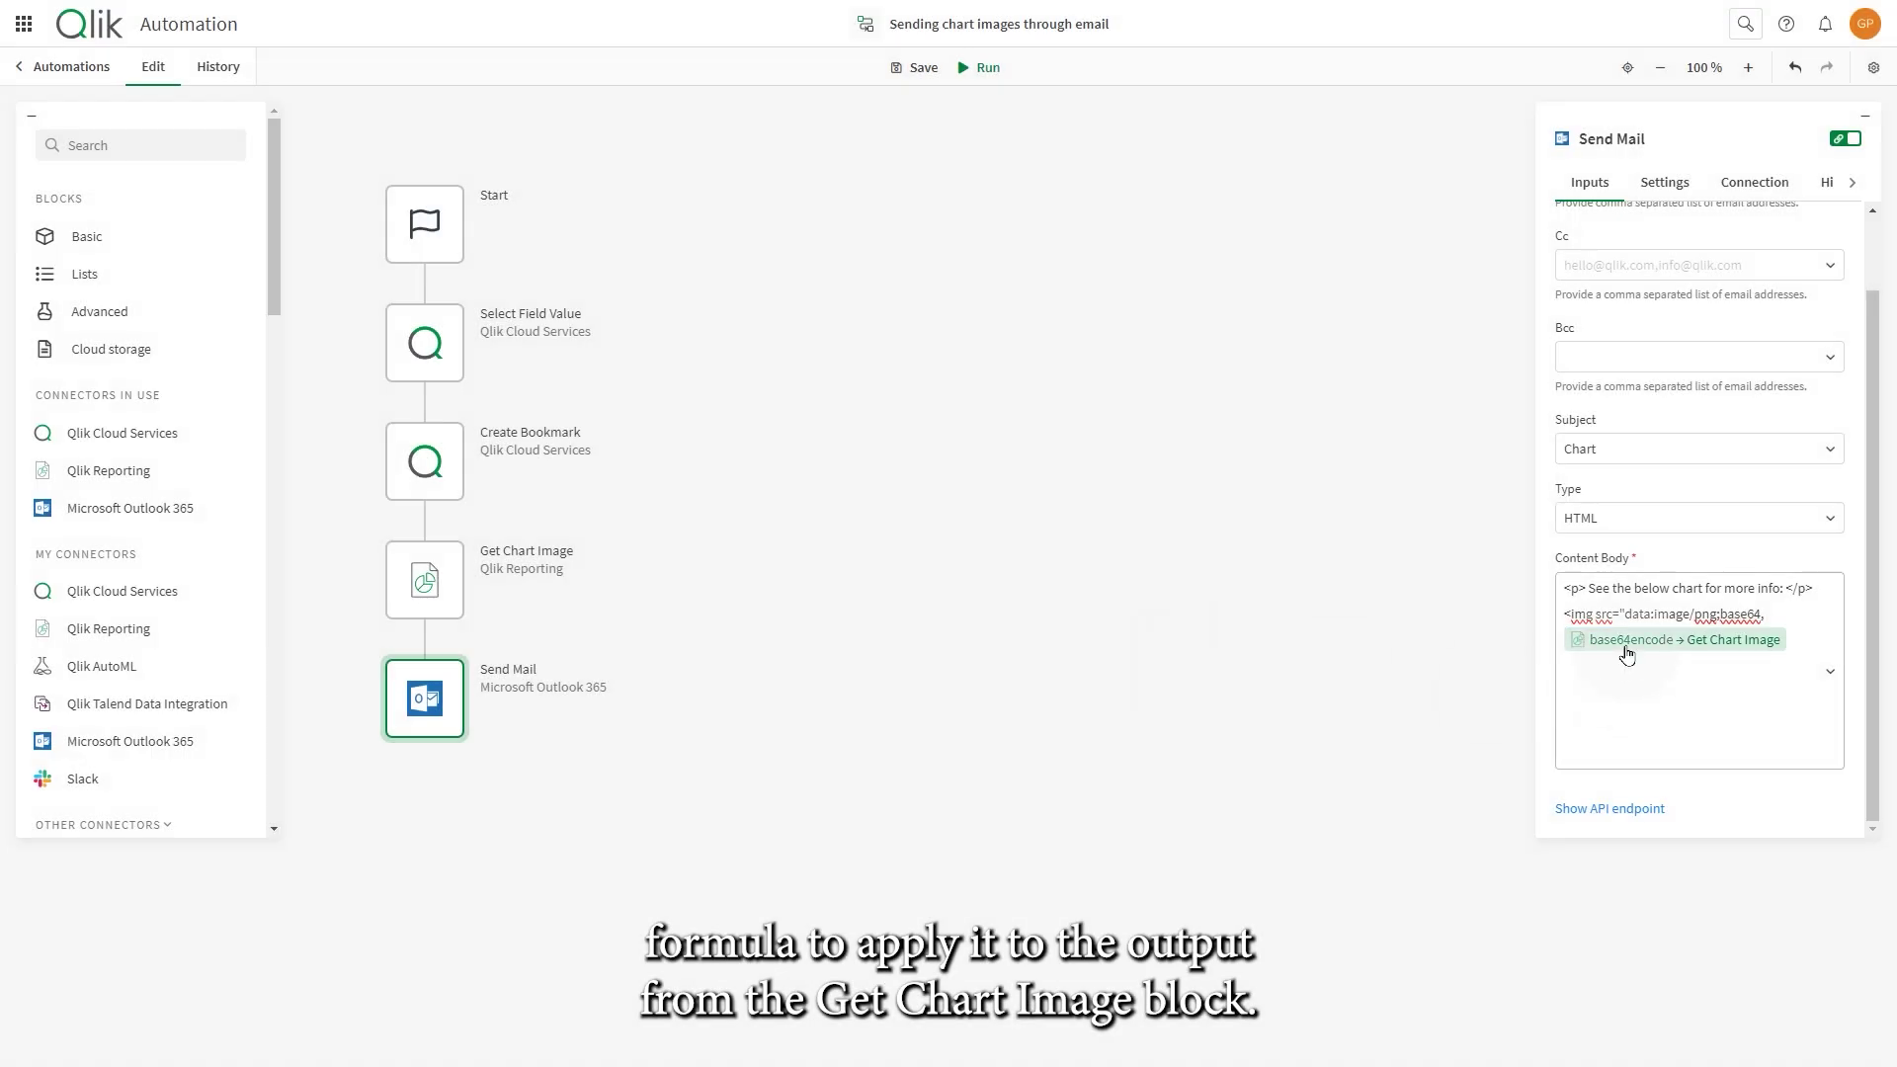
# - Close the image tag with width="500" height="500" after the chart chip, then run the automation
pyautogui.click(1808, 642)
pyautogui.write('"width="500')
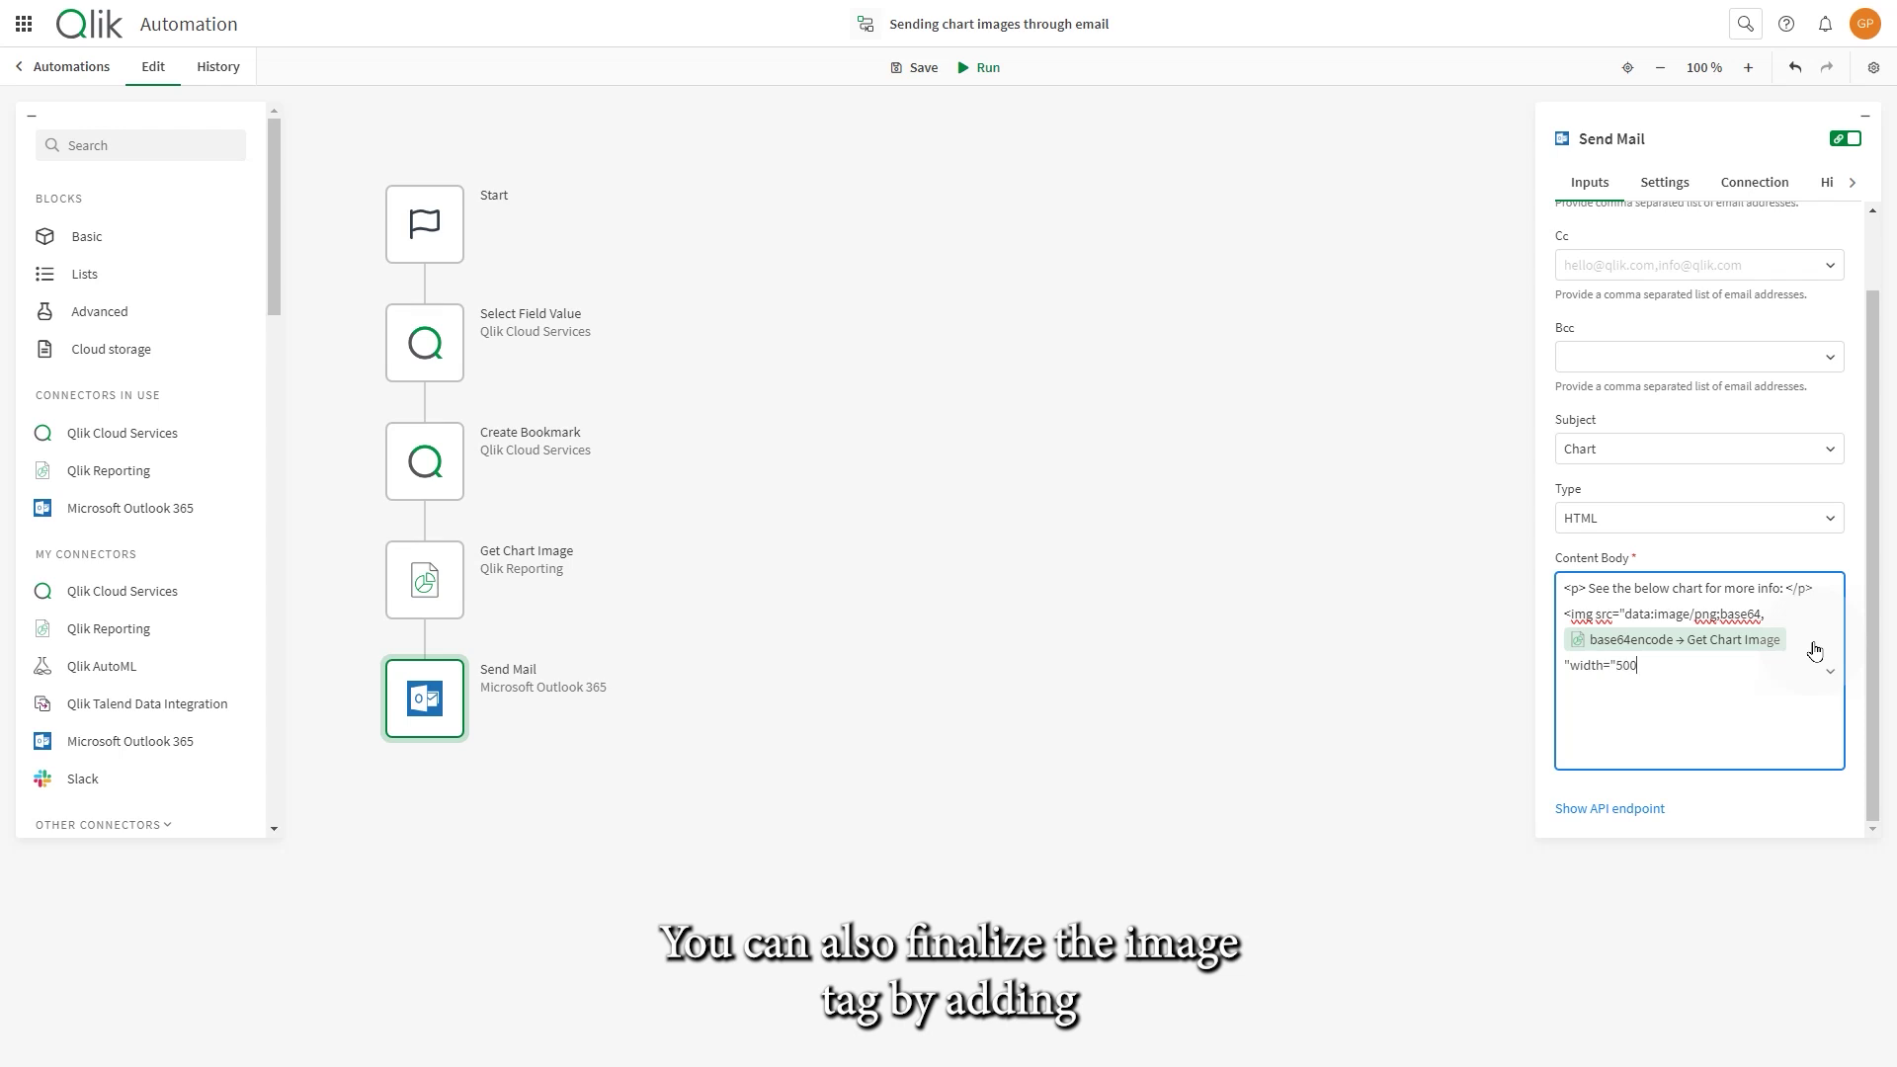
pyautogui.write('" height=')
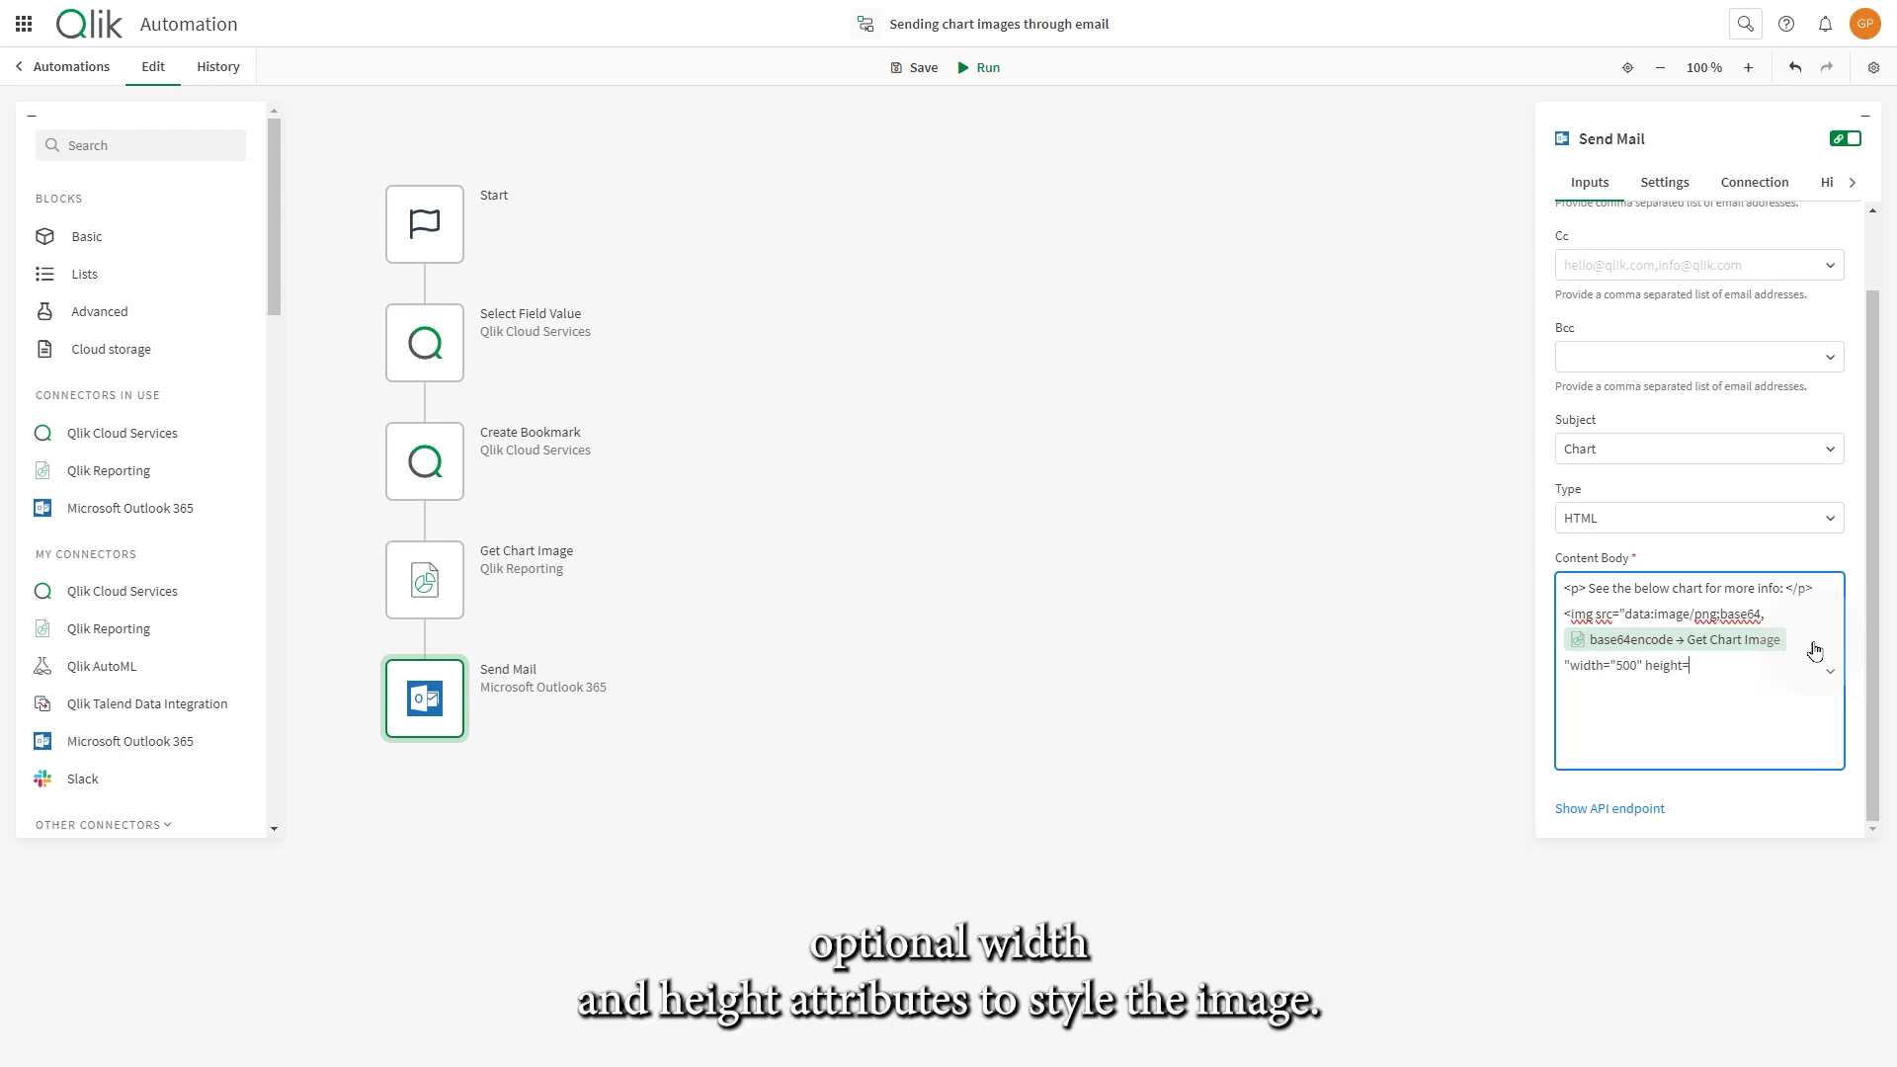
pyautogui.write('"500"/>')
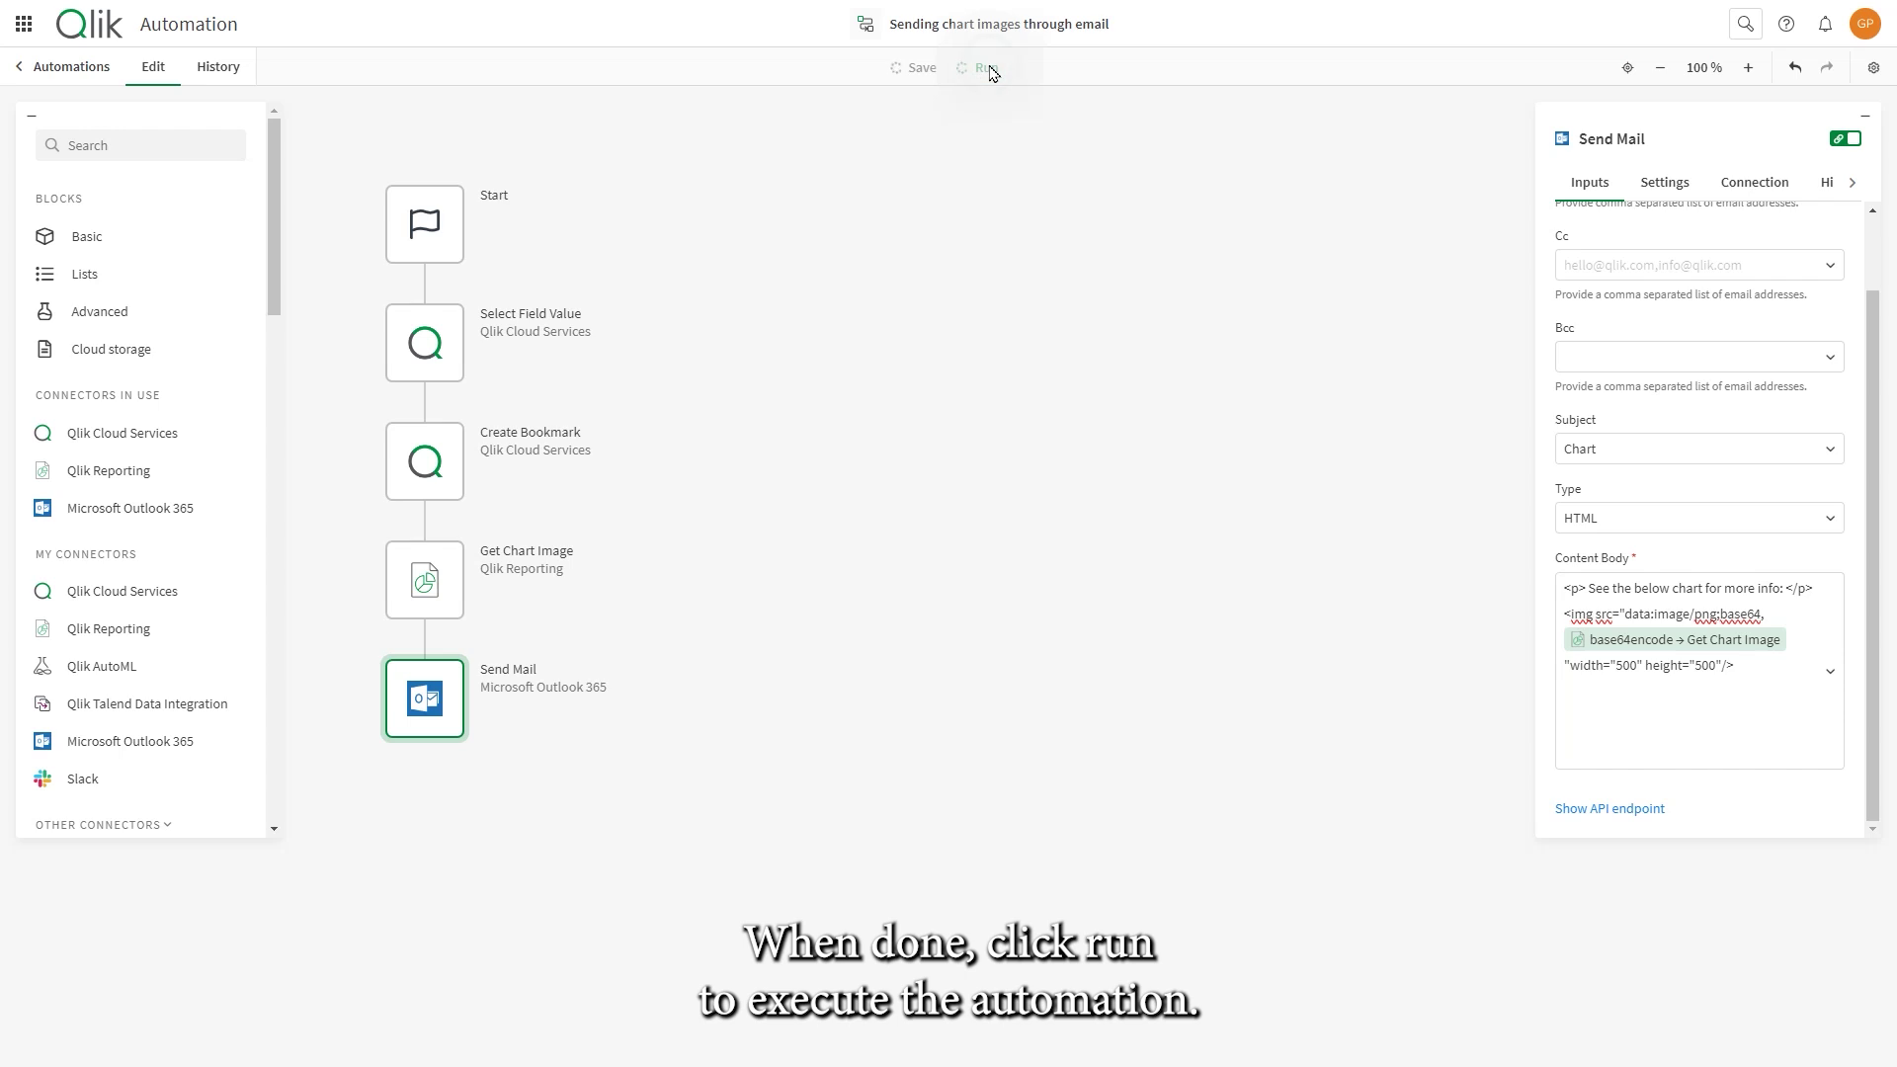
pyautogui.click(981, 67)
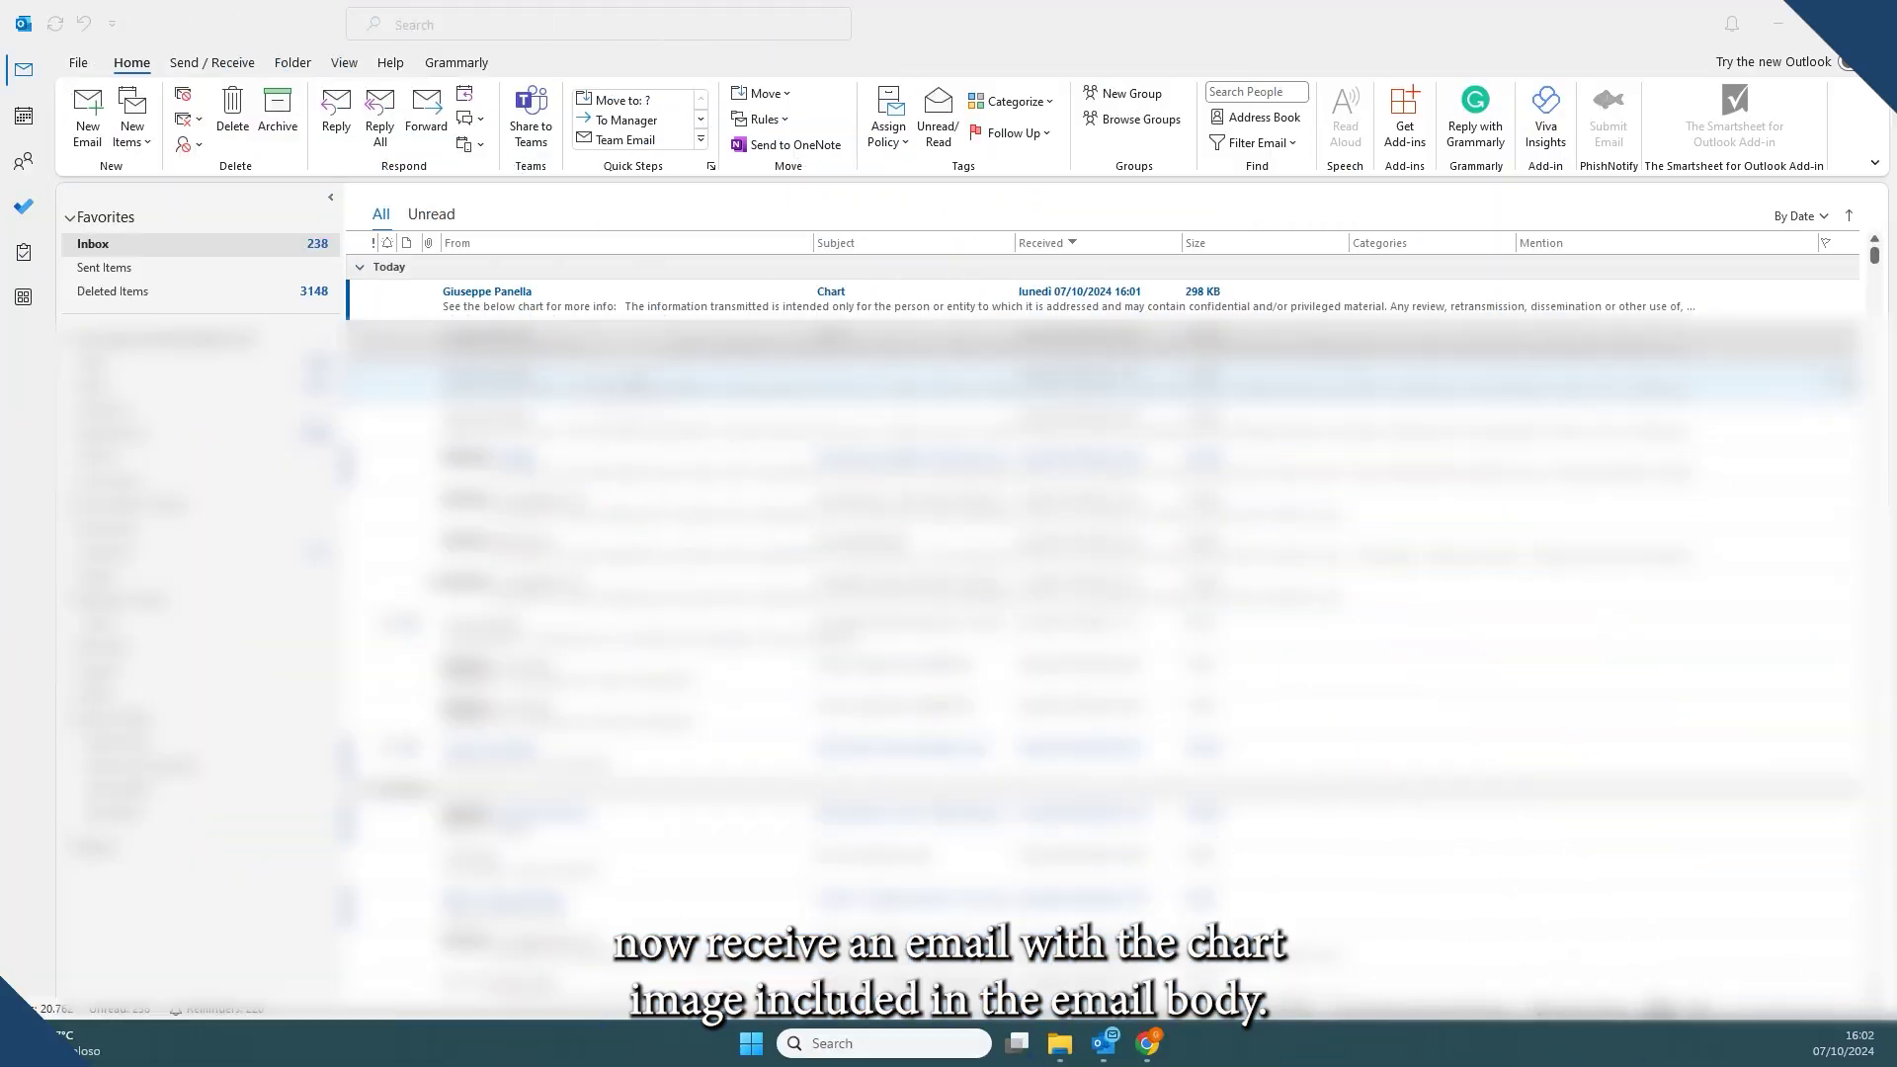
# - Open the received "Chart" email in its own window to view the embedded treemap image
pyautogui.doubleClick(787, 302)
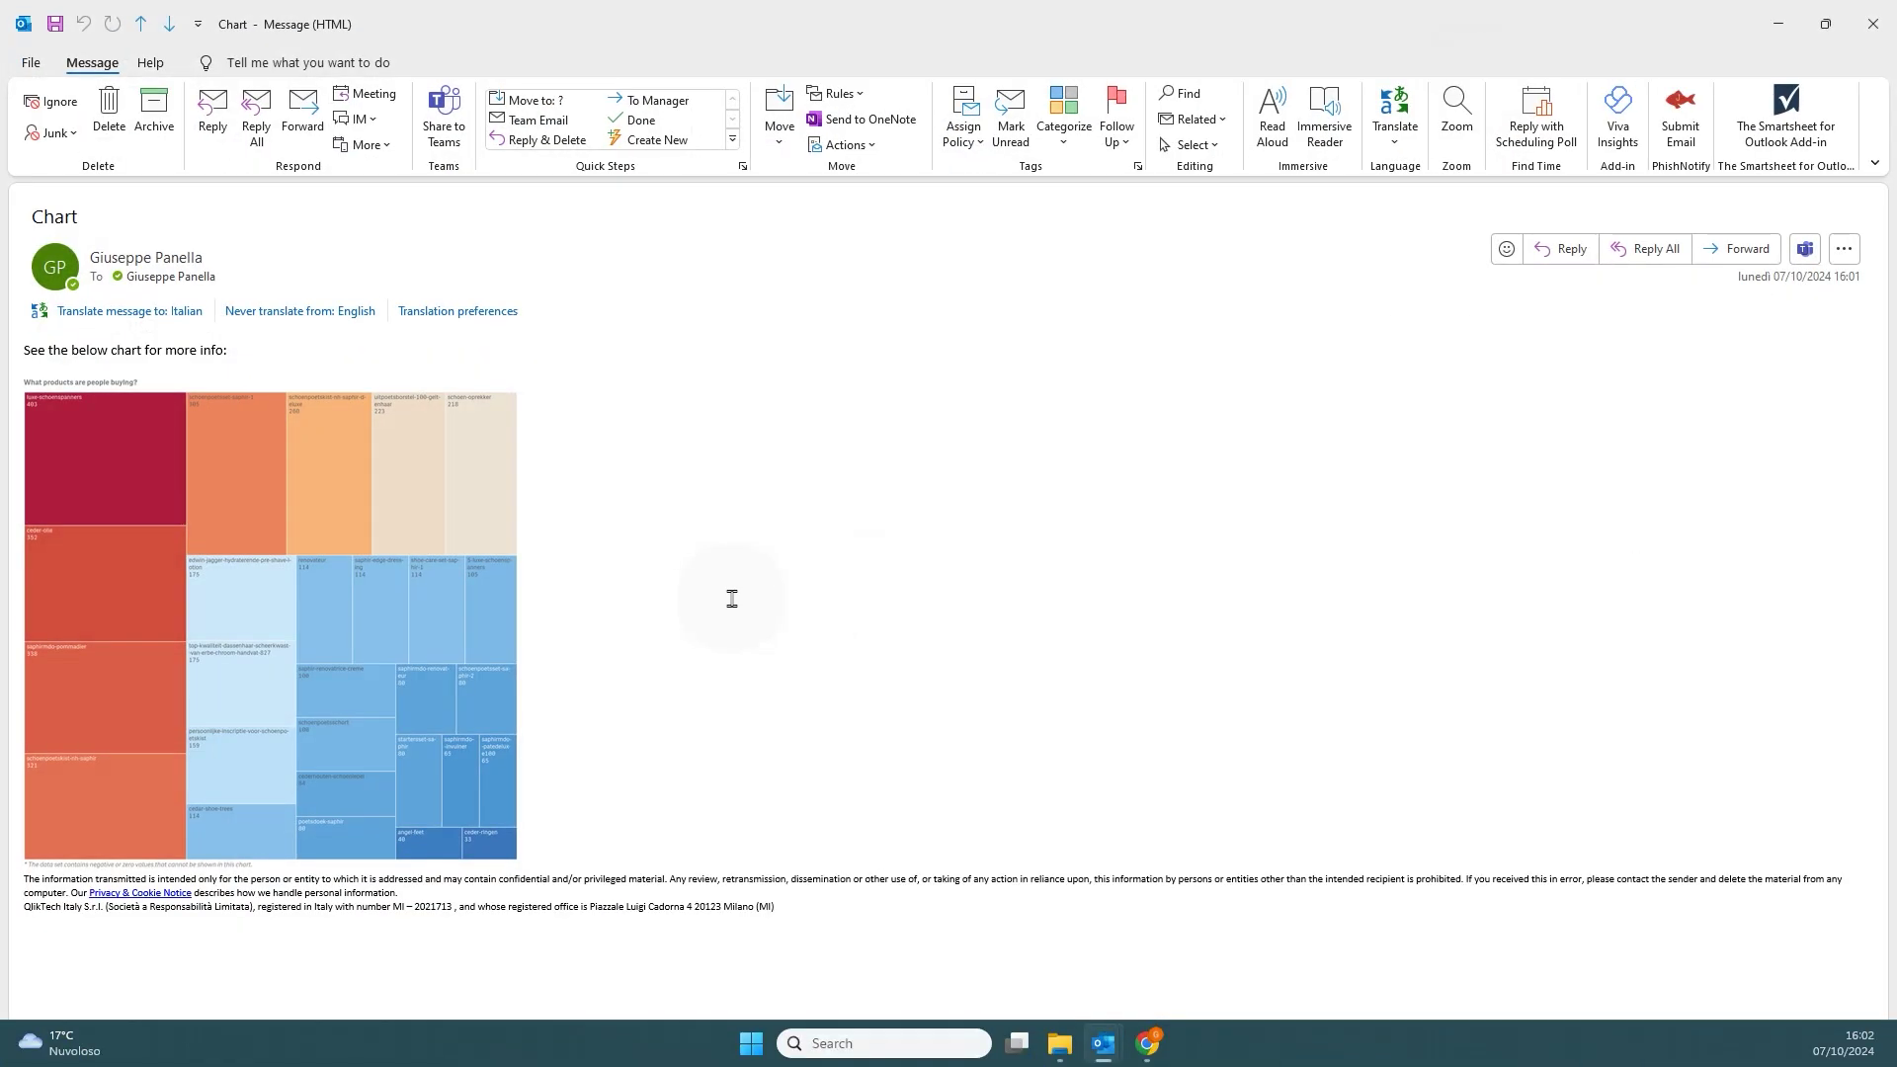